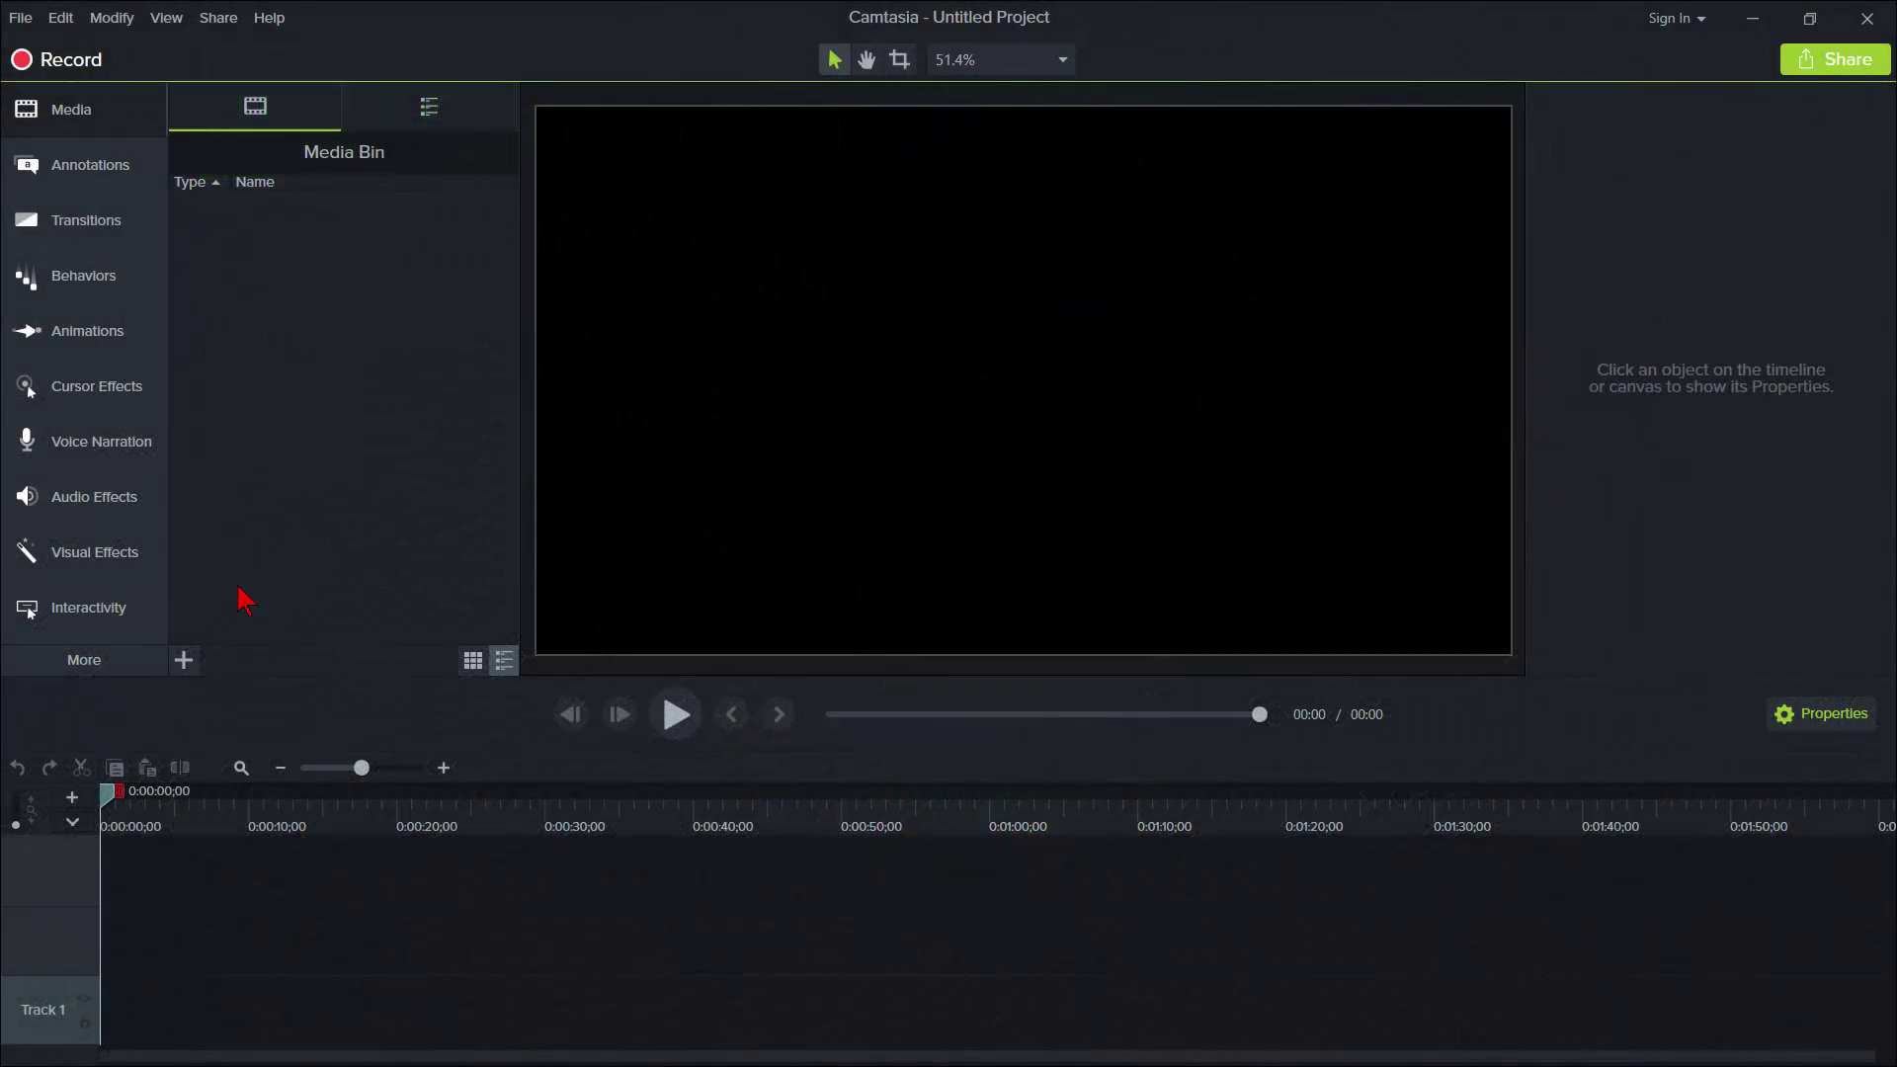
# Import Car.png and Wheel.png from the Spinner folder into the Media Bin
pyautogui.click(183, 660)
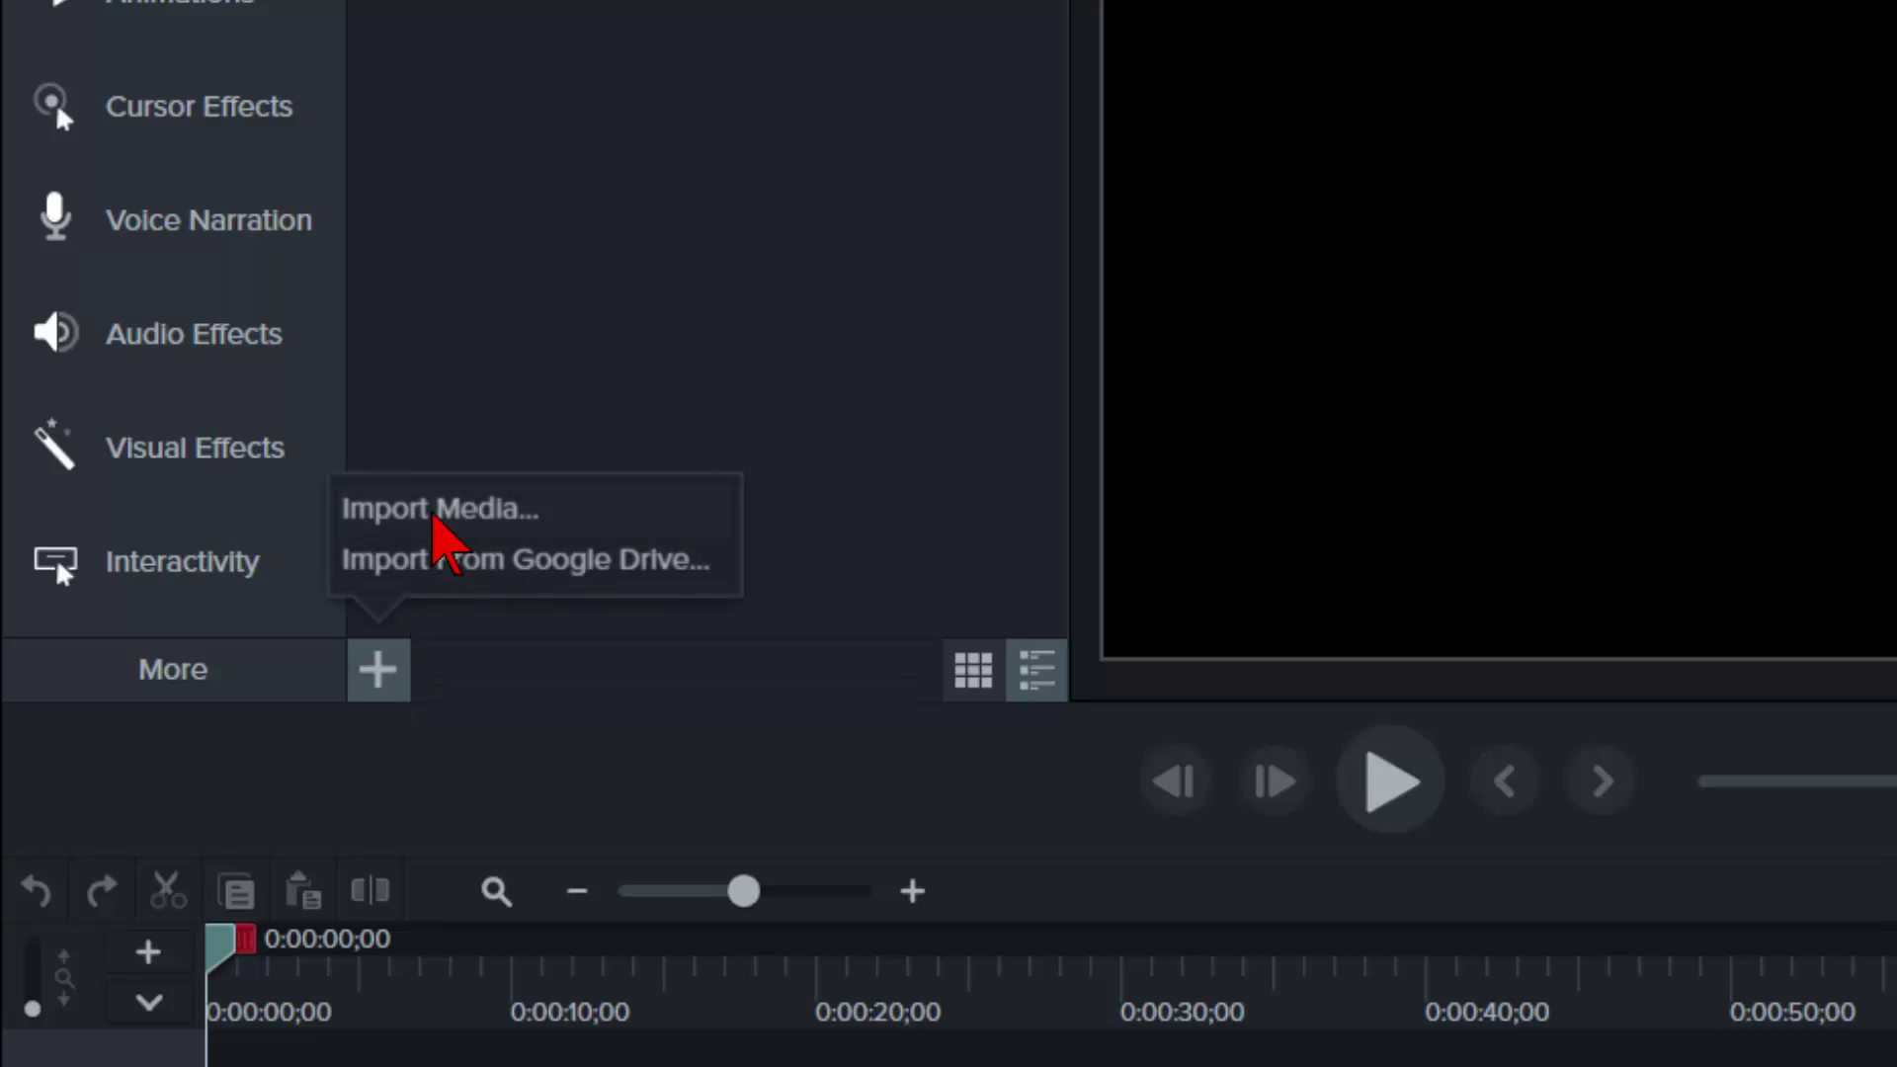
pyautogui.click(435, 510)
pyautogui.click(632, 381)
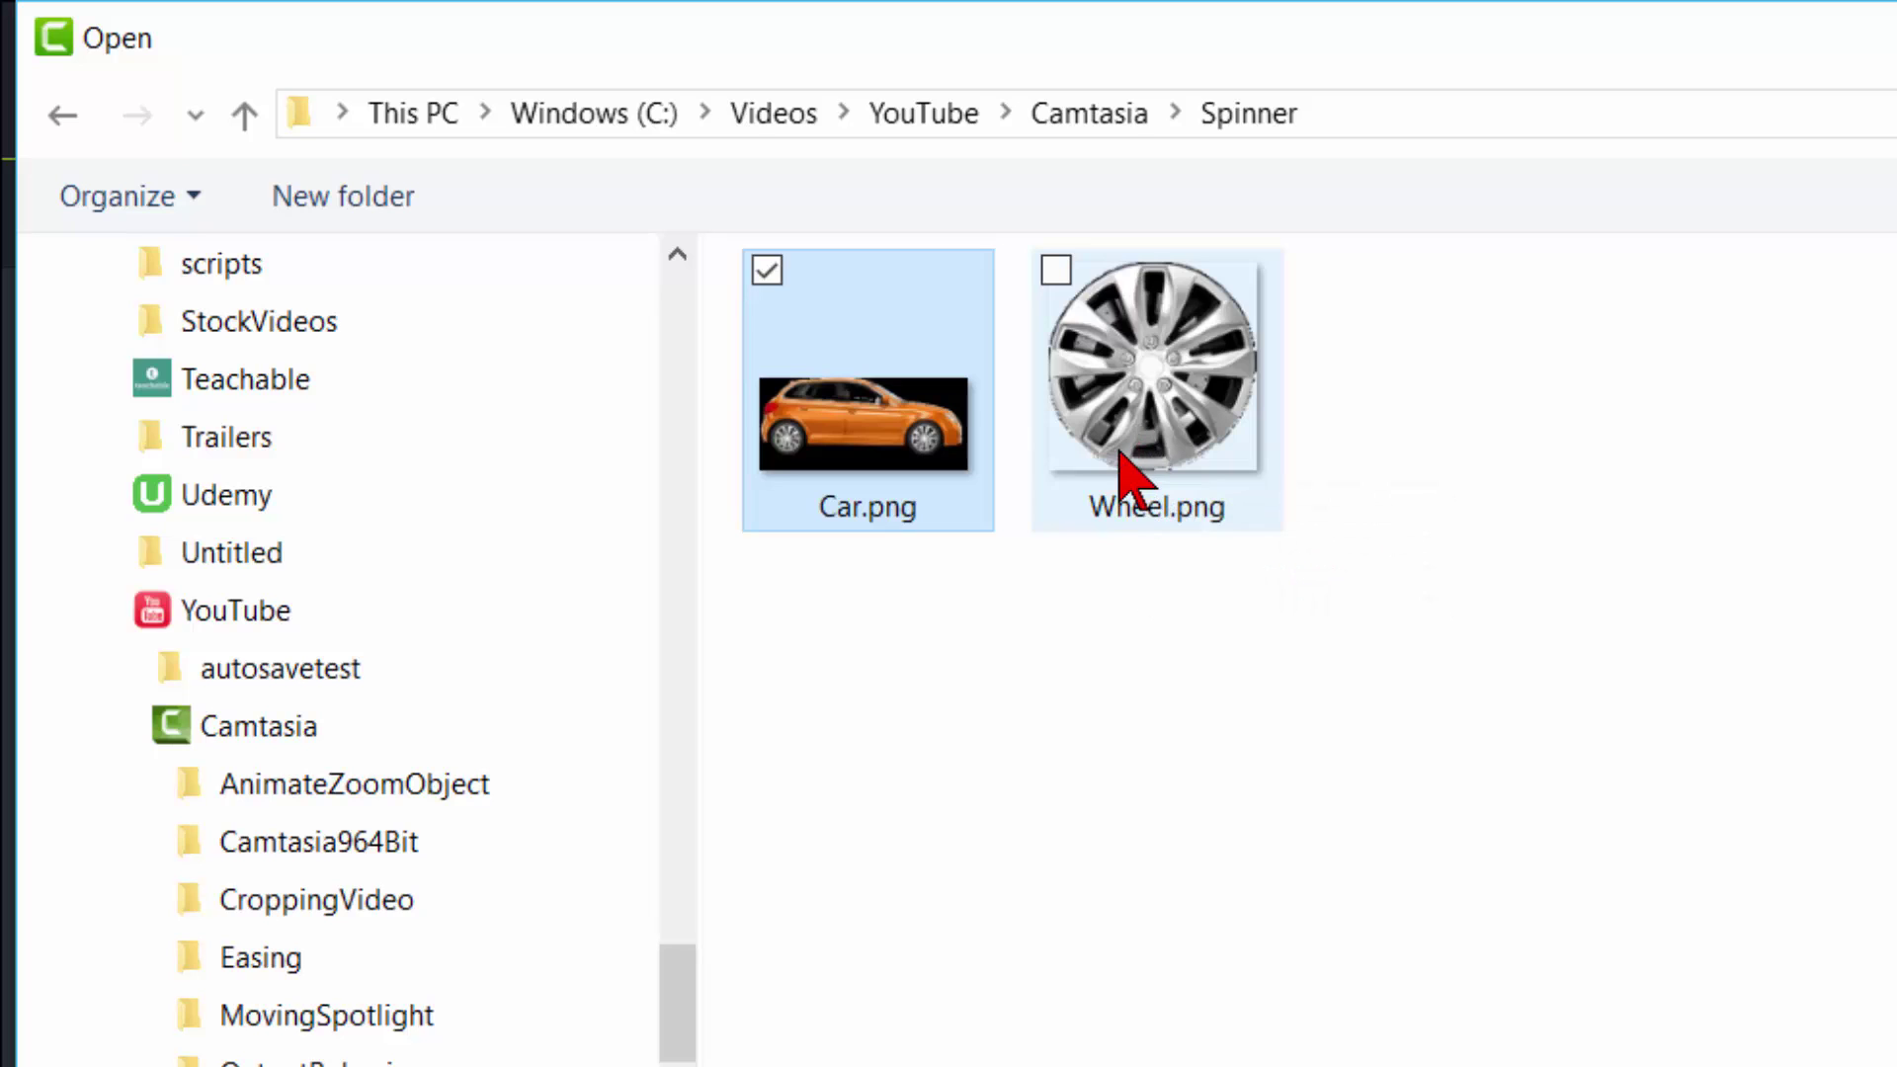
pyautogui.keyDown('ctrl'); pyautogui.click(1136, 499); pyautogui.keyUp('ctrl')
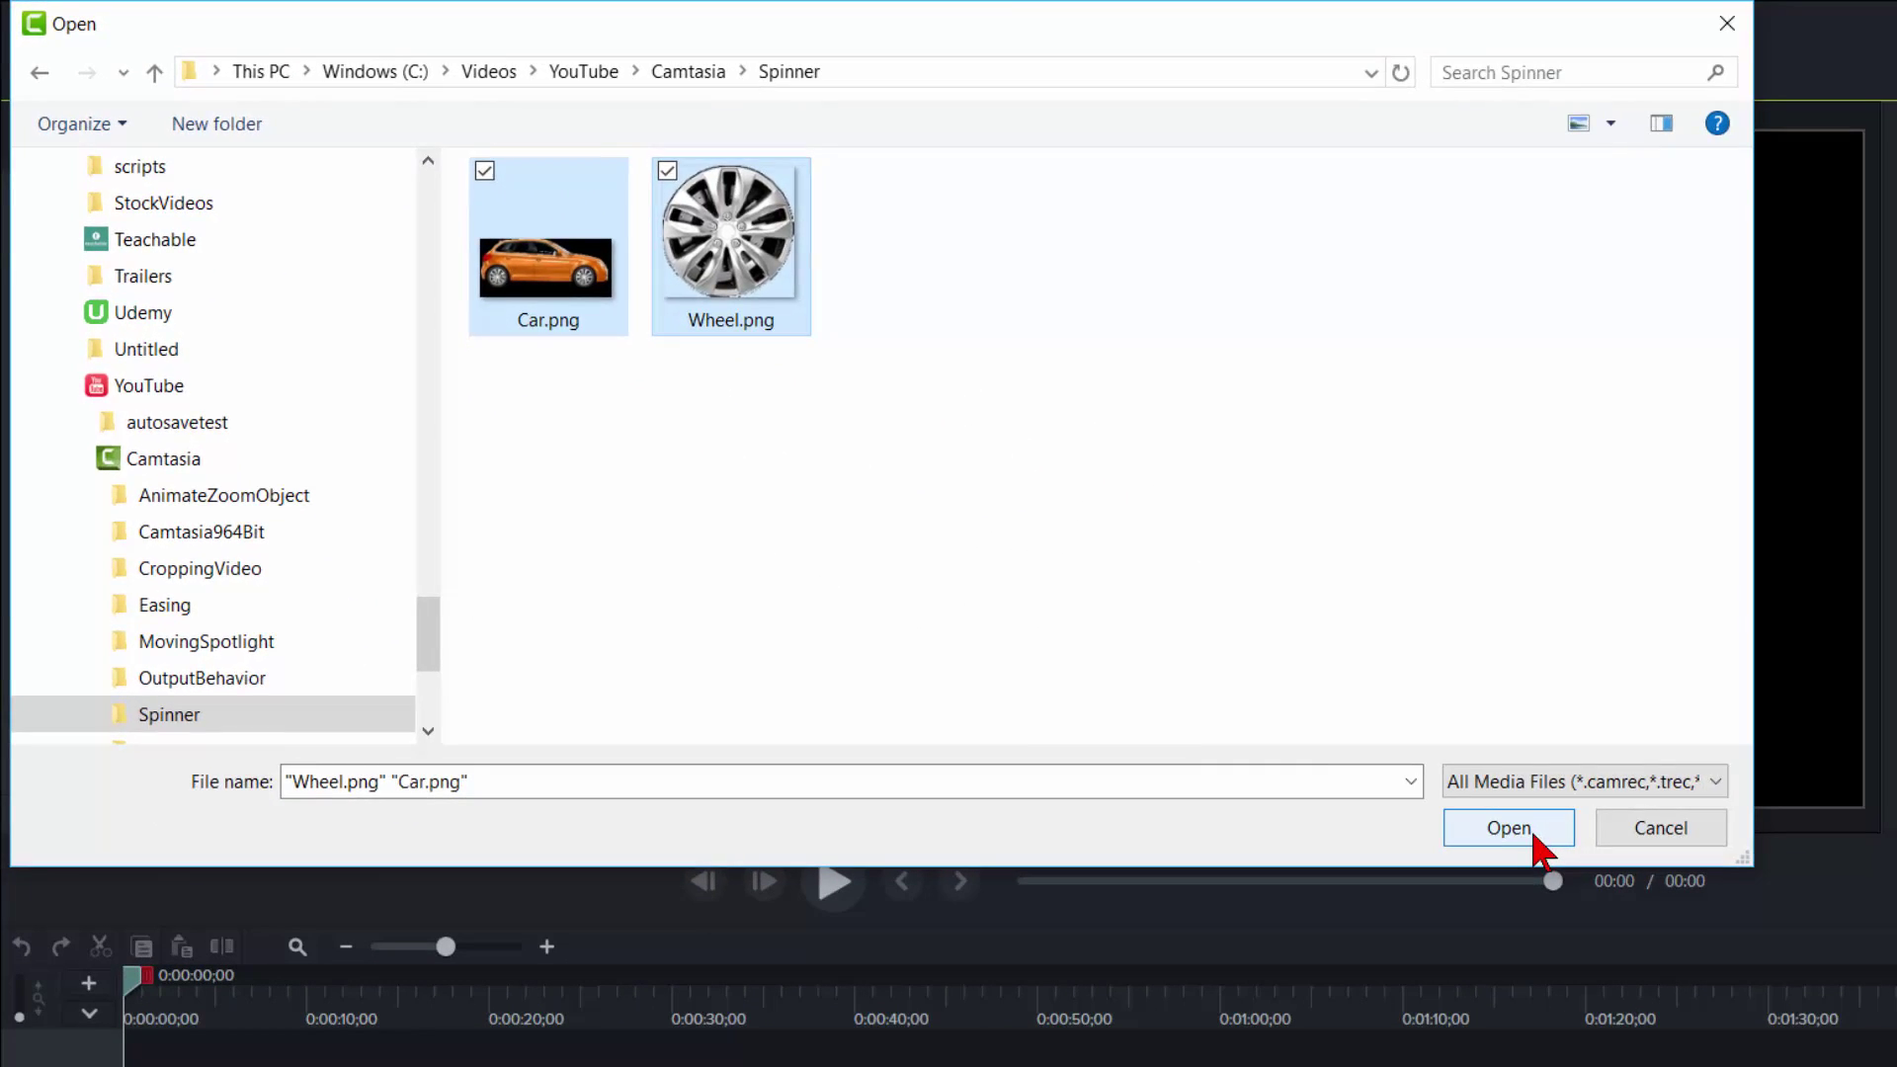
pyautogui.click(1535, 837)
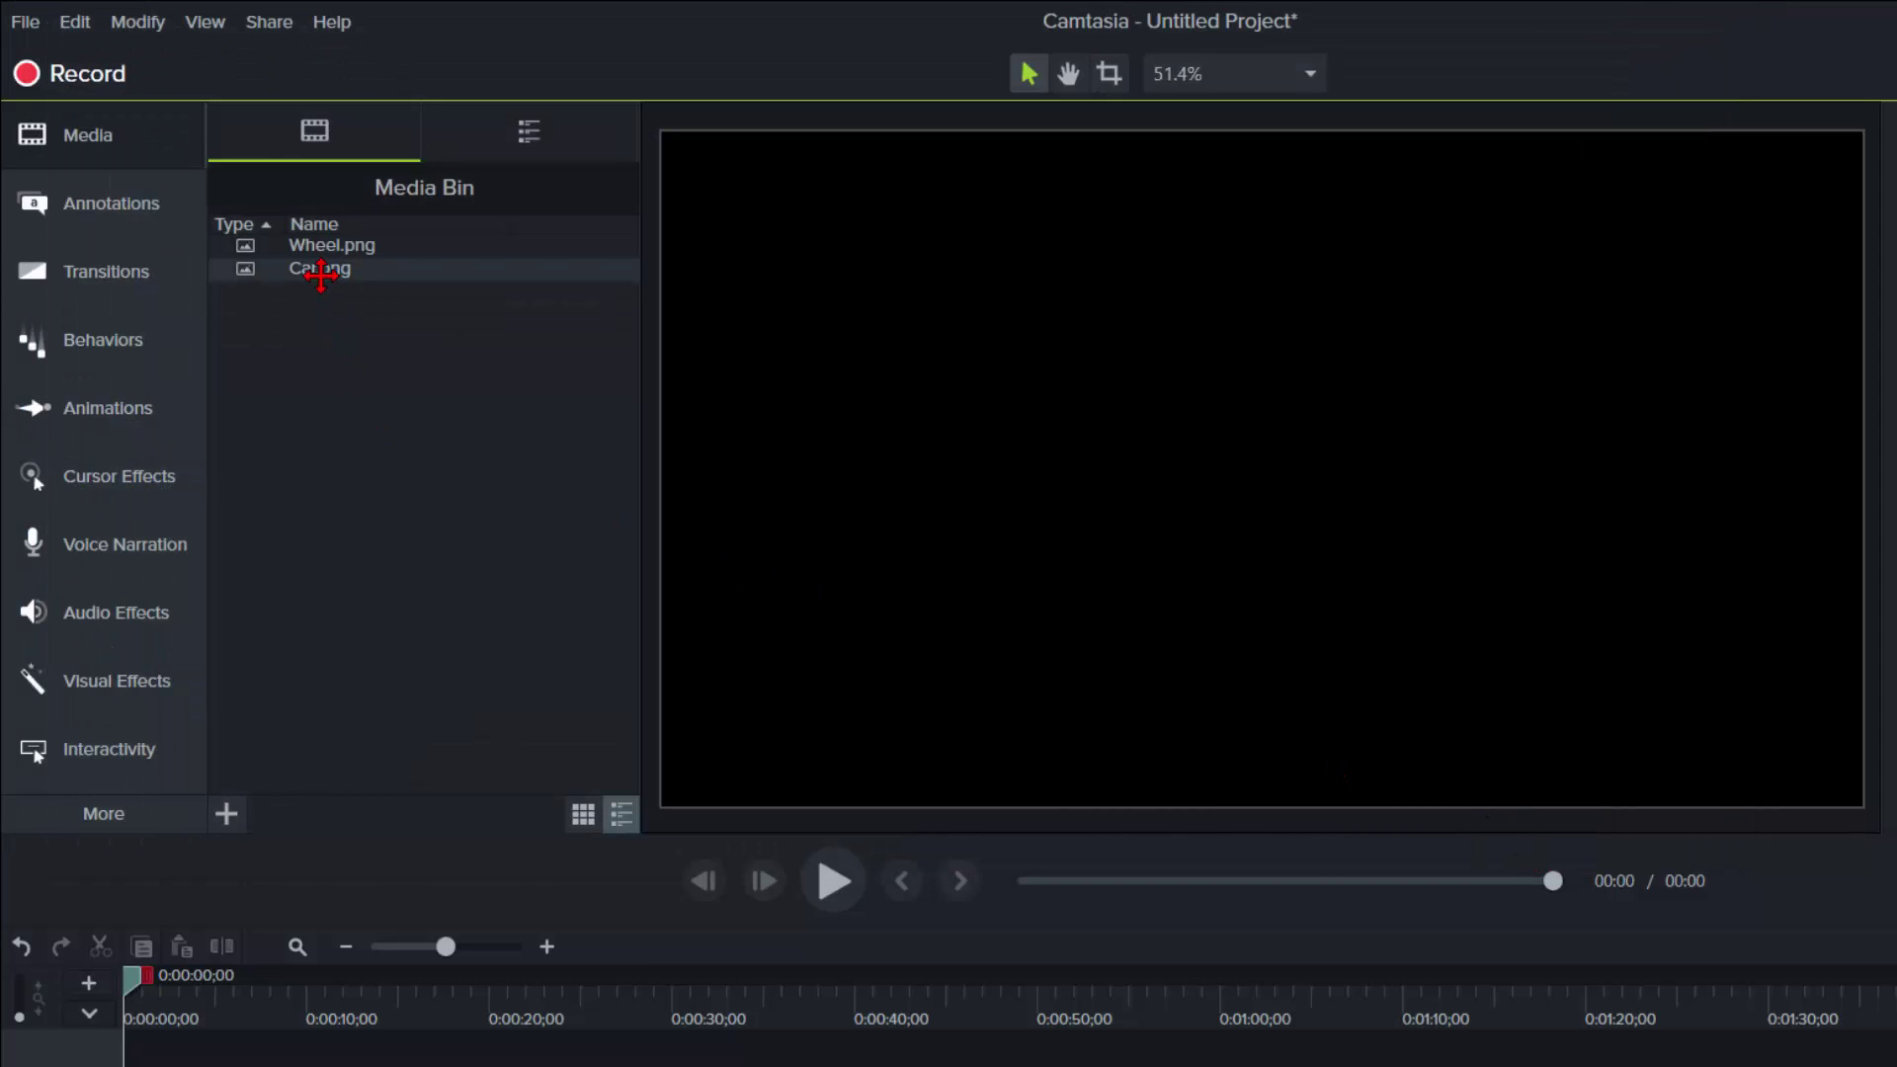
# Place Car.png on the canvas, then position Wheel.png over the car's front wheel
pyautogui.moveTo(365, 286); pyautogui.dragTo(1265, 464)
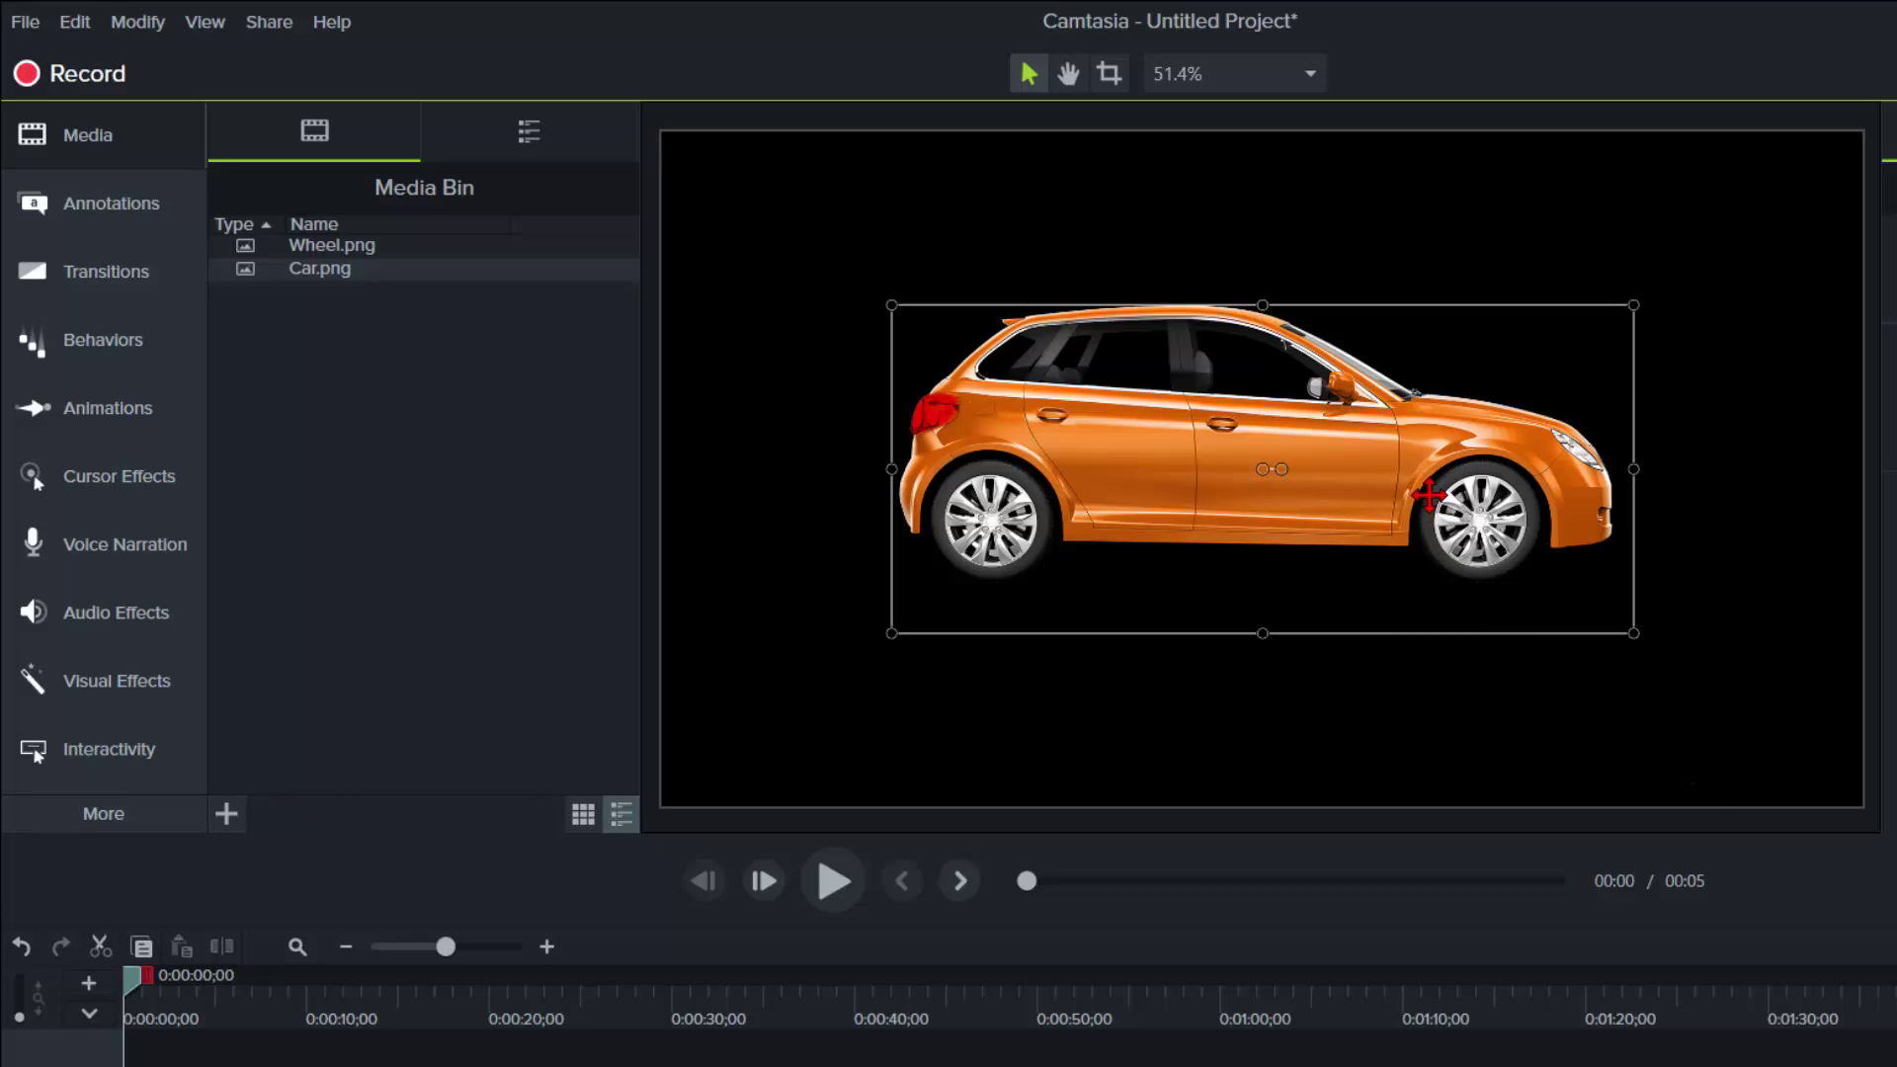
pyautogui.moveTo(1423, 476)
pyautogui.mouseDown()
pyautogui.moveTo(1385, 453)
pyautogui.moveTo(479, 461)
pyautogui.moveTo(1896, 466)
pyautogui.moveTo(1808, 500)
pyautogui.moveTo(1431, 474)
pyautogui.mouseUp()
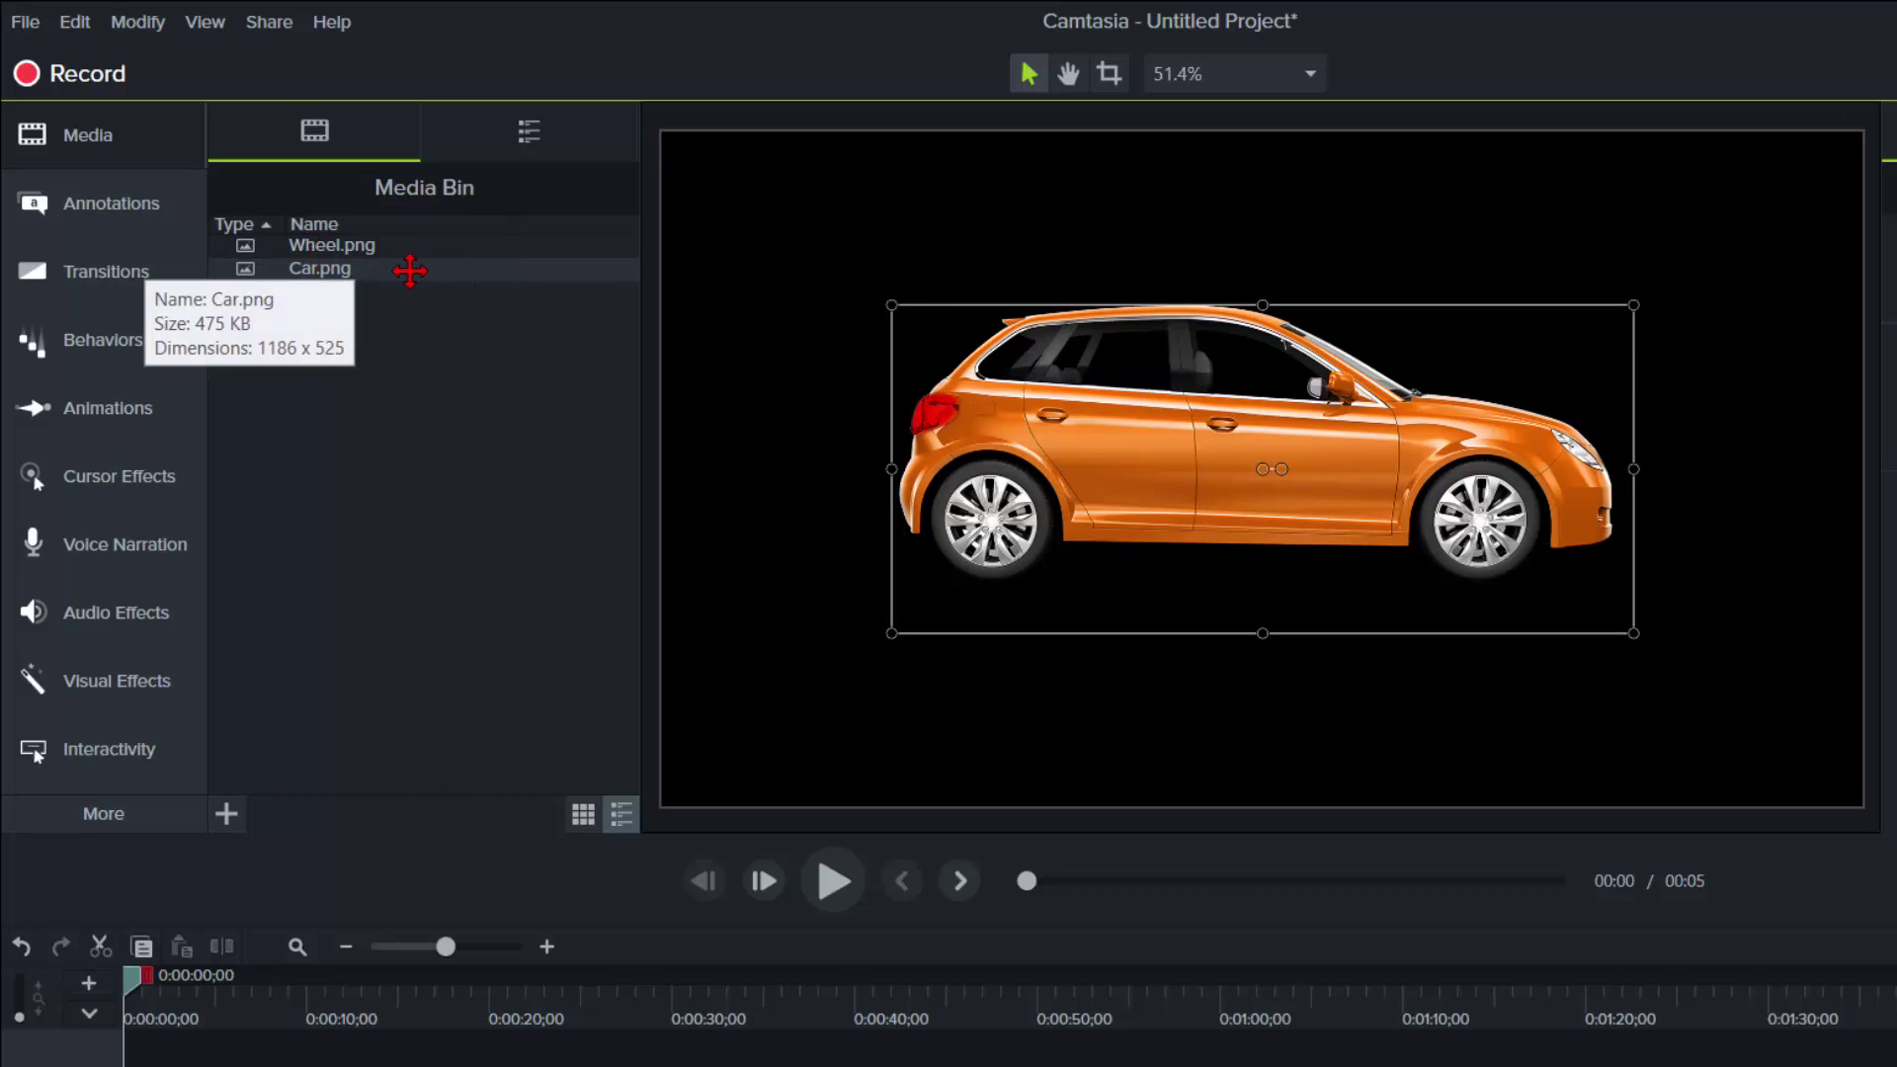
pyautogui.moveTo(352, 245); pyautogui.dragTo(1342, 745)
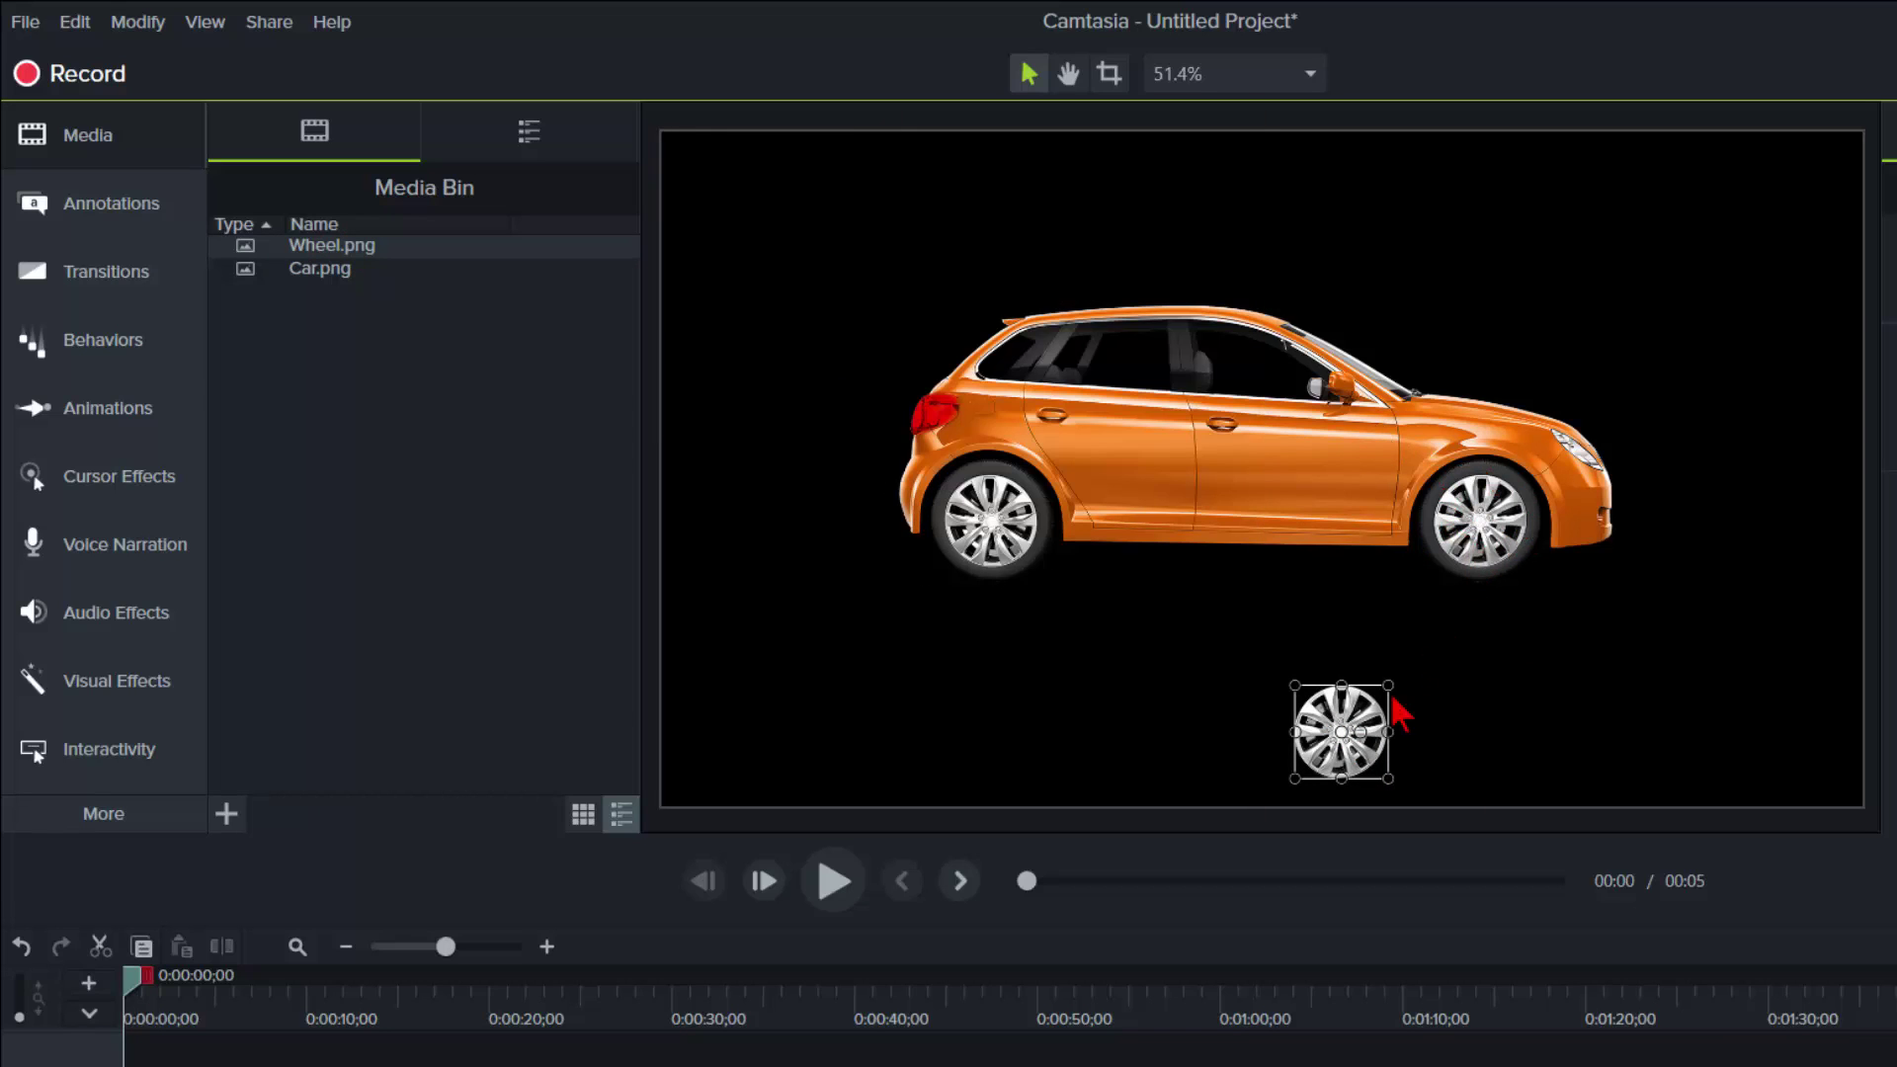
pyautogui.moveTo(1348, 749); pyautogui.dragTo(1479, 553)
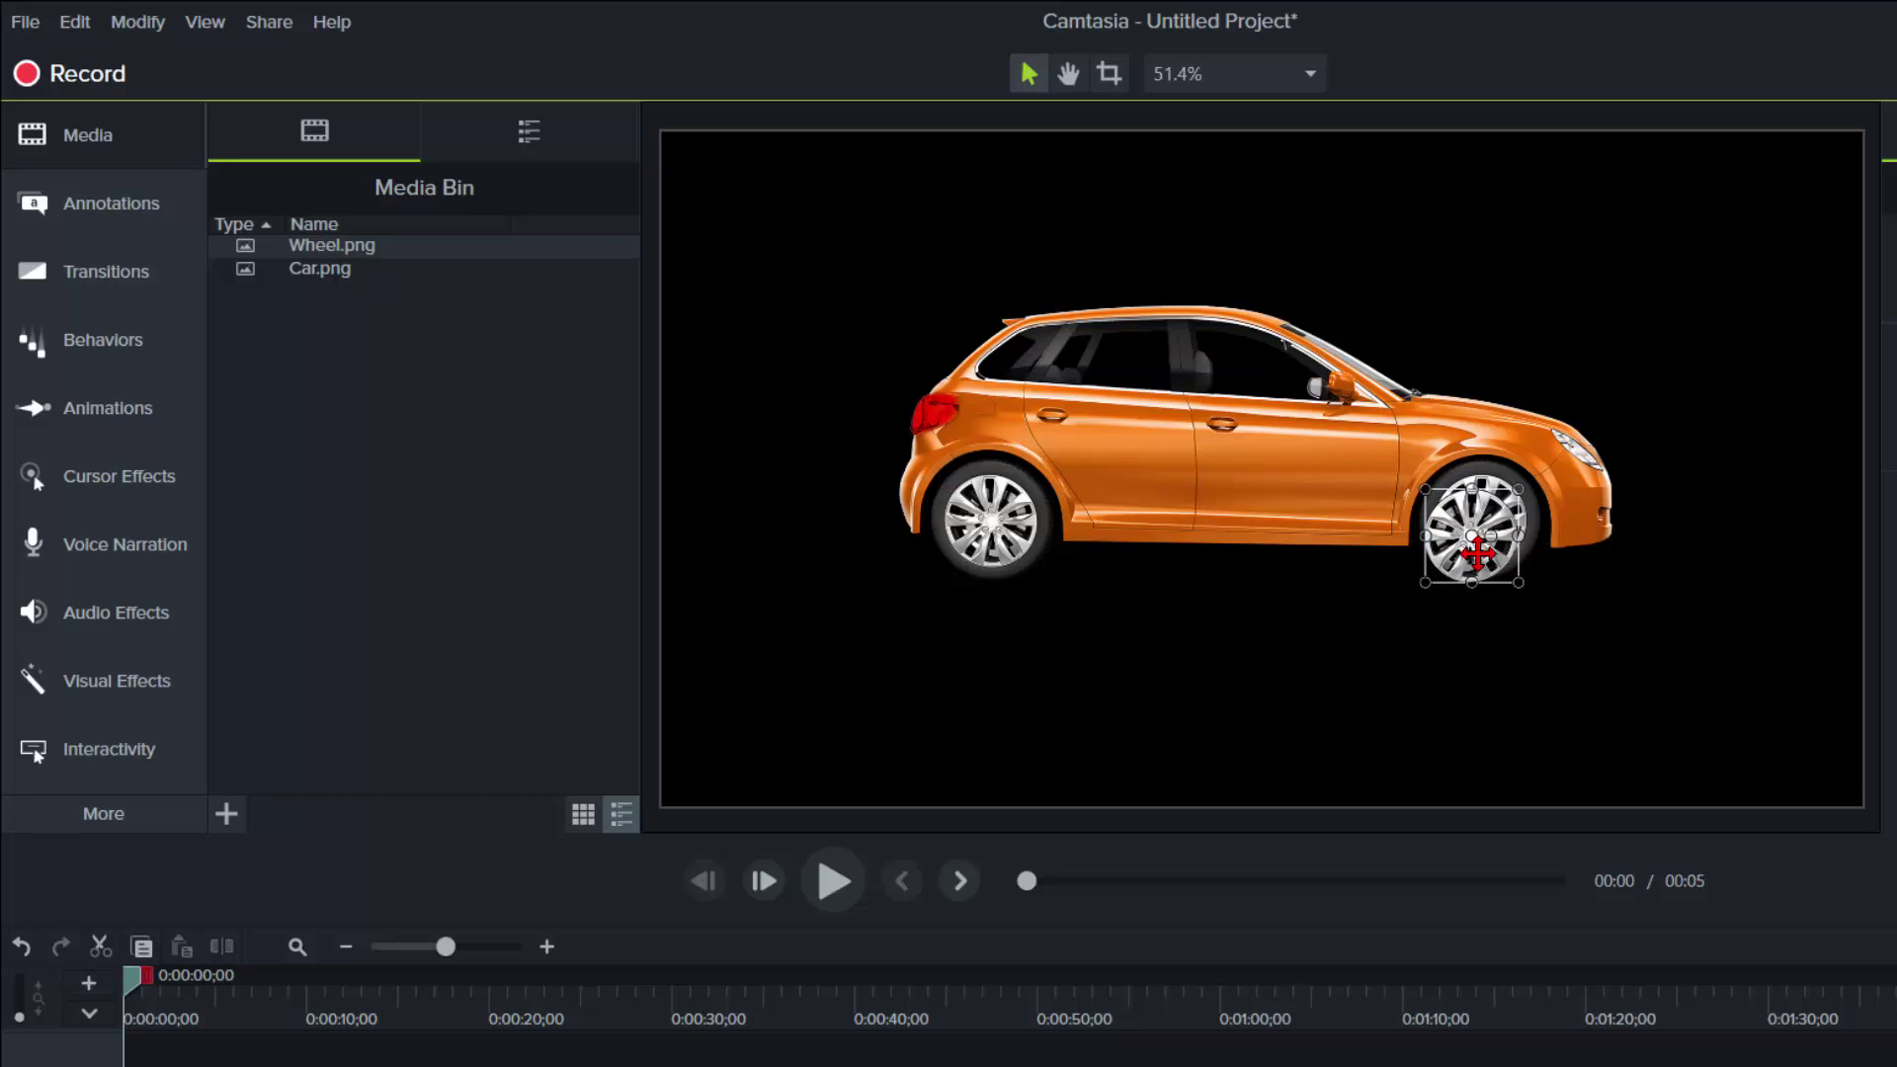
# At 200% canvas zoom, drag and nudge the wheel onto the front wheel, then return to 50%
pyautogui.click(1311, 75)
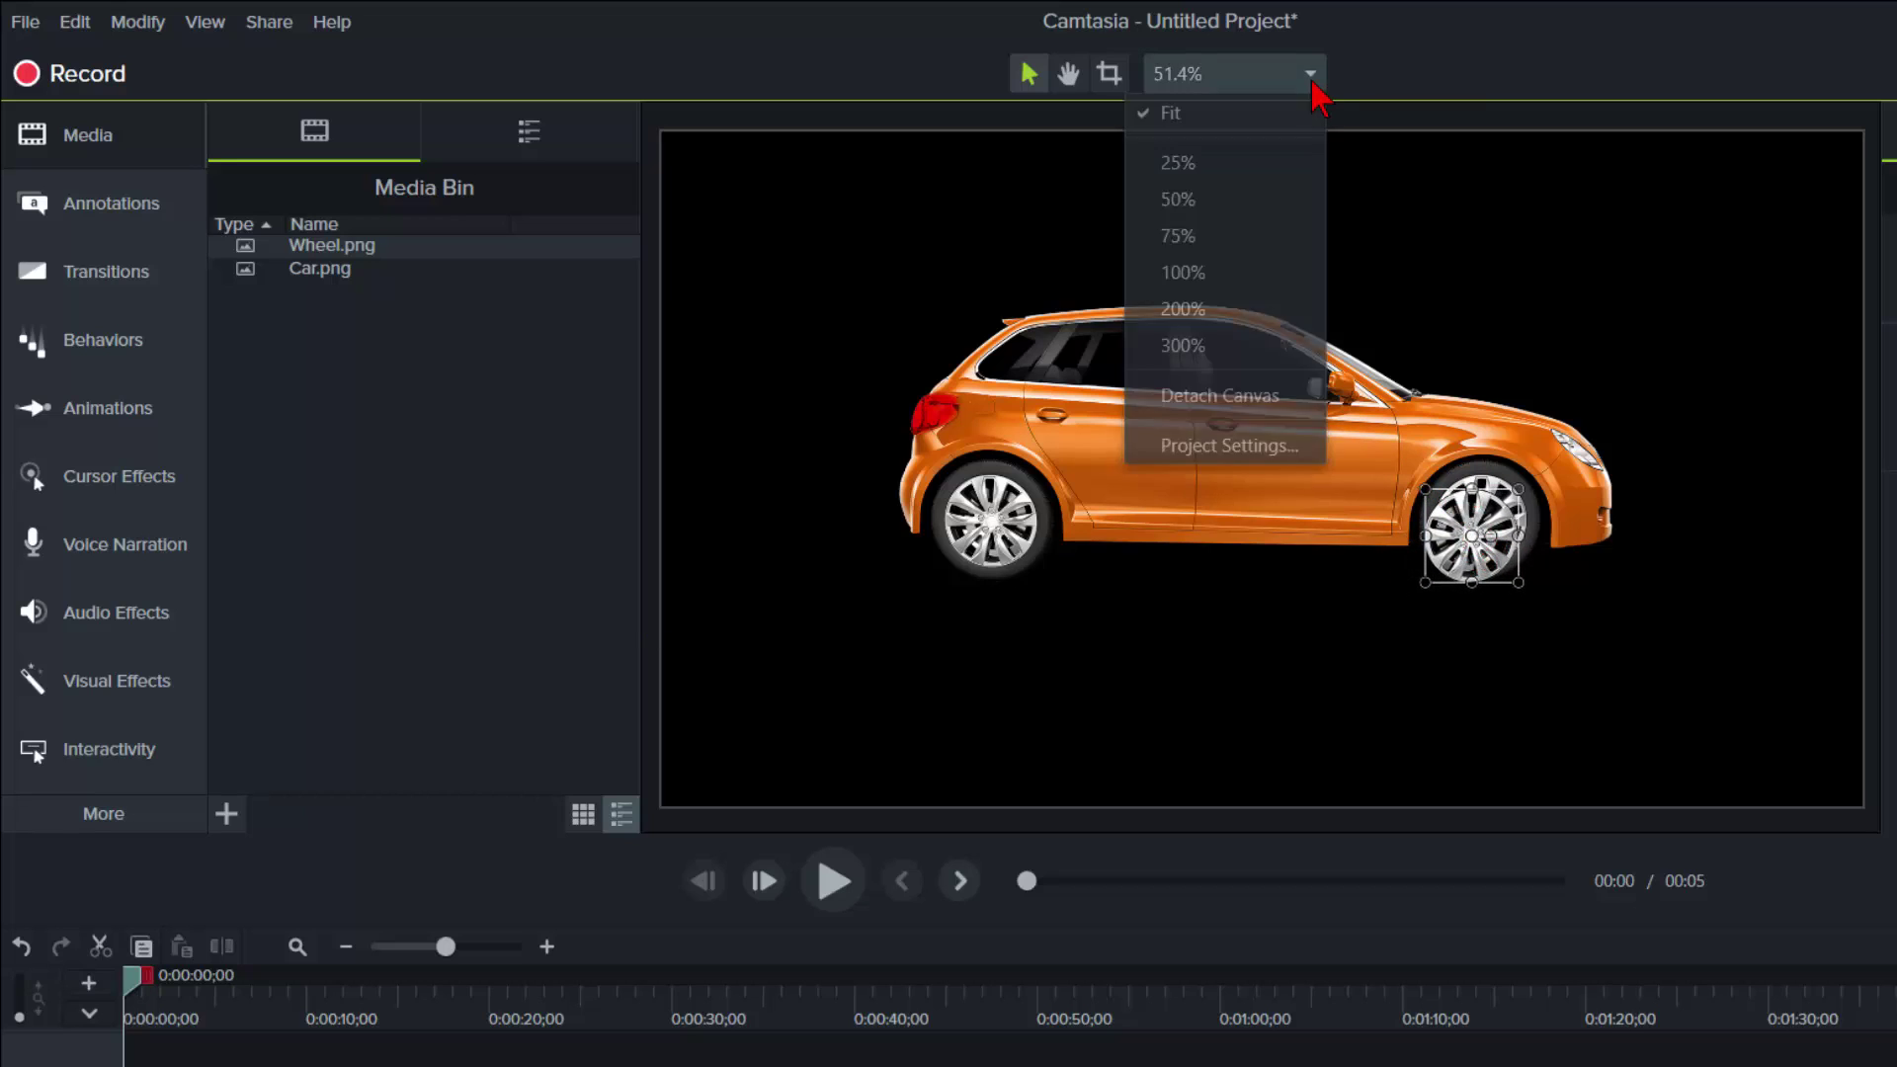
pyautogui.click(1224, 324)
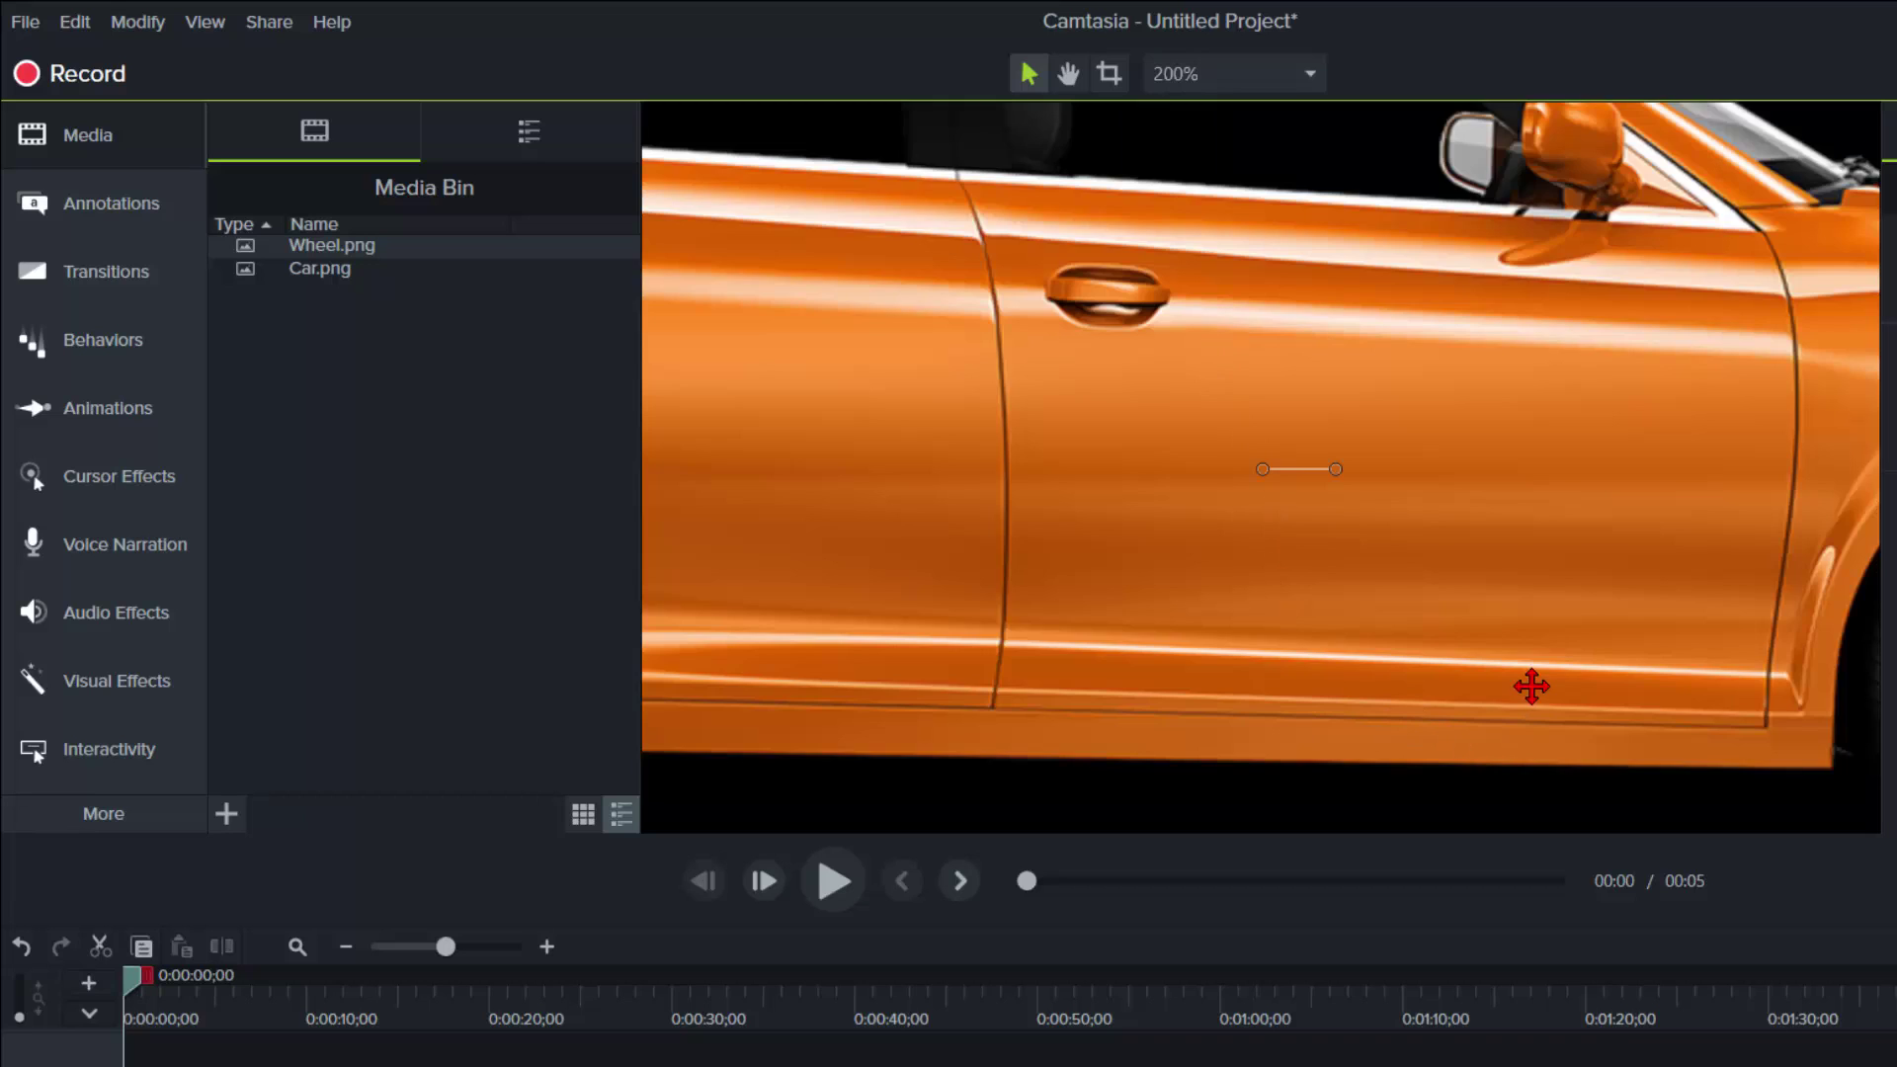
pyautogui.moveTo(1533, 686); pyautogui.dragTo(879, 476)
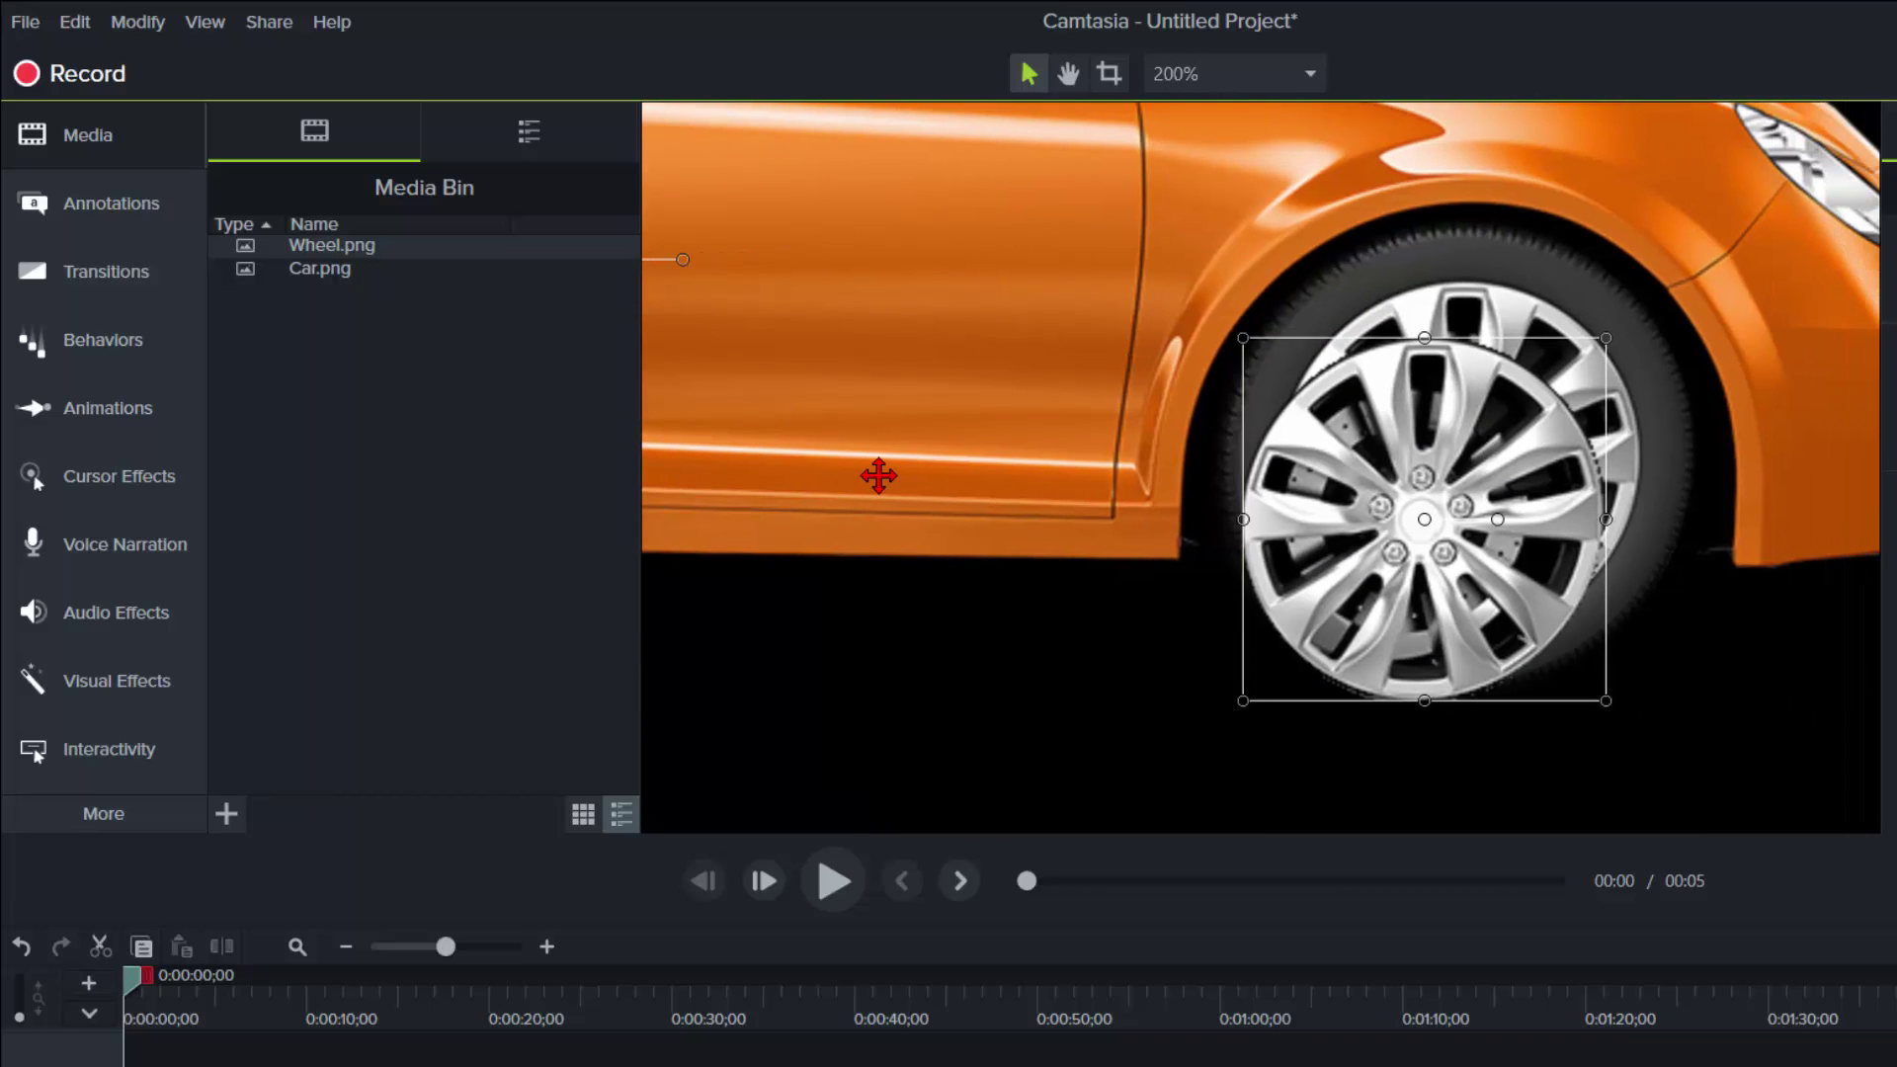
pyautogui.click(1701, 810)
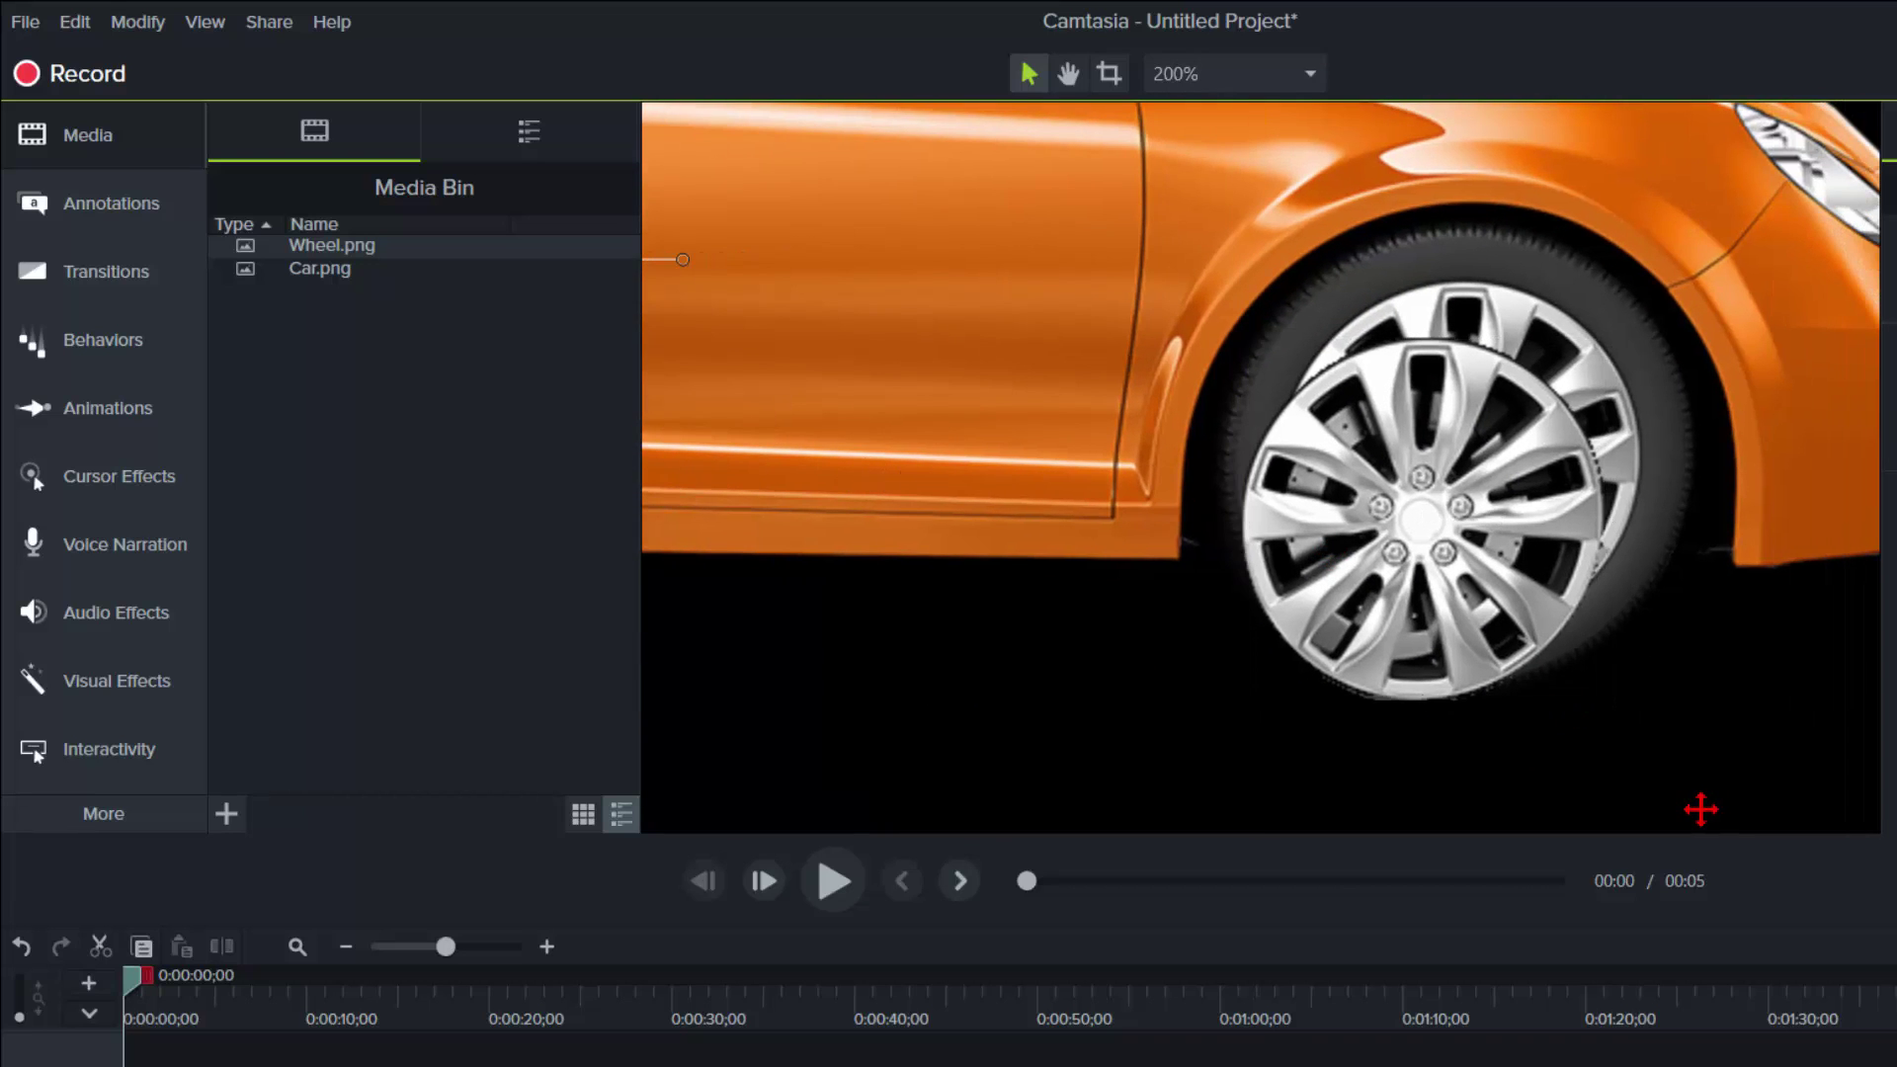
pyautogui.click(1432, 597)
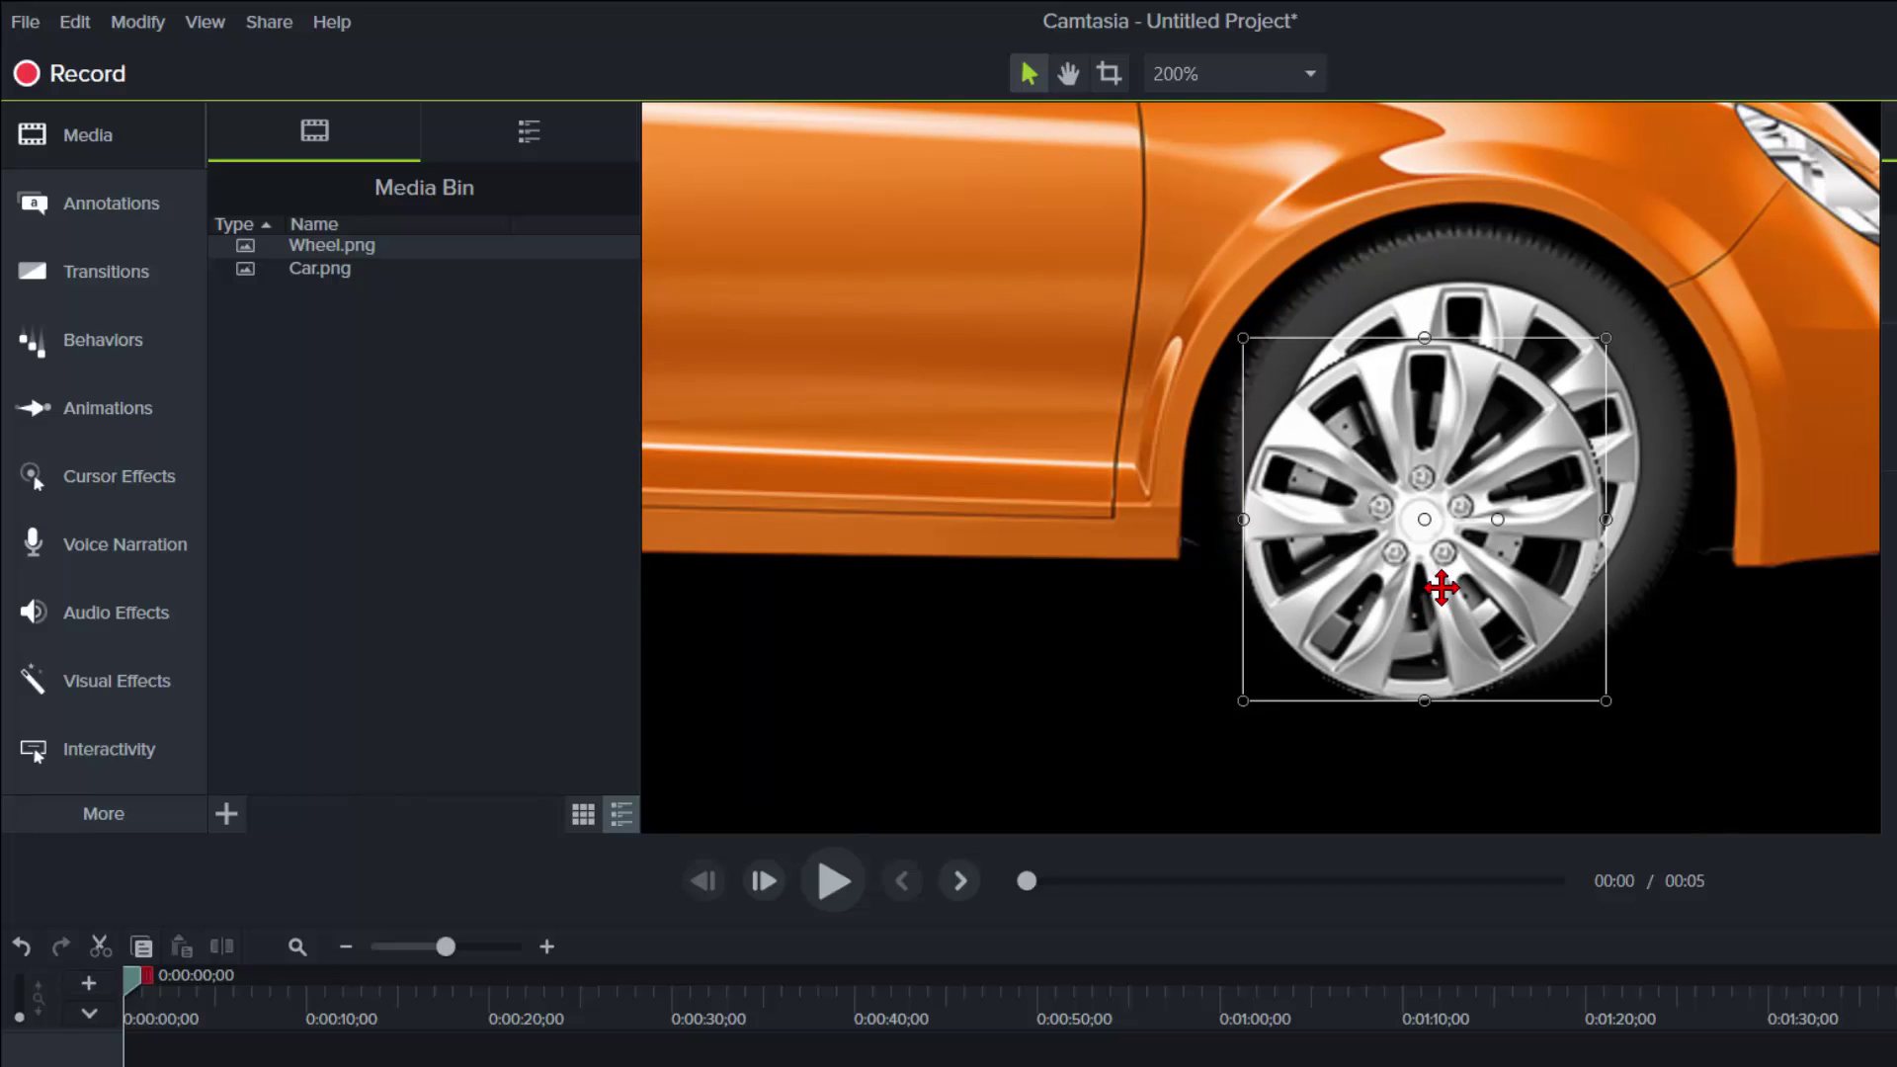
pyautogui.moveTo(1442, 589); pyautogui.dragTo(1476, 538)
pyautogui.press('Up')
pyautogui.press('Up')
pyautogui.press('Up')
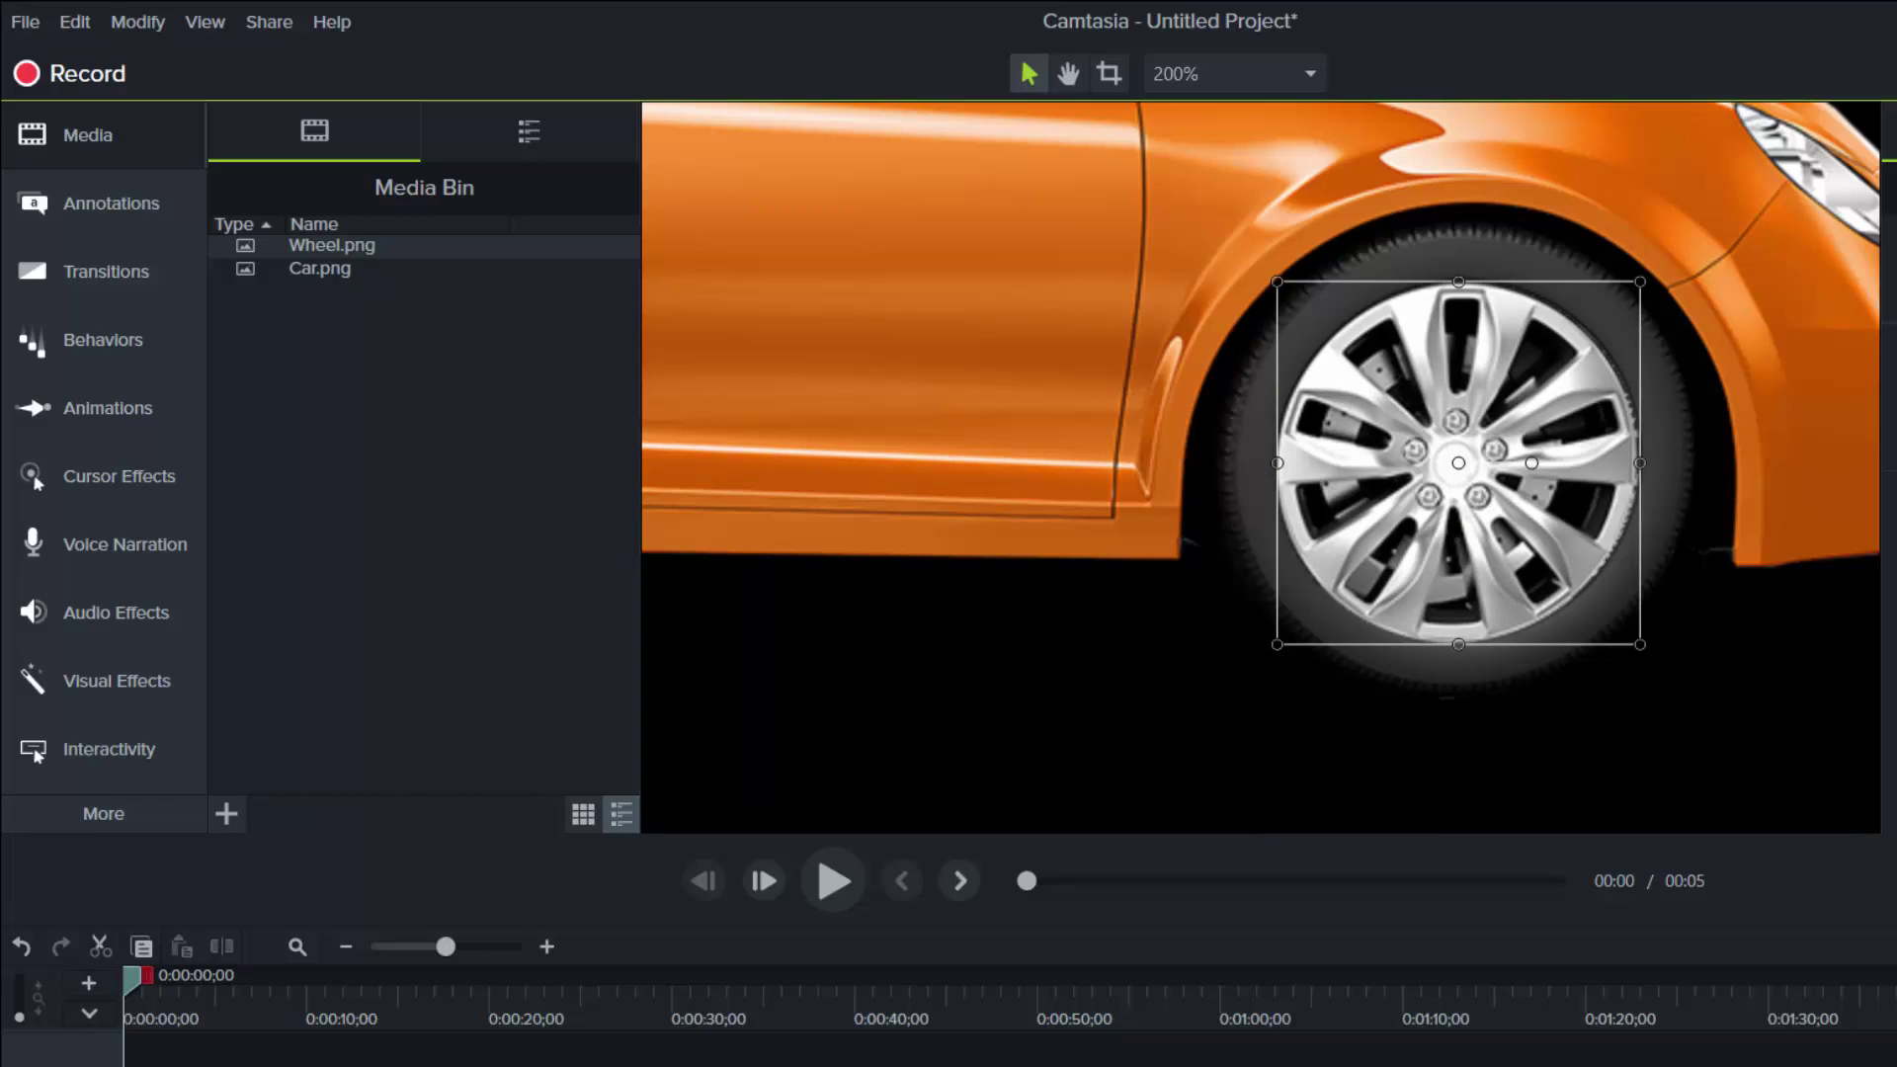
pyautogui.press('Right')
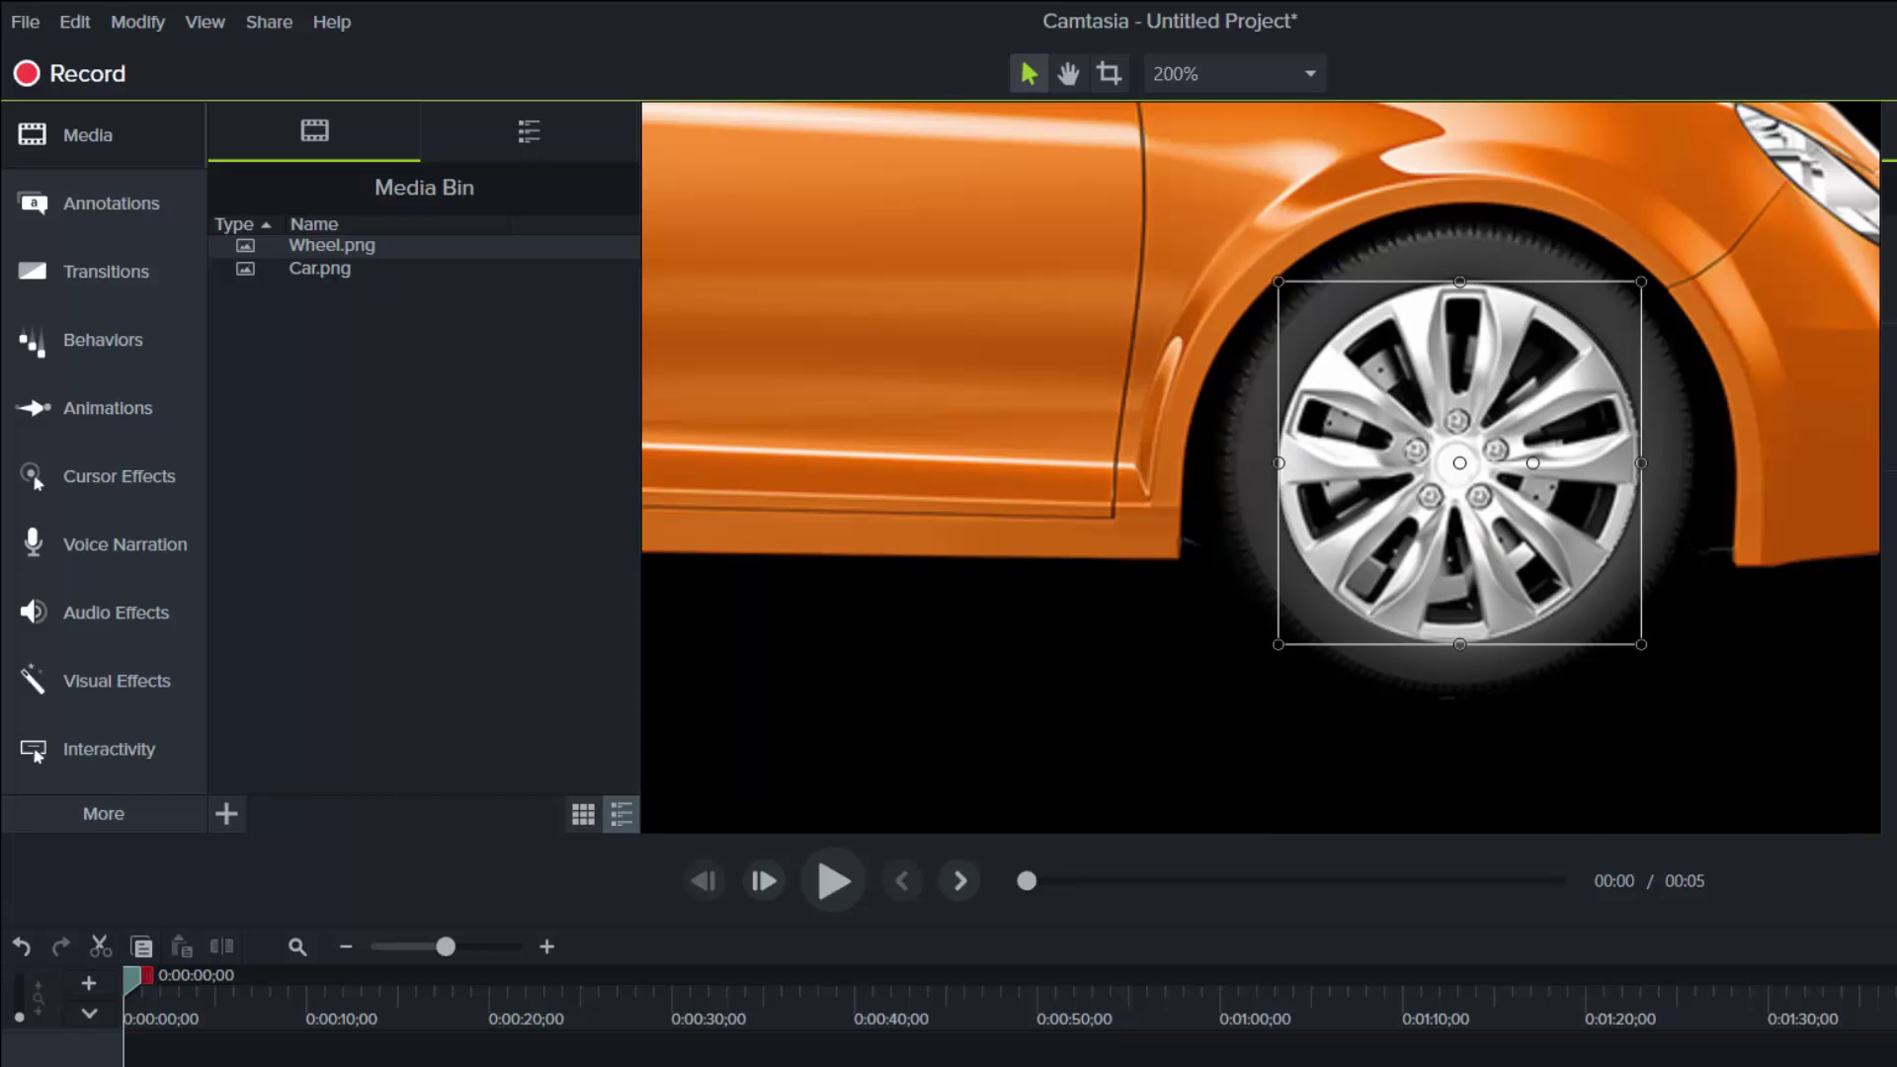
pyautogui.click(1757, 762)
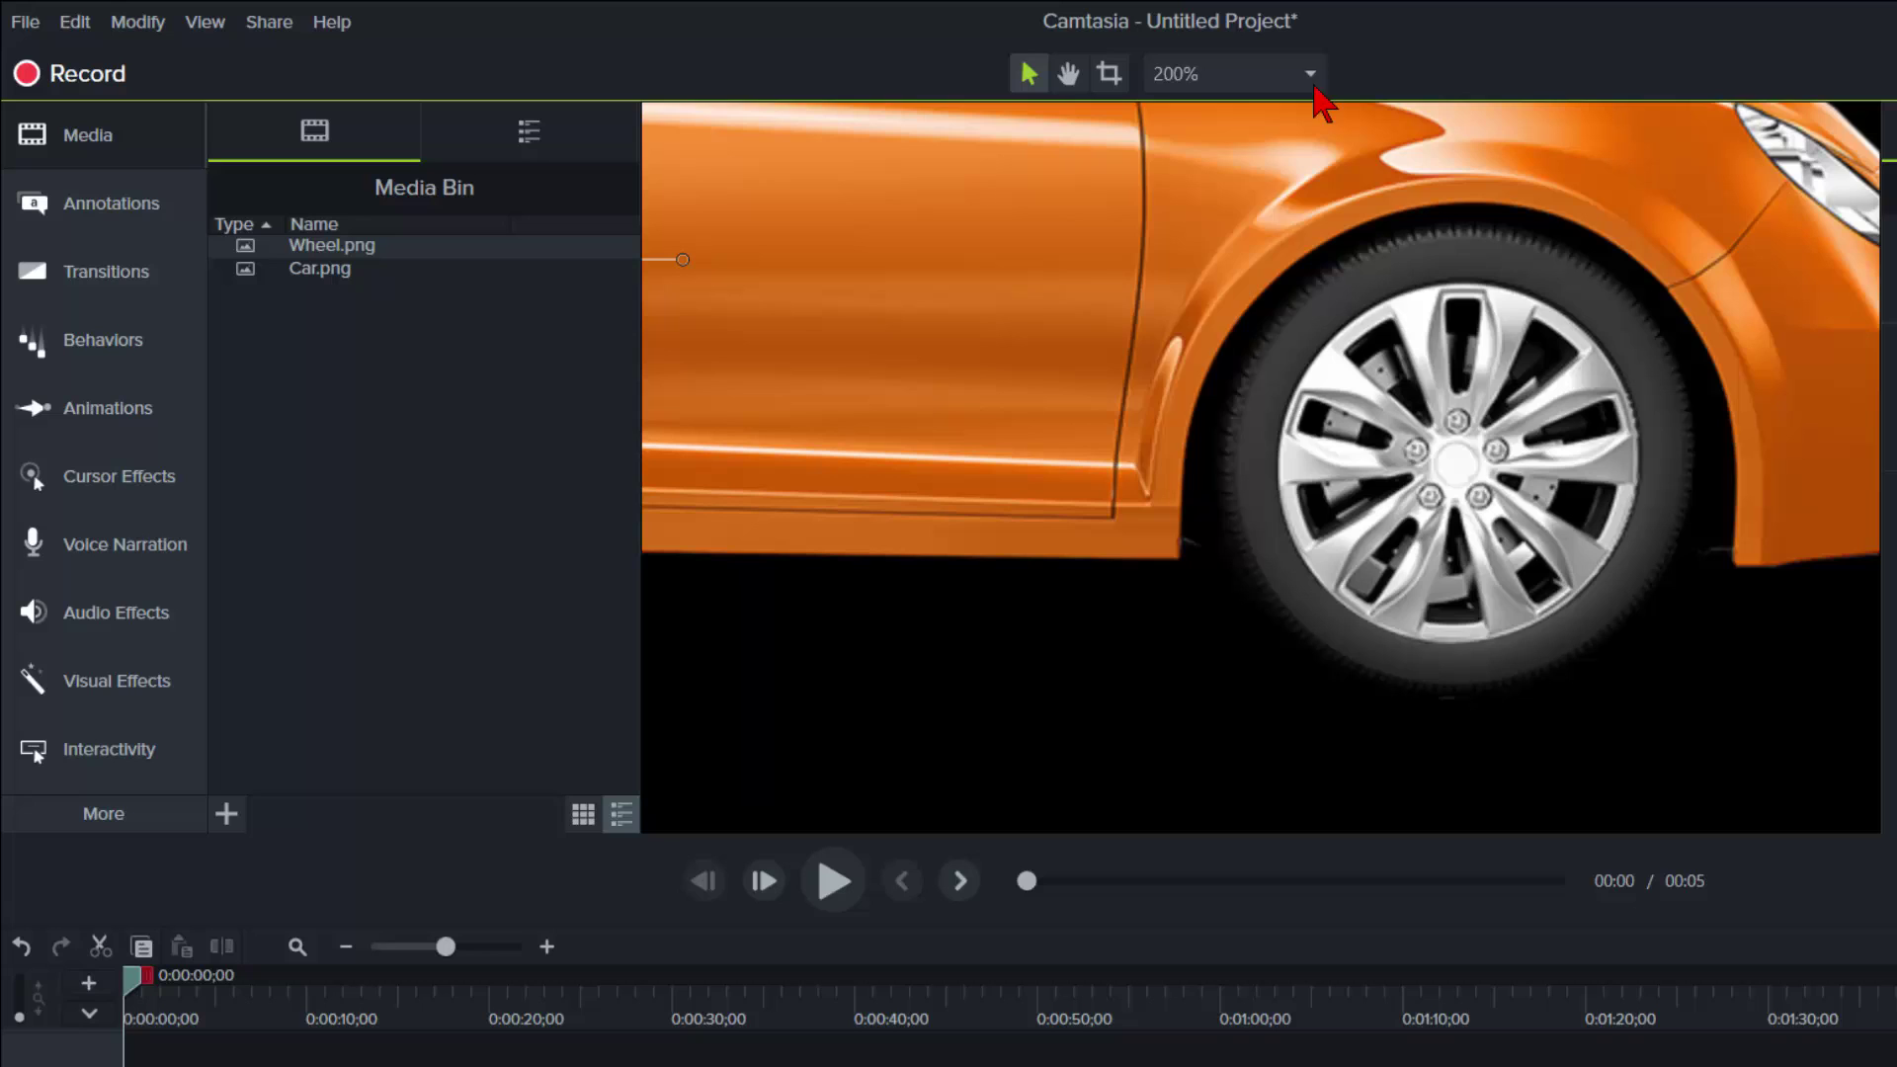
pyautogui.click(1309, 76)
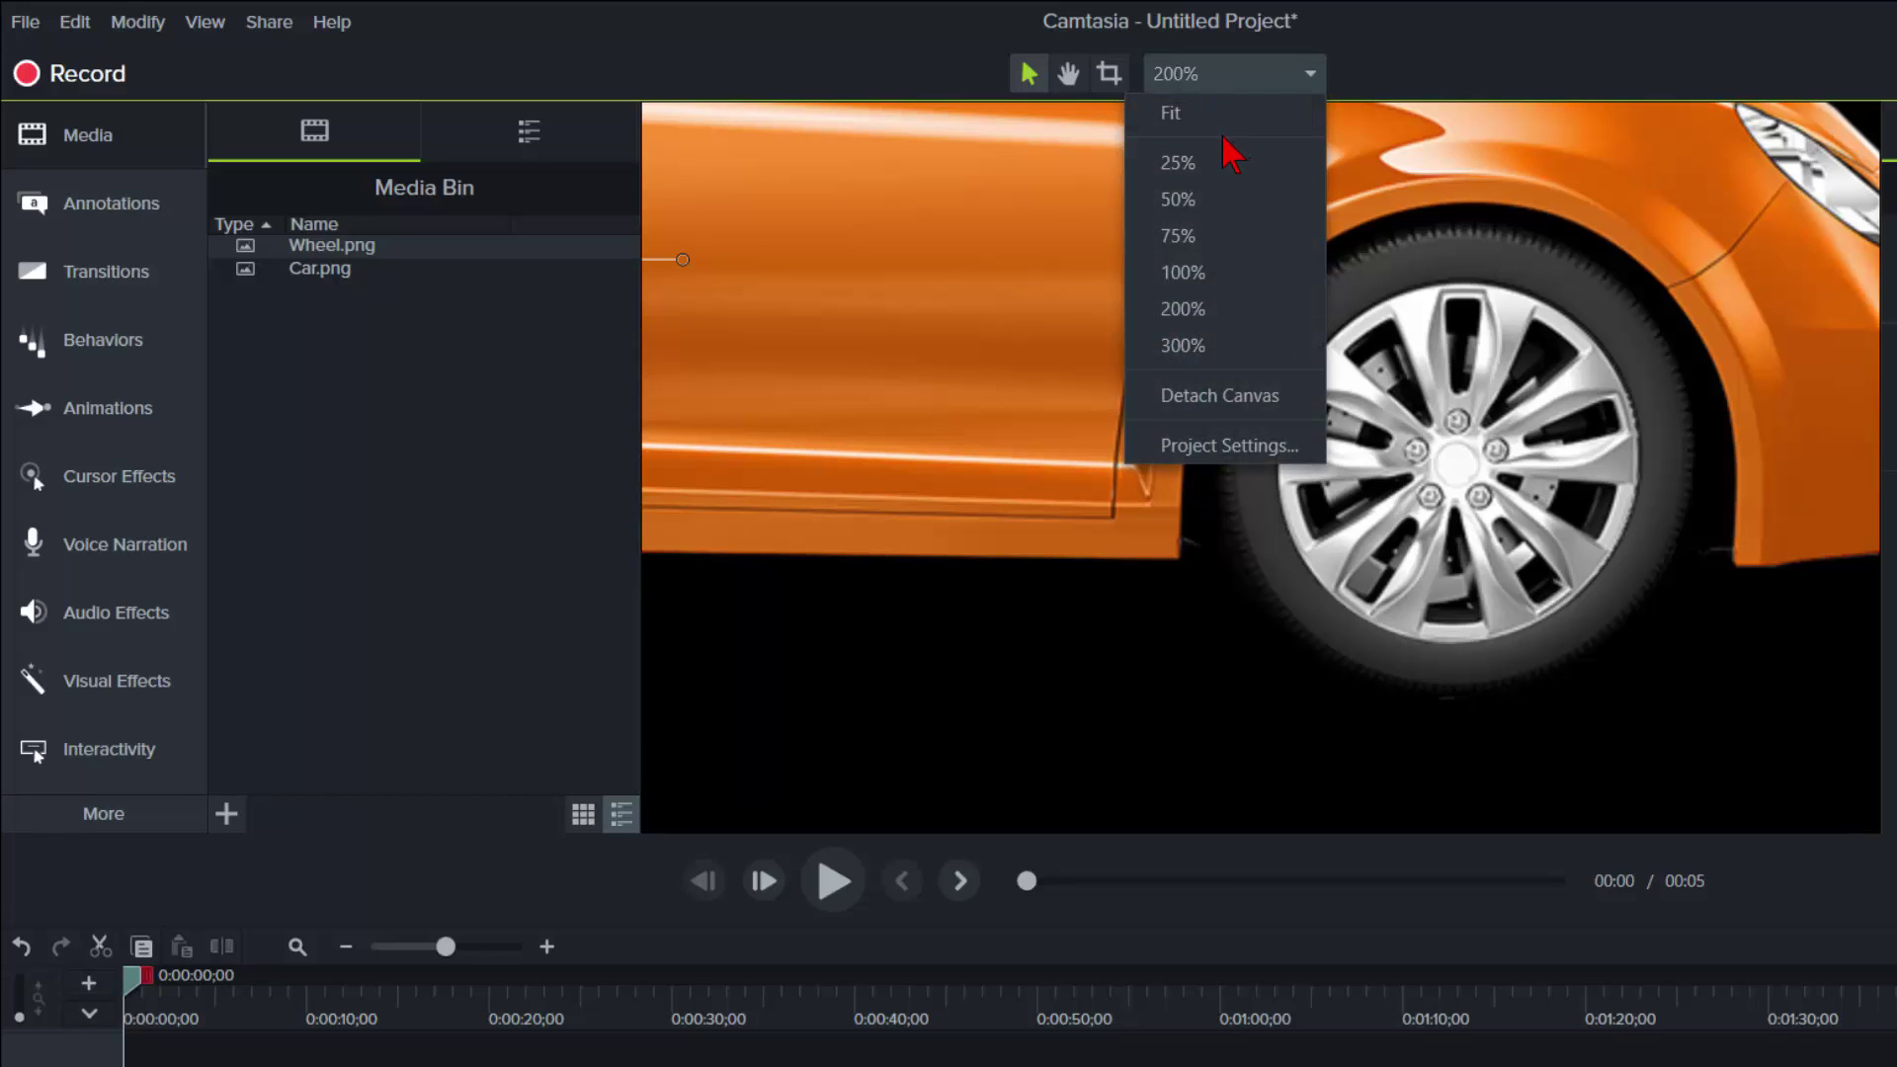
pyautogui.click(1178, 200)
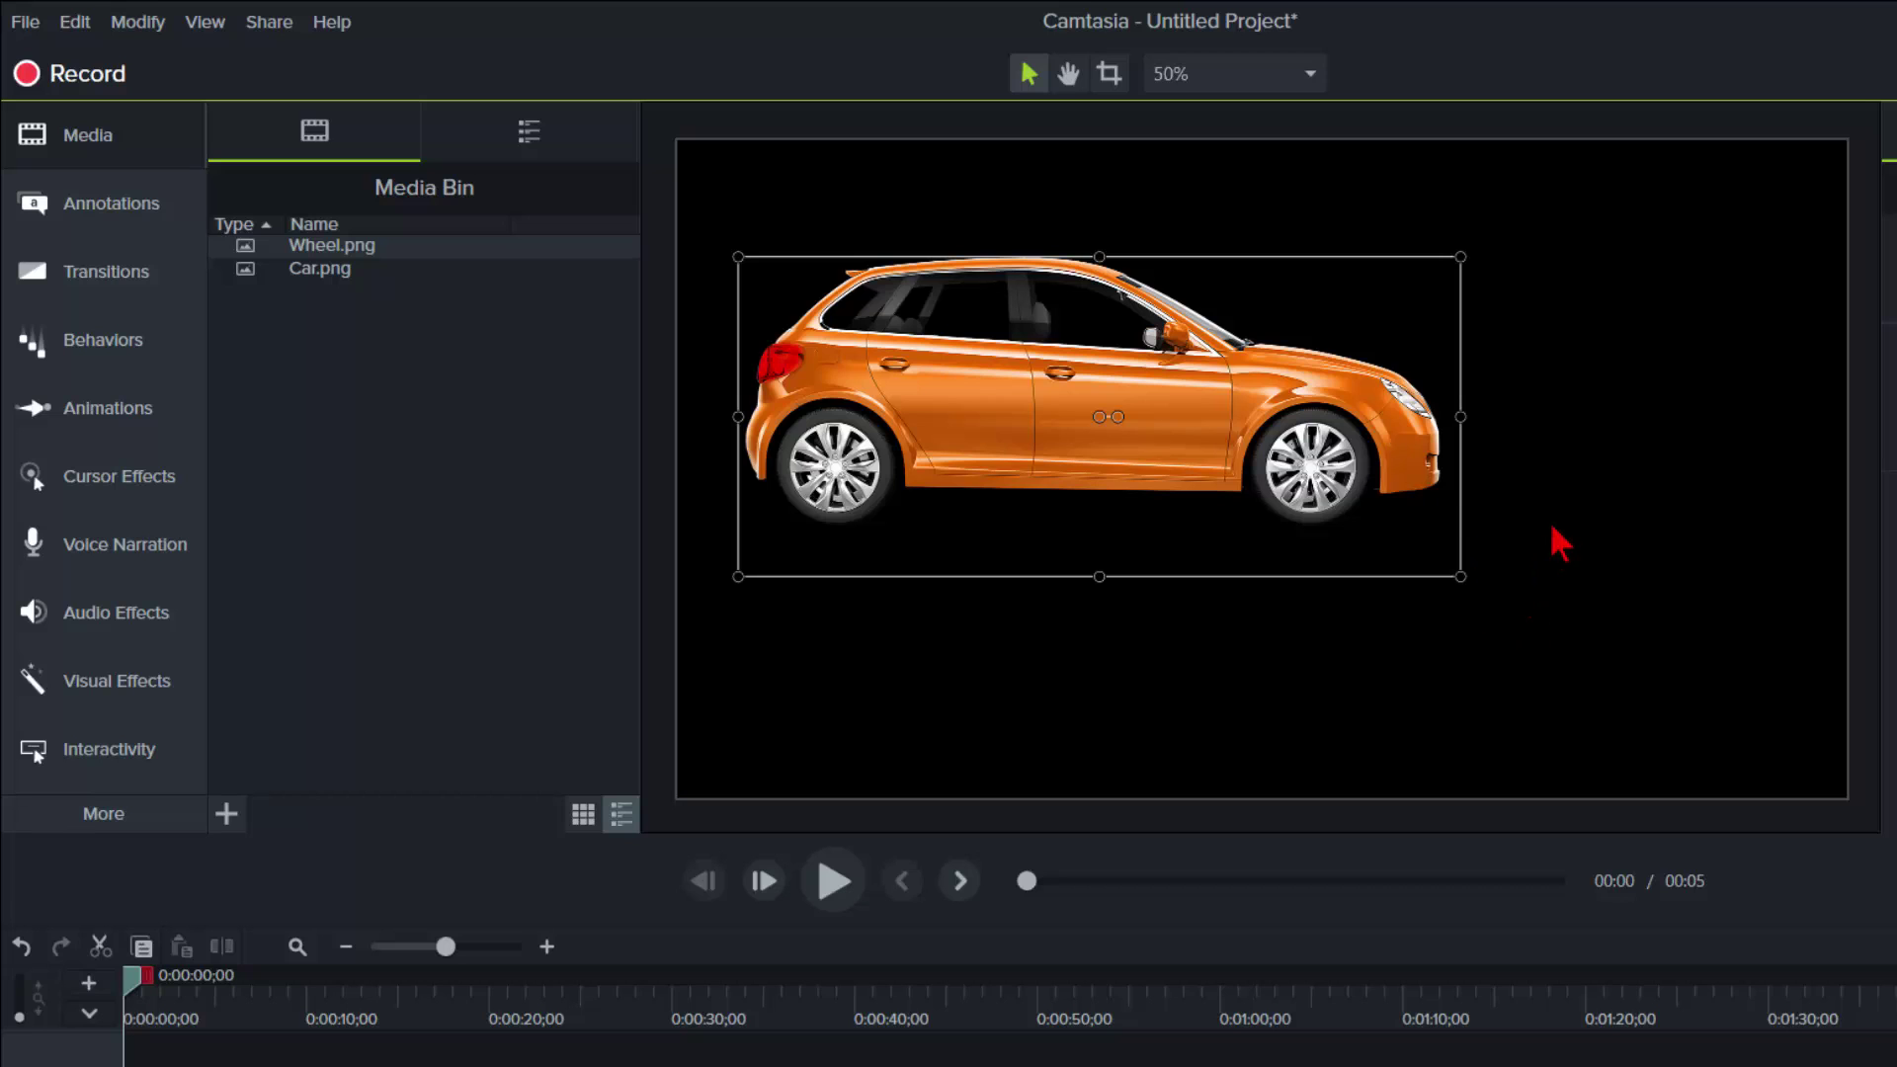
# Move car and wheel together off the left edge to X -1,204.1; set playhead to 0:00:01;21
pyautogui.click(1519, 678)
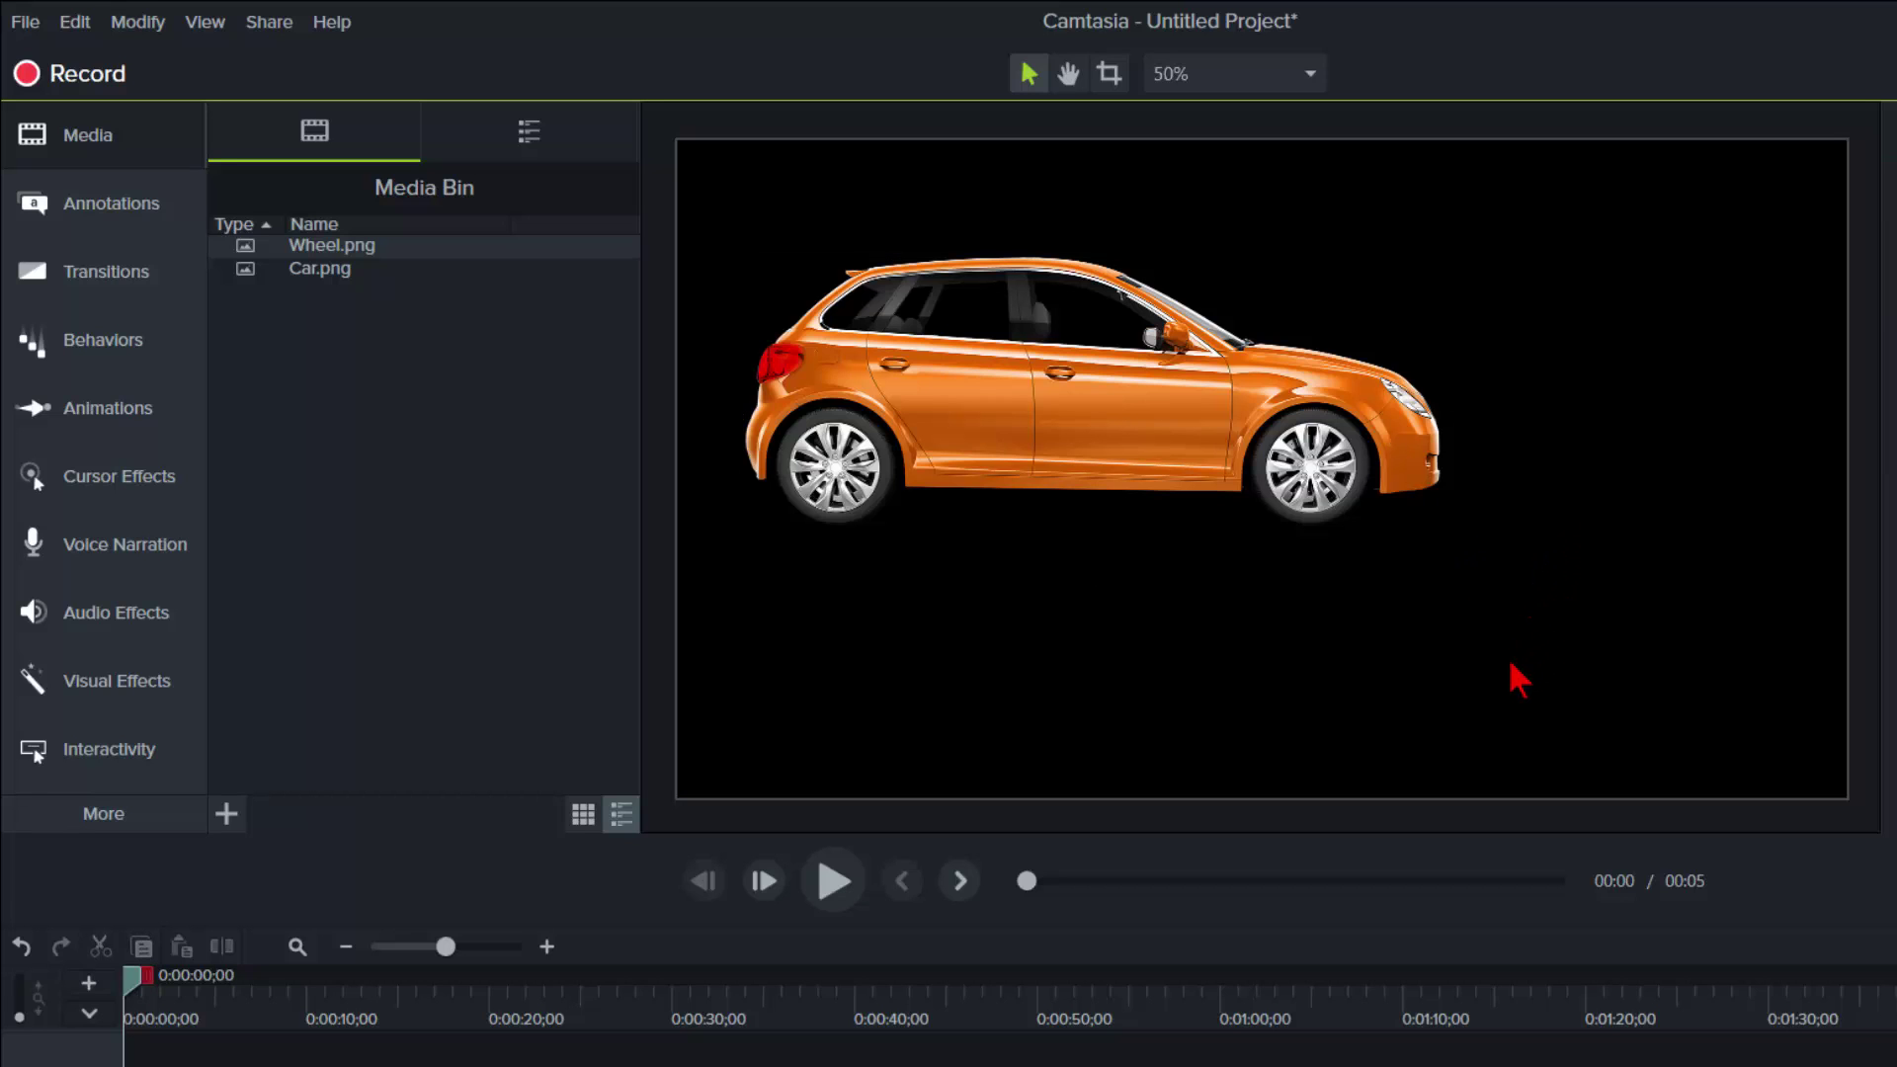
pyautogui.hotkey('ctrl', 'a')
pyautogui.moveTo(1410, 573); pyautogui.dragTo(1552, 600)
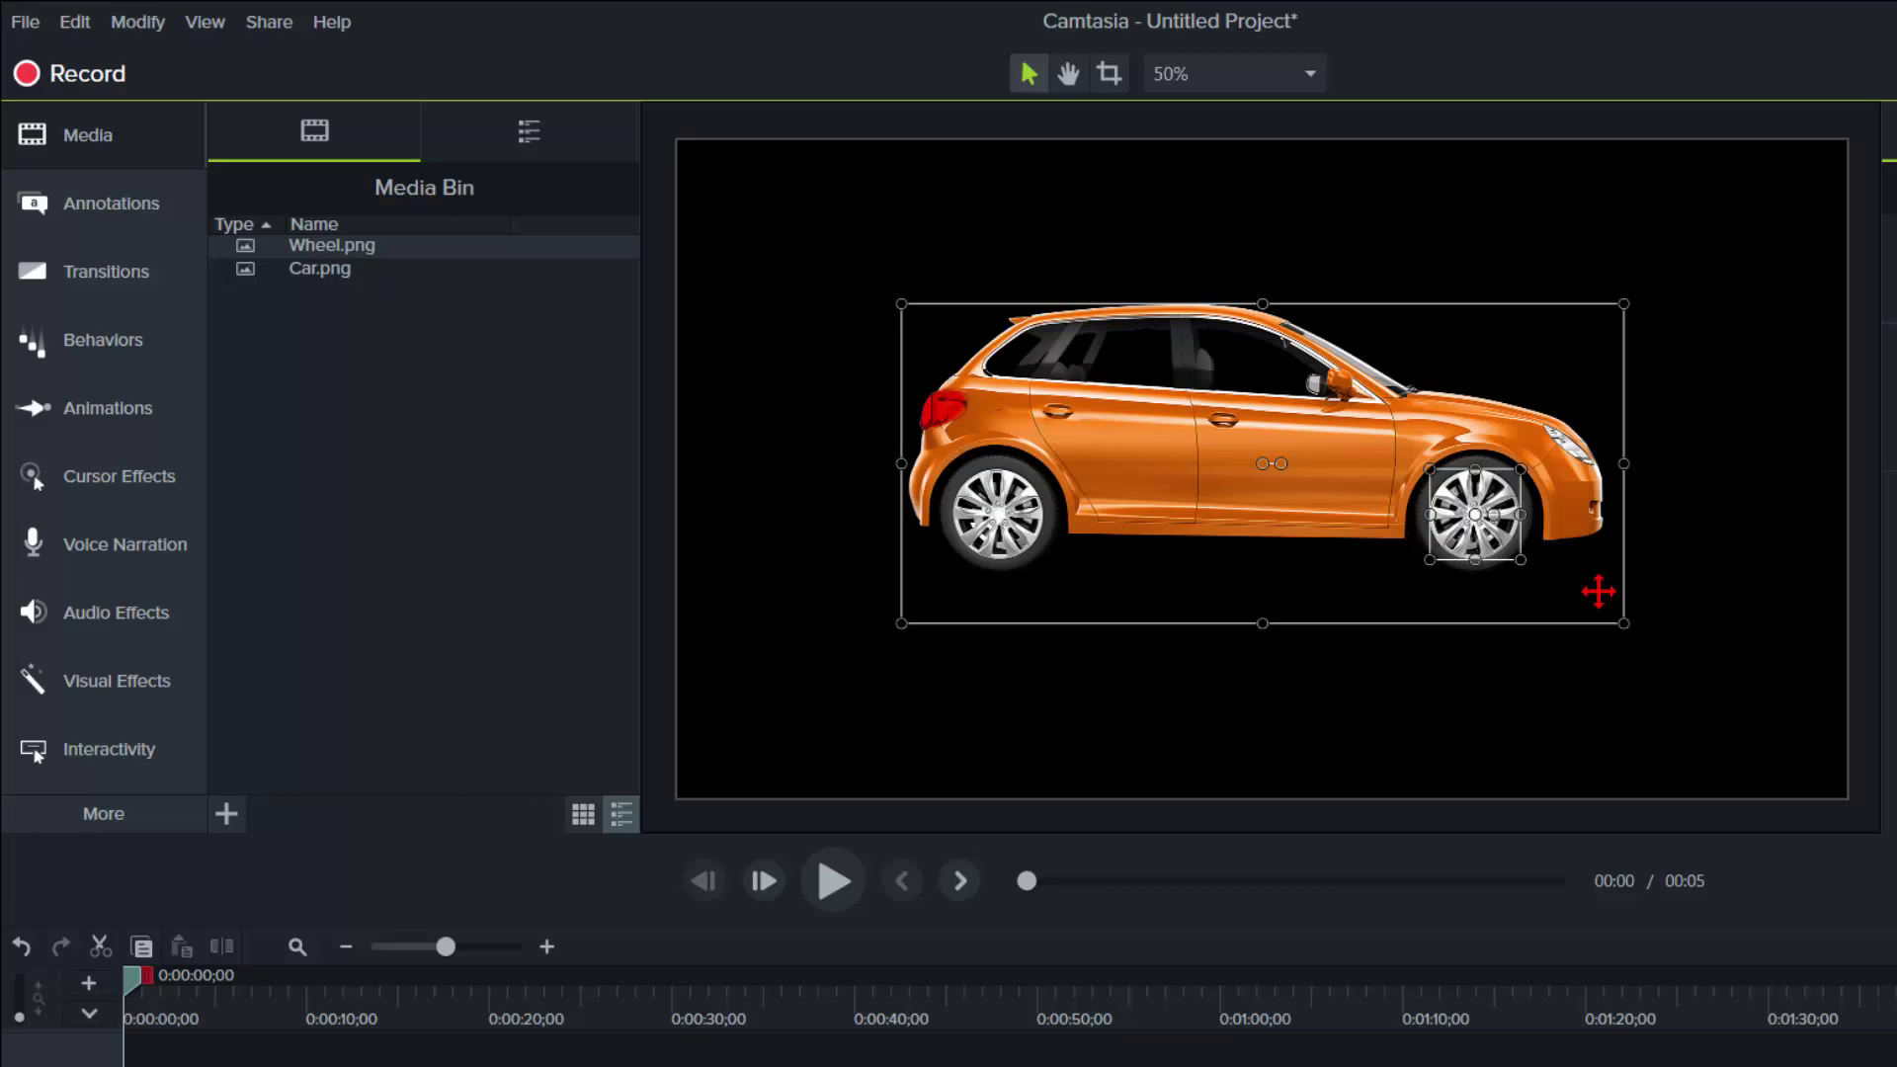
pyautogui.moveTo(1598, 593); pyautogui.dragTo(649, 581)
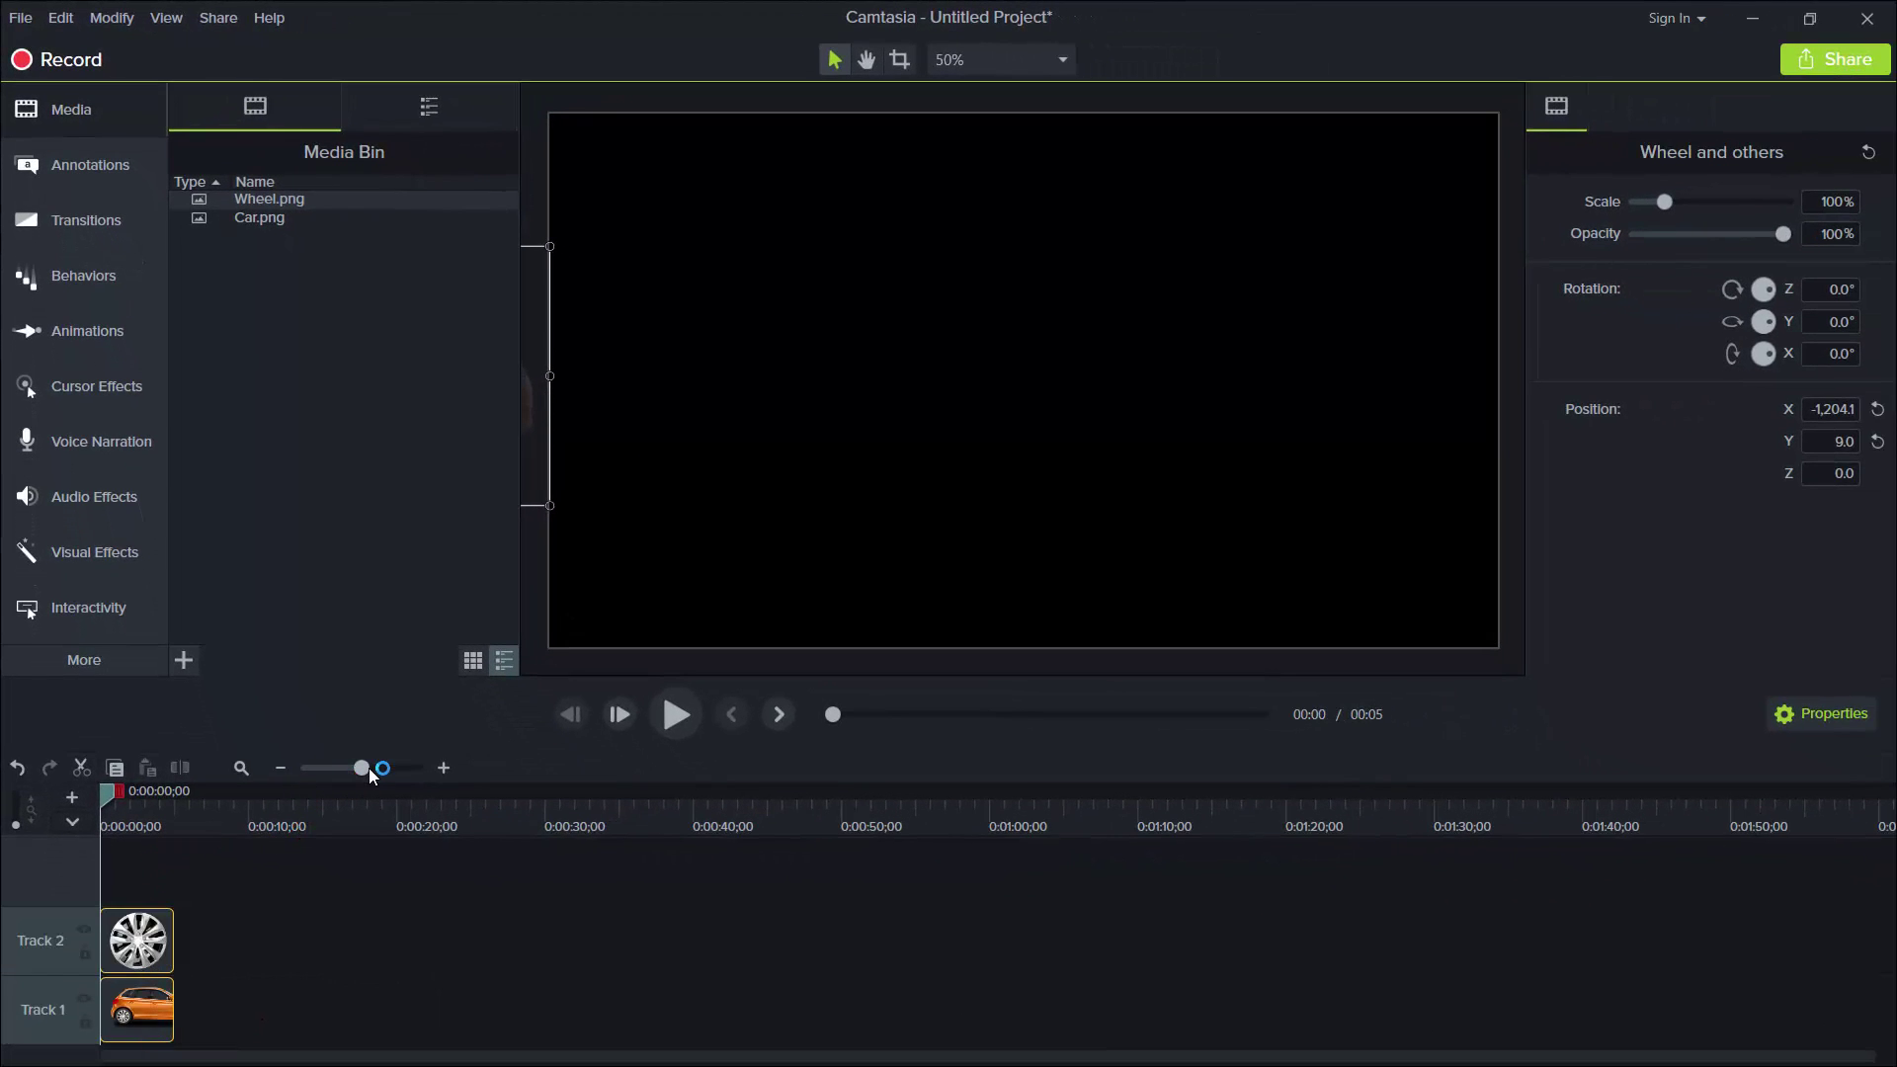
pyautogui.scroll(3, 364, 768)
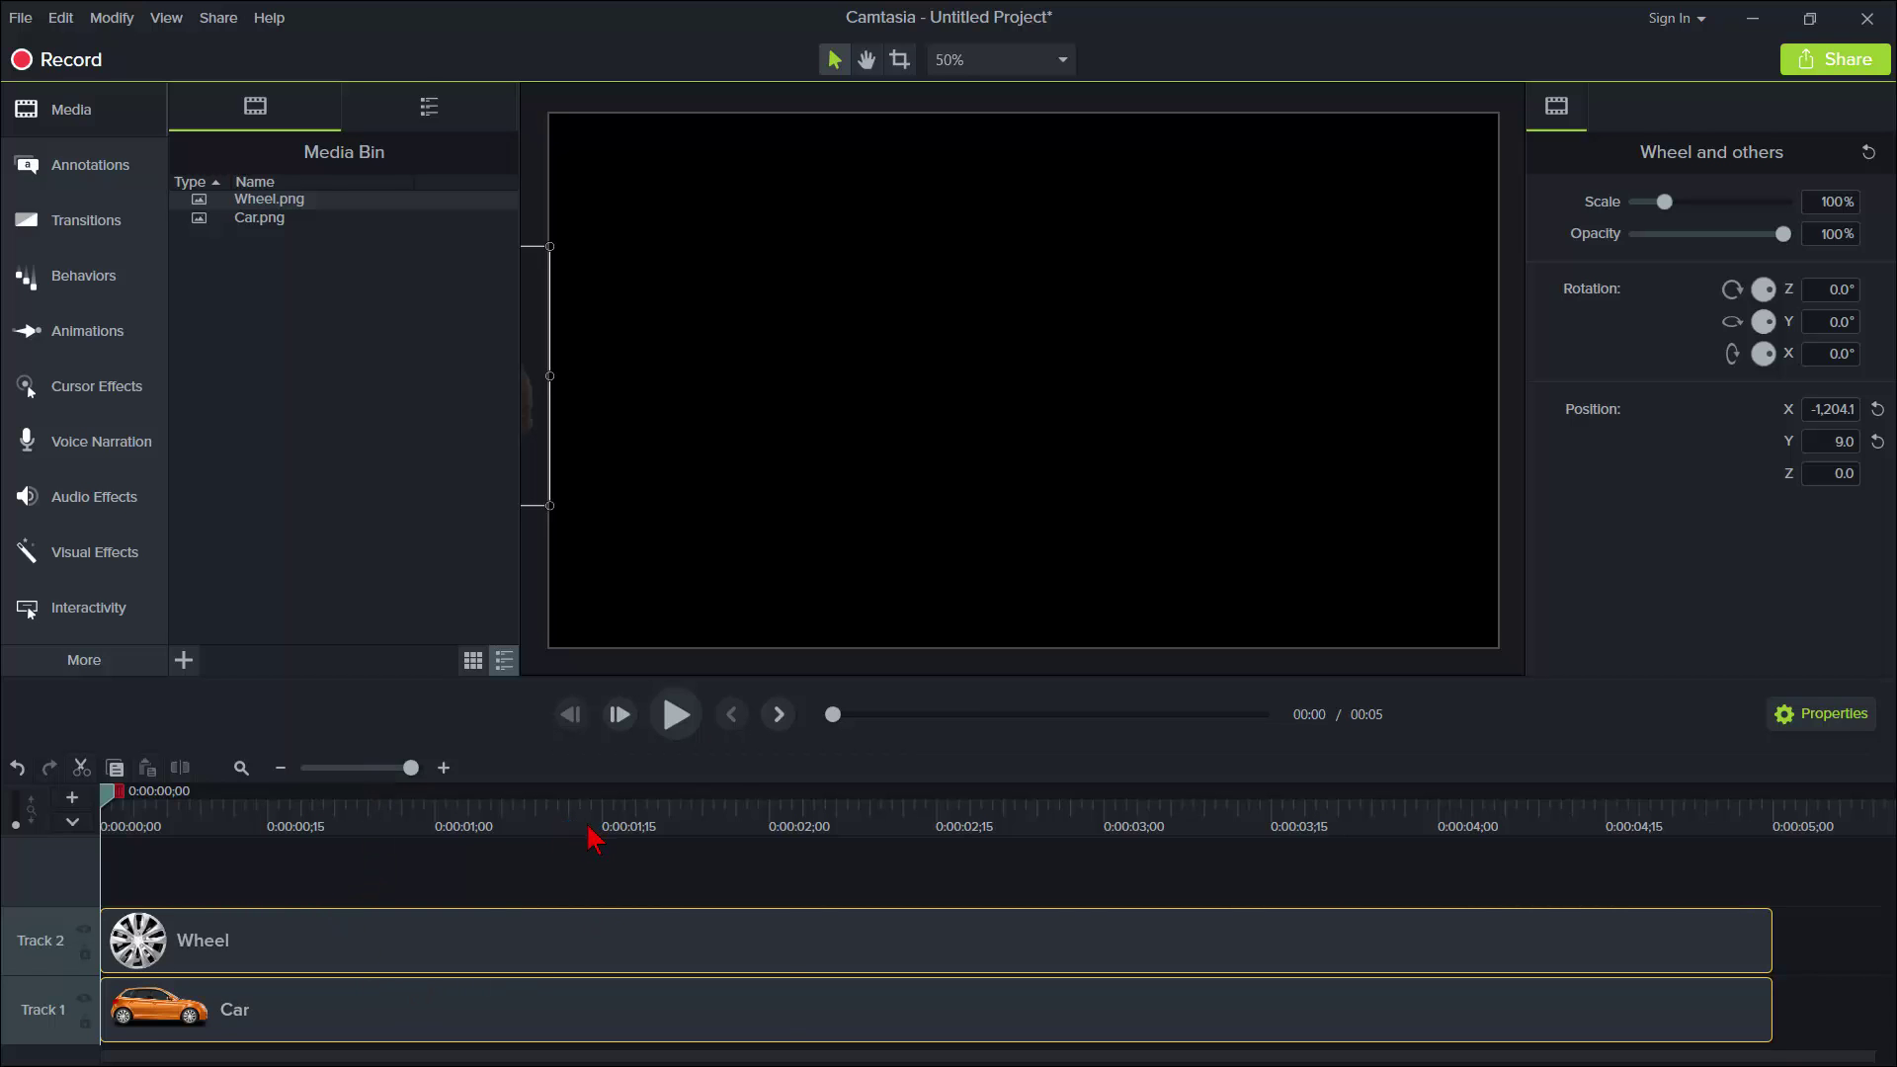
pyautogui.click(669, 820)
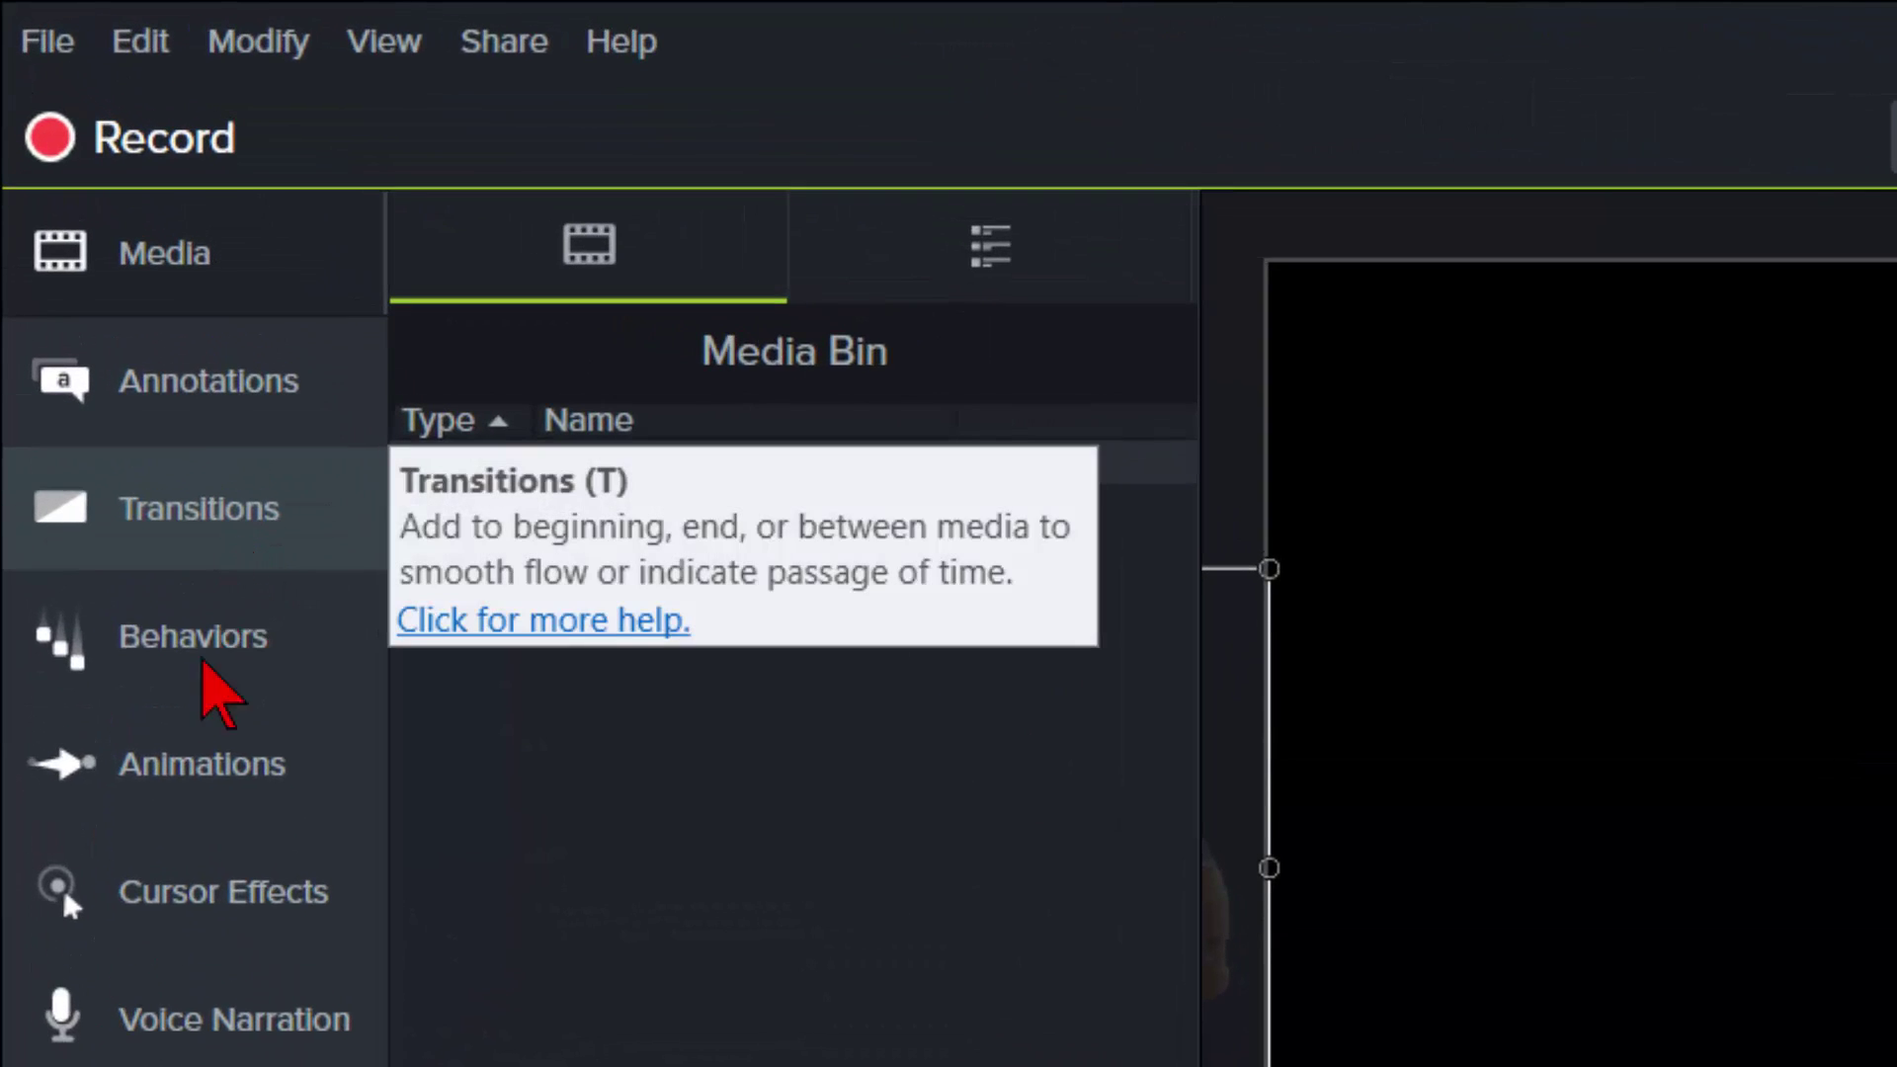
# Apply the Custom animation to the Car and Wheel clips, ending at 0:00:01;21
pyautogui.click(195, 766)
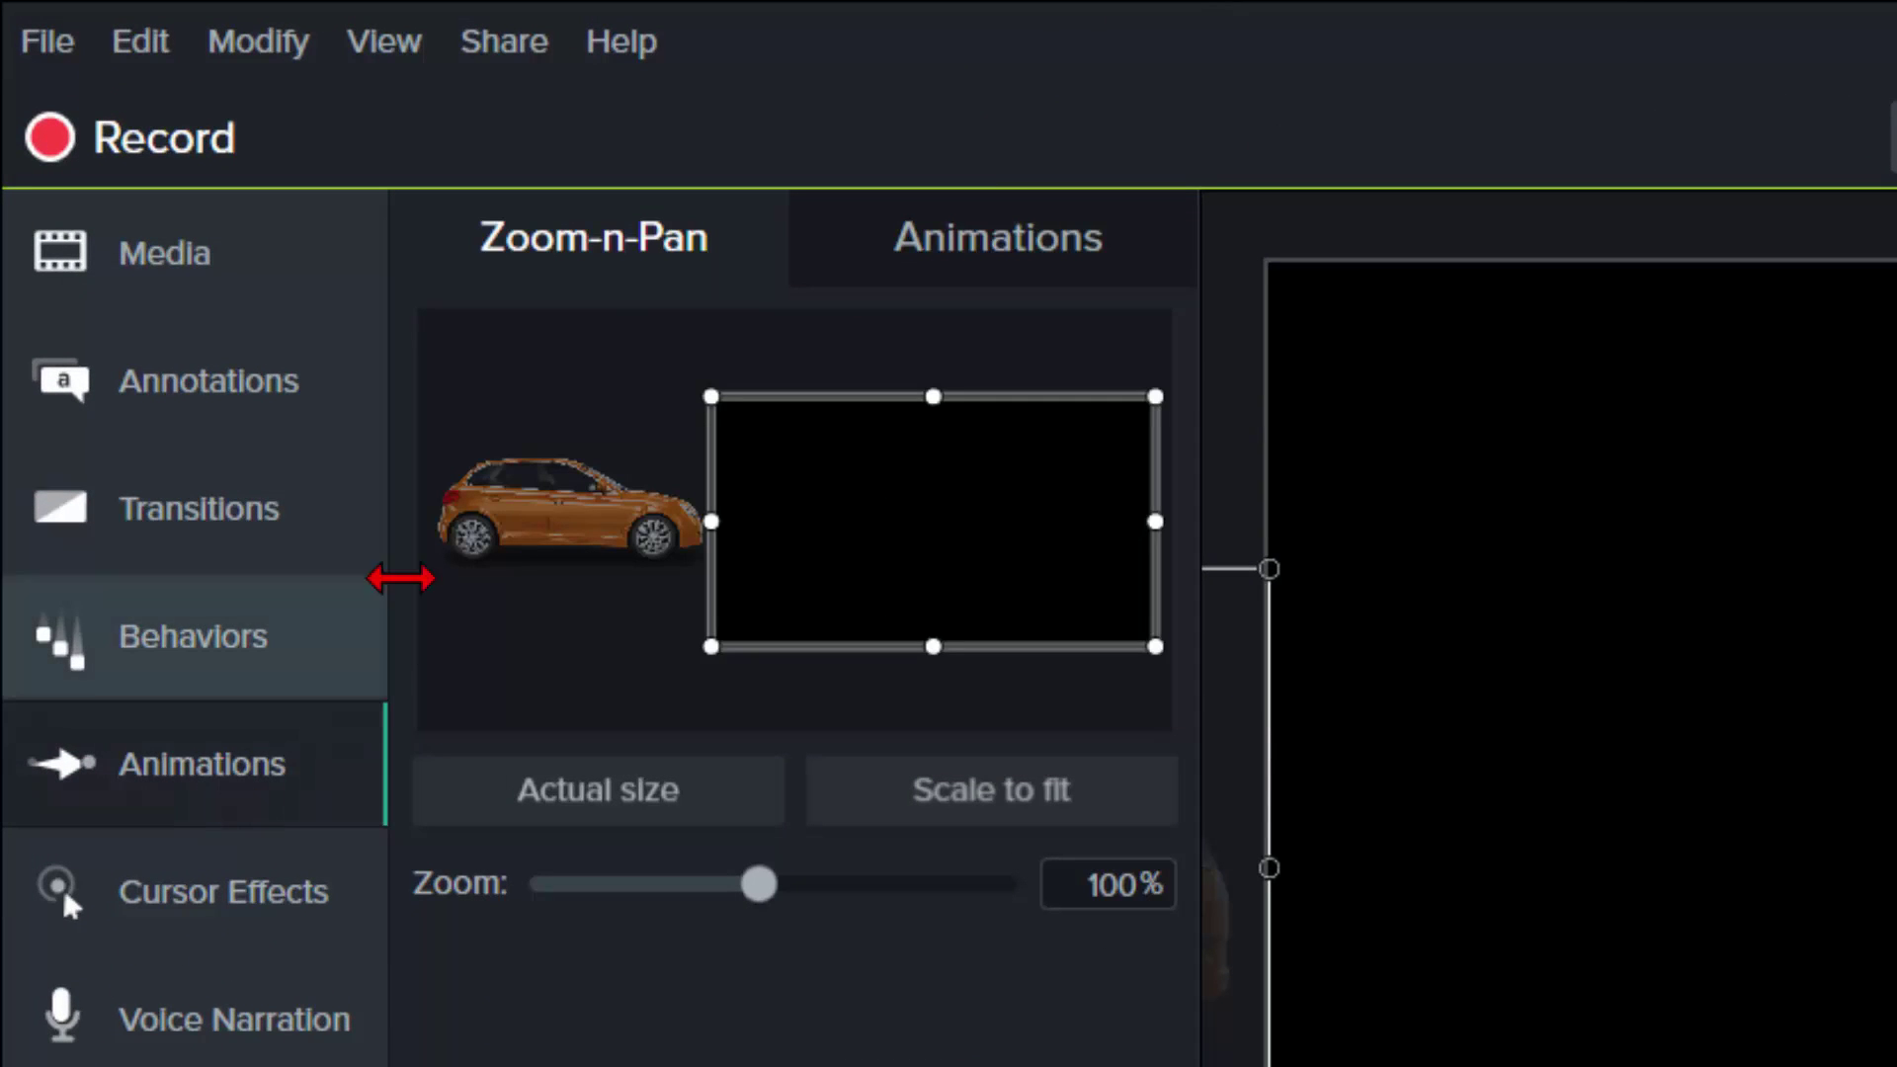
pyautogui.click(976, 259)
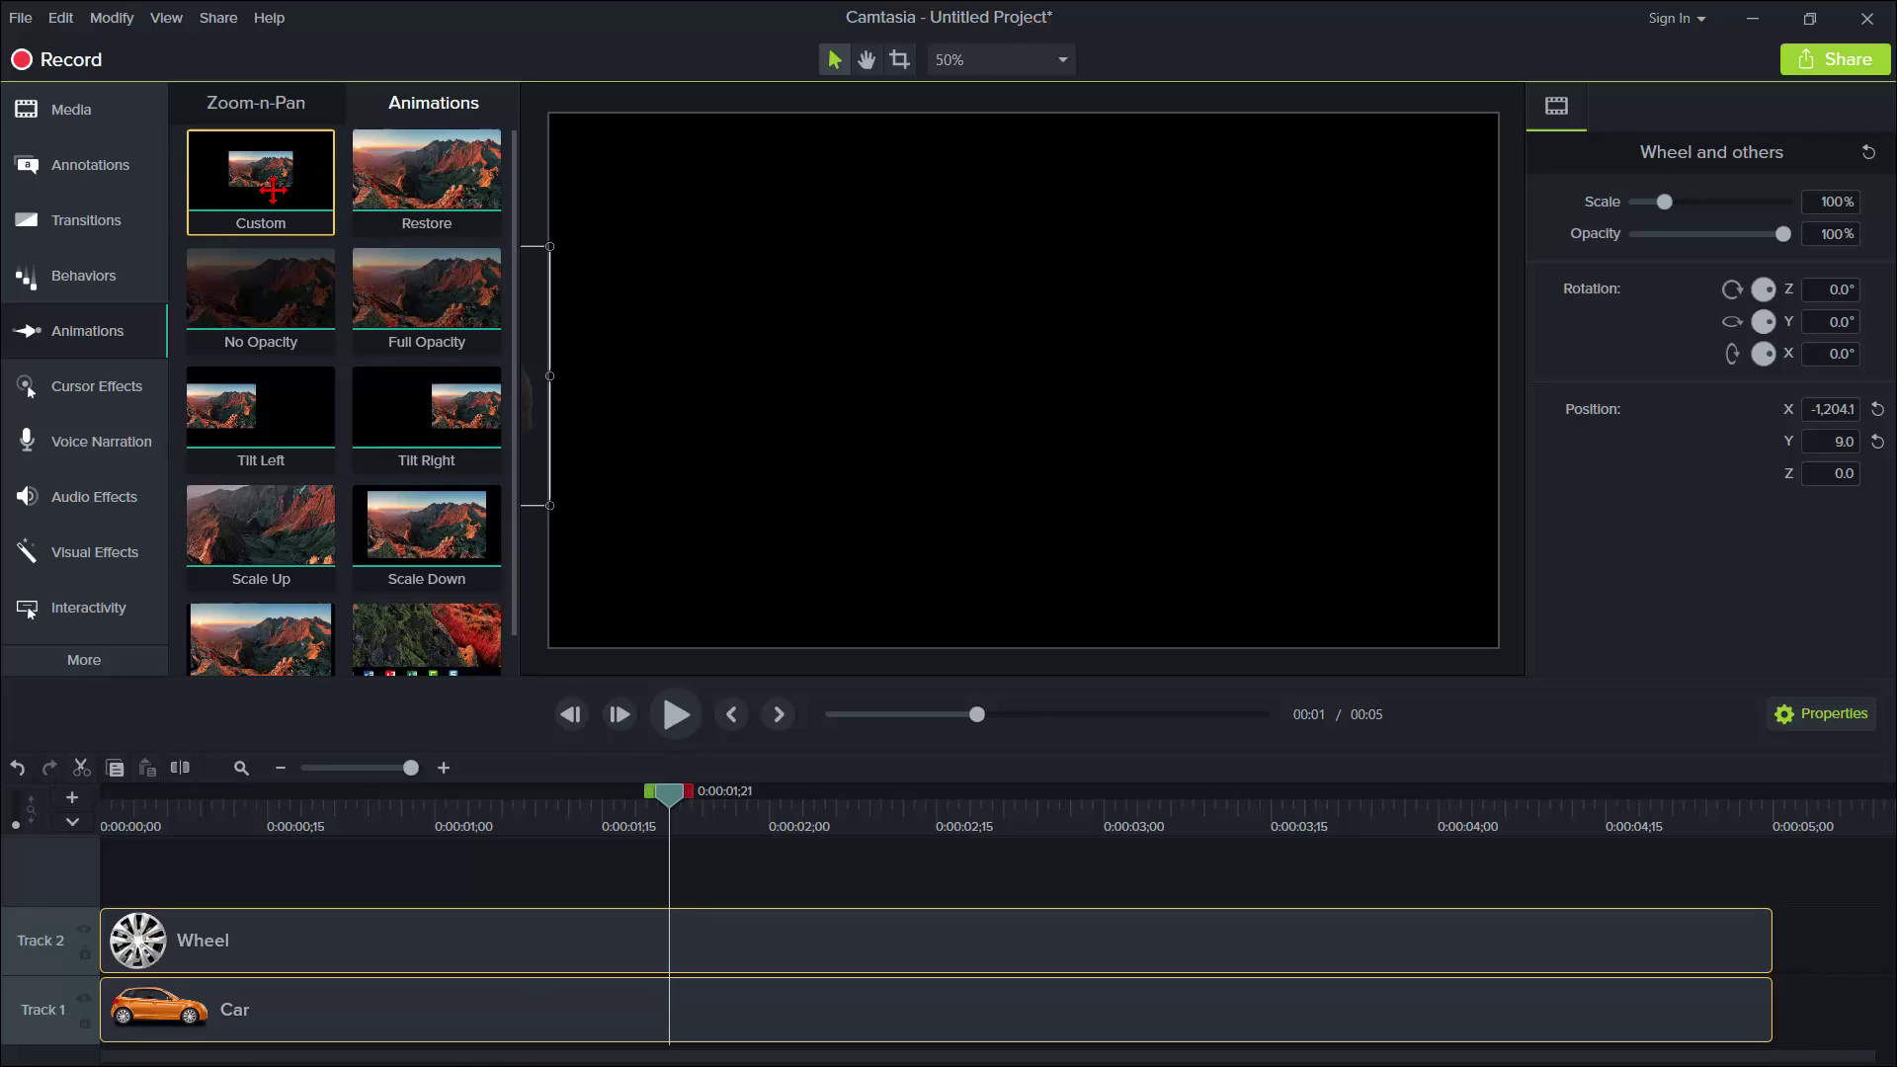
pyautogui.moveTo(272, 191); pyautogui.dragTo(676, 979)
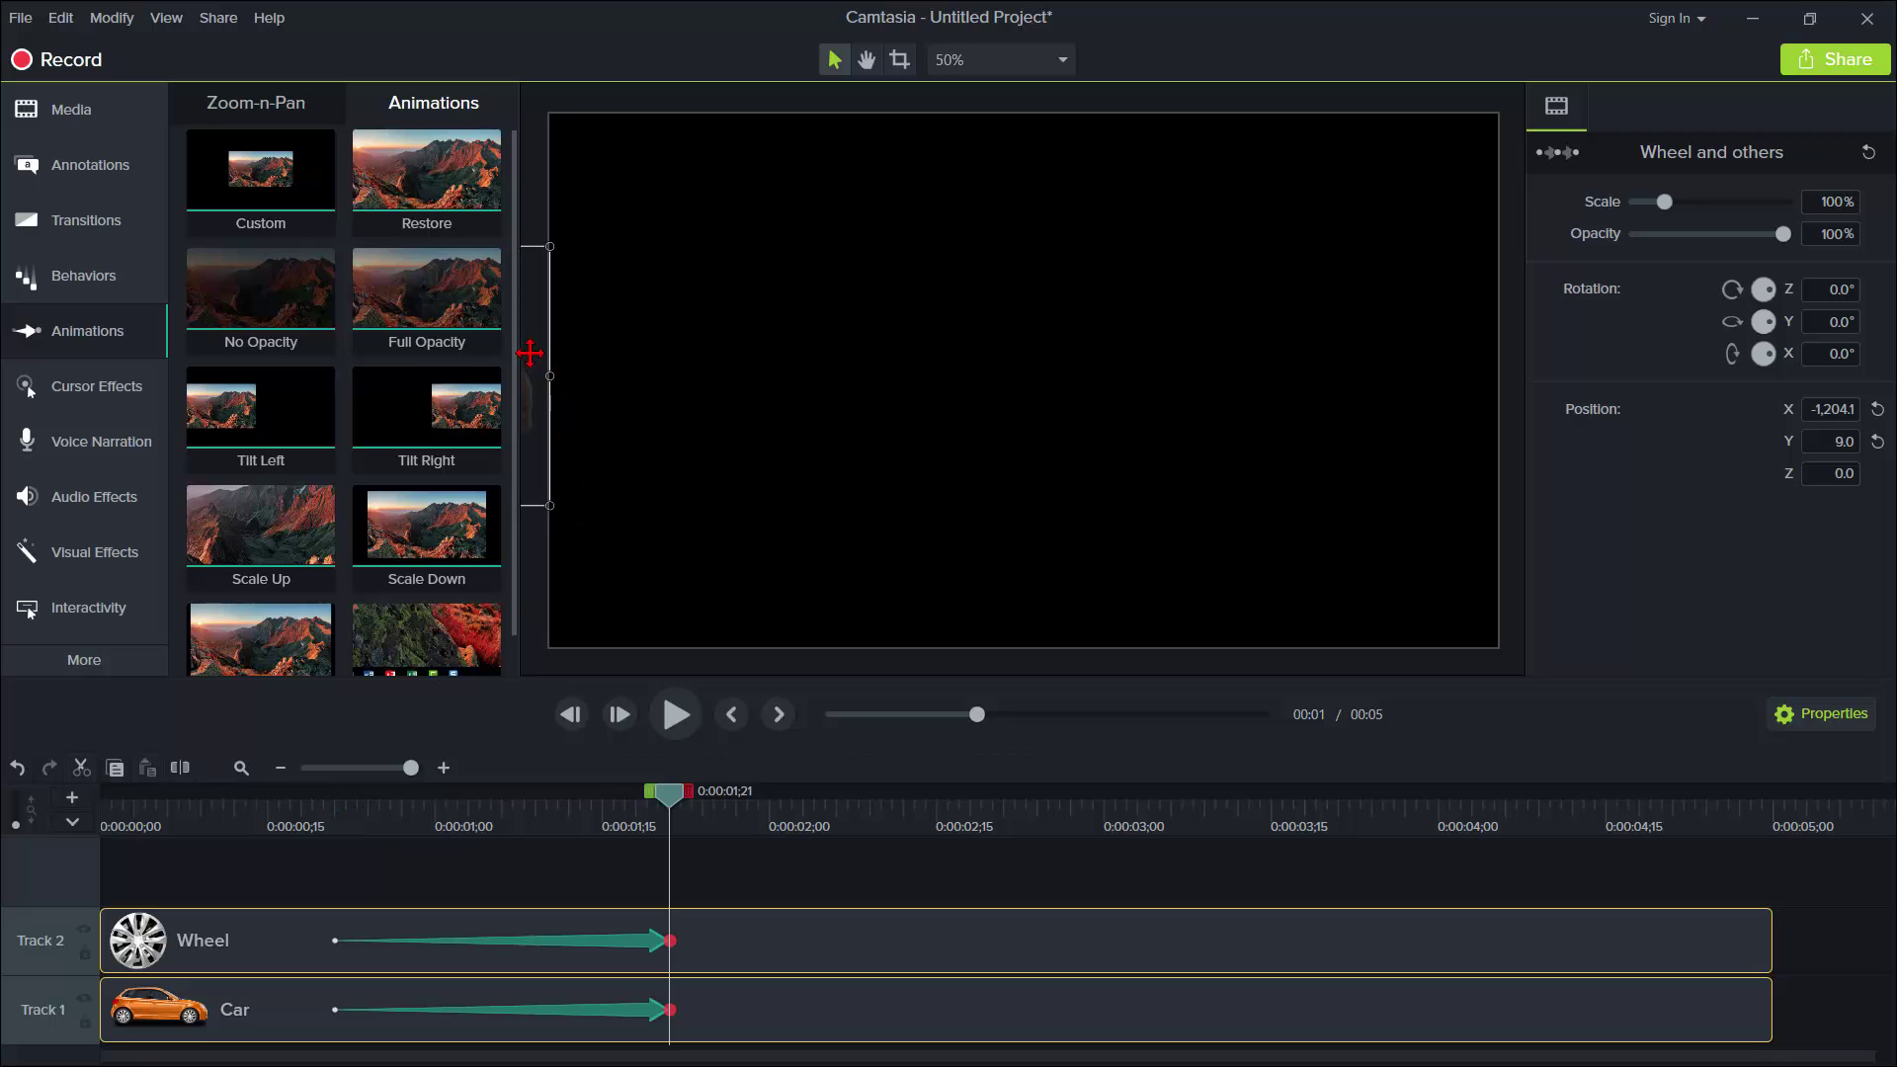
# Move the car and wheel's animation end position off the right edge to X 1,901.9
pyautogui.click(652, 951)
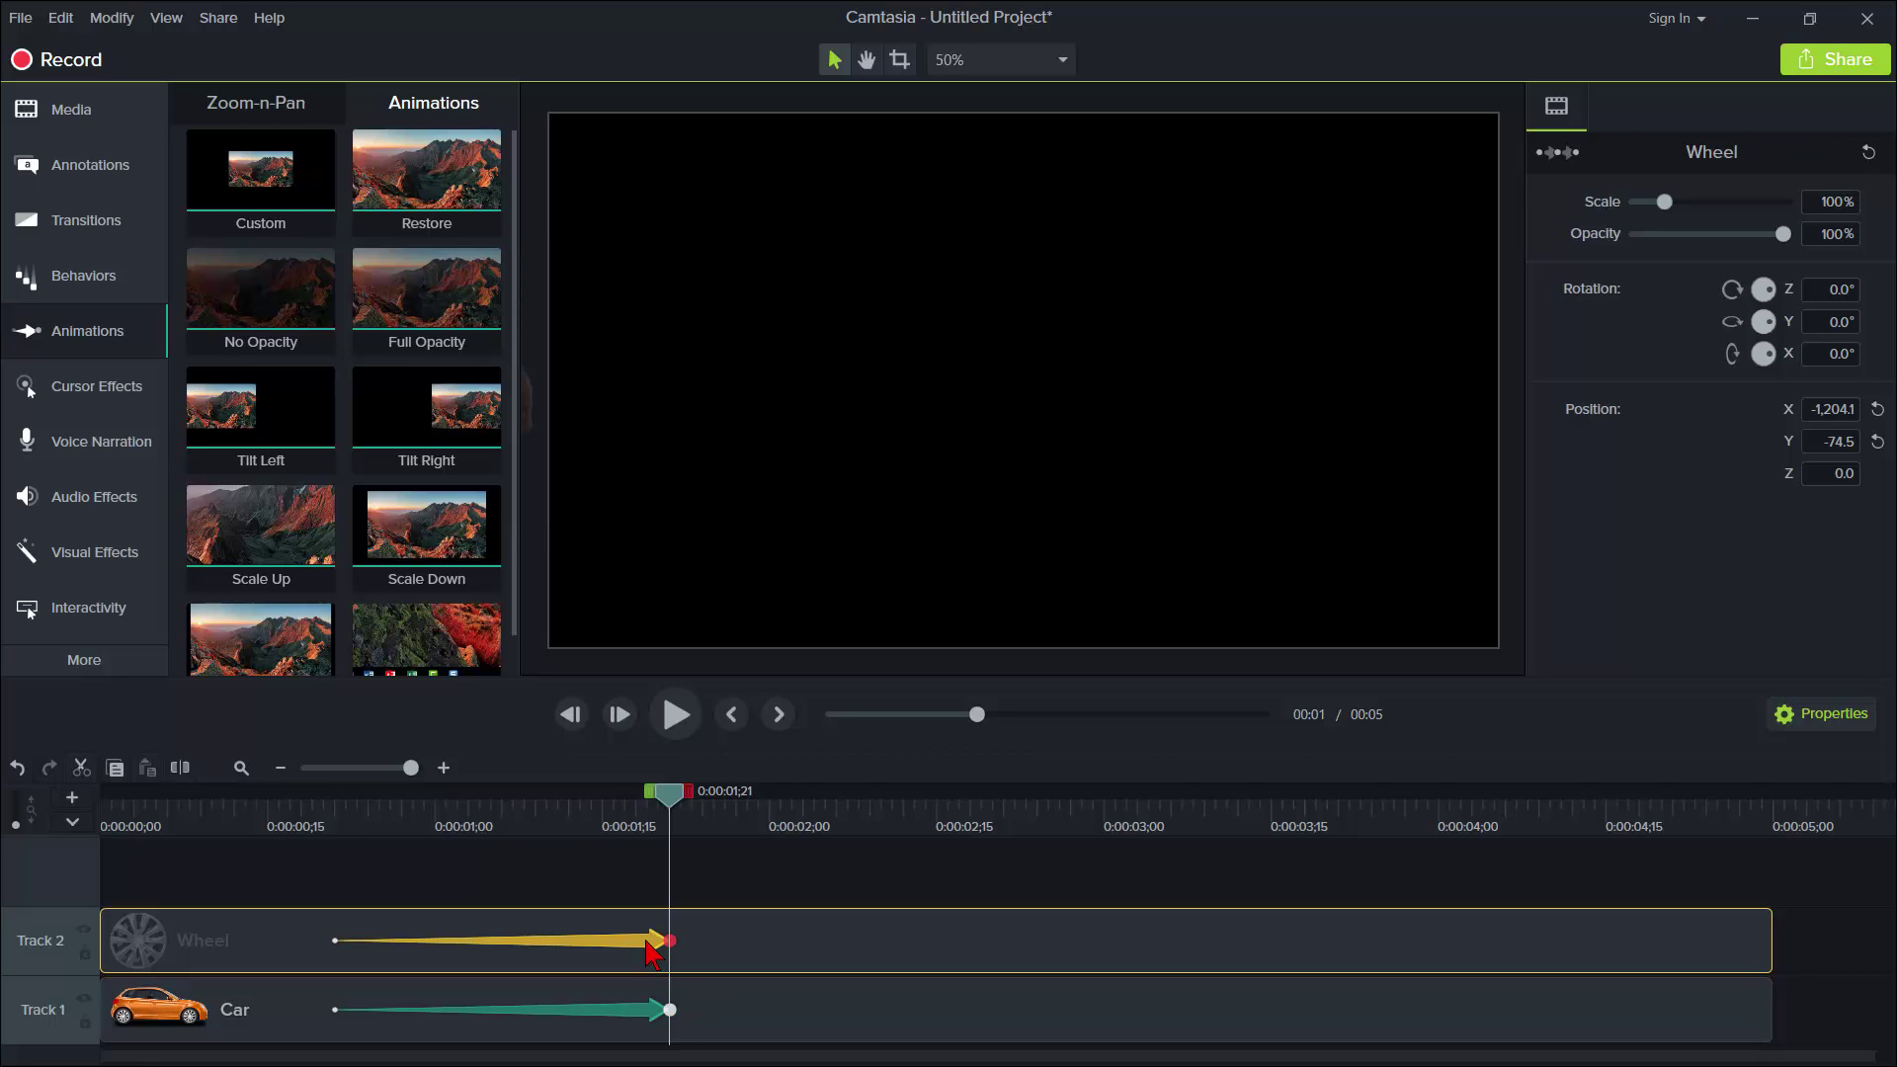
pyautogui.keyDown('ctrl'); pyautogui.click(640, 1010); pyautogui.keyUp('ctrl')
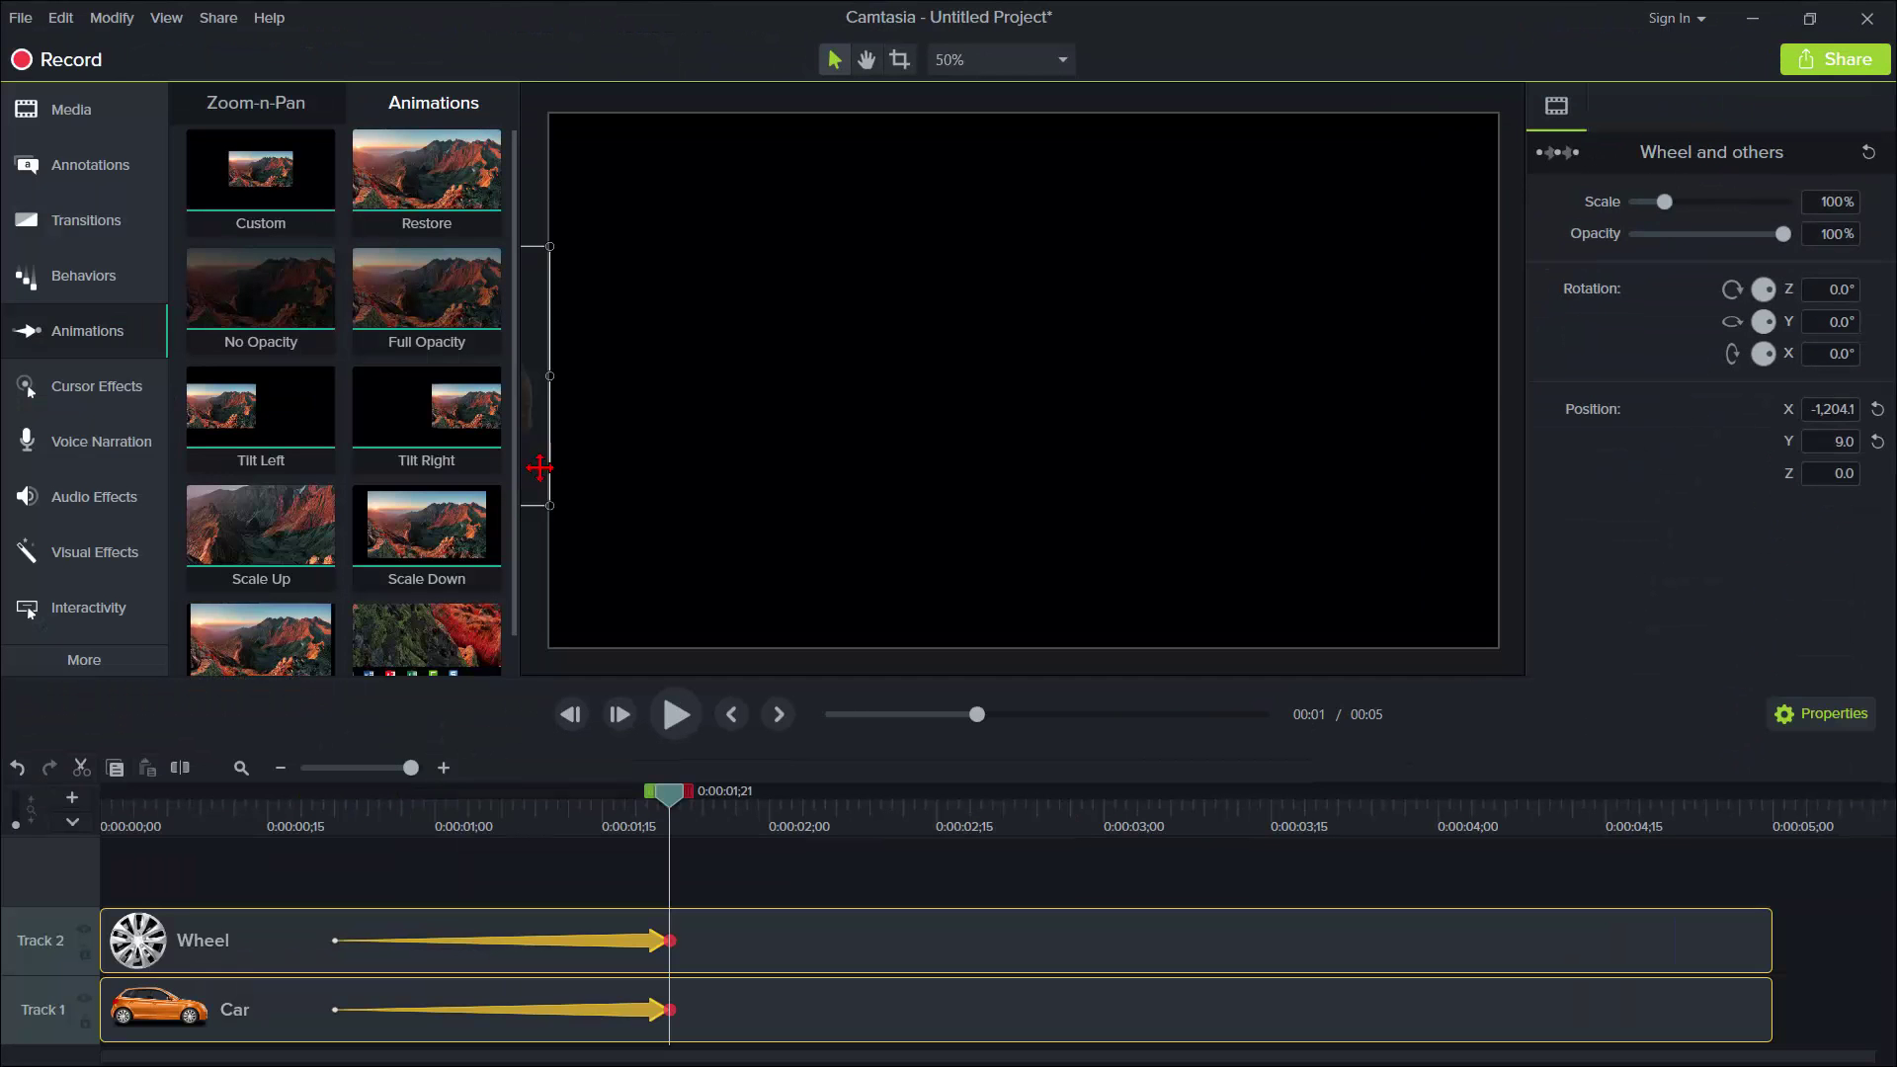
pyautogui.moveTo(538, 466); pyautogui.dragTo(1876, 472)
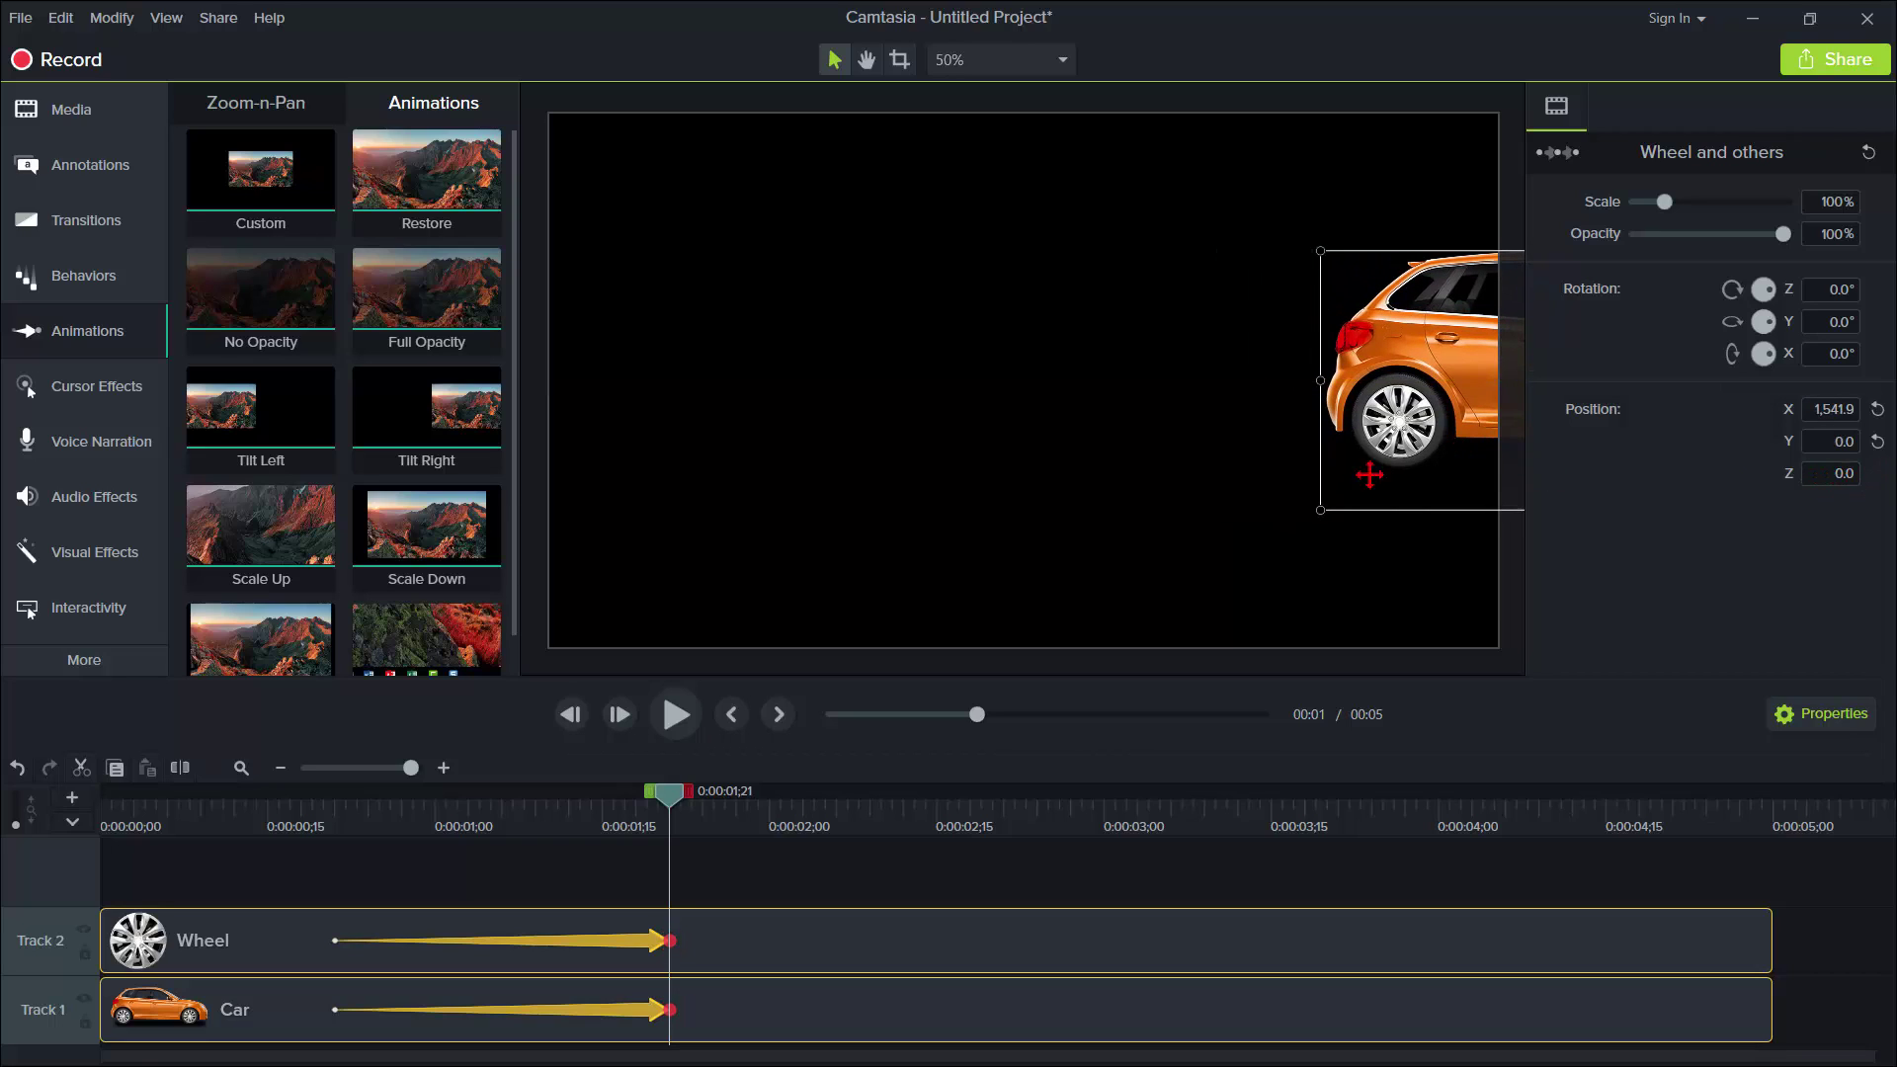
pyautogui.moveTo(1370, 475); pyautogui.dragTo(1556, 484)
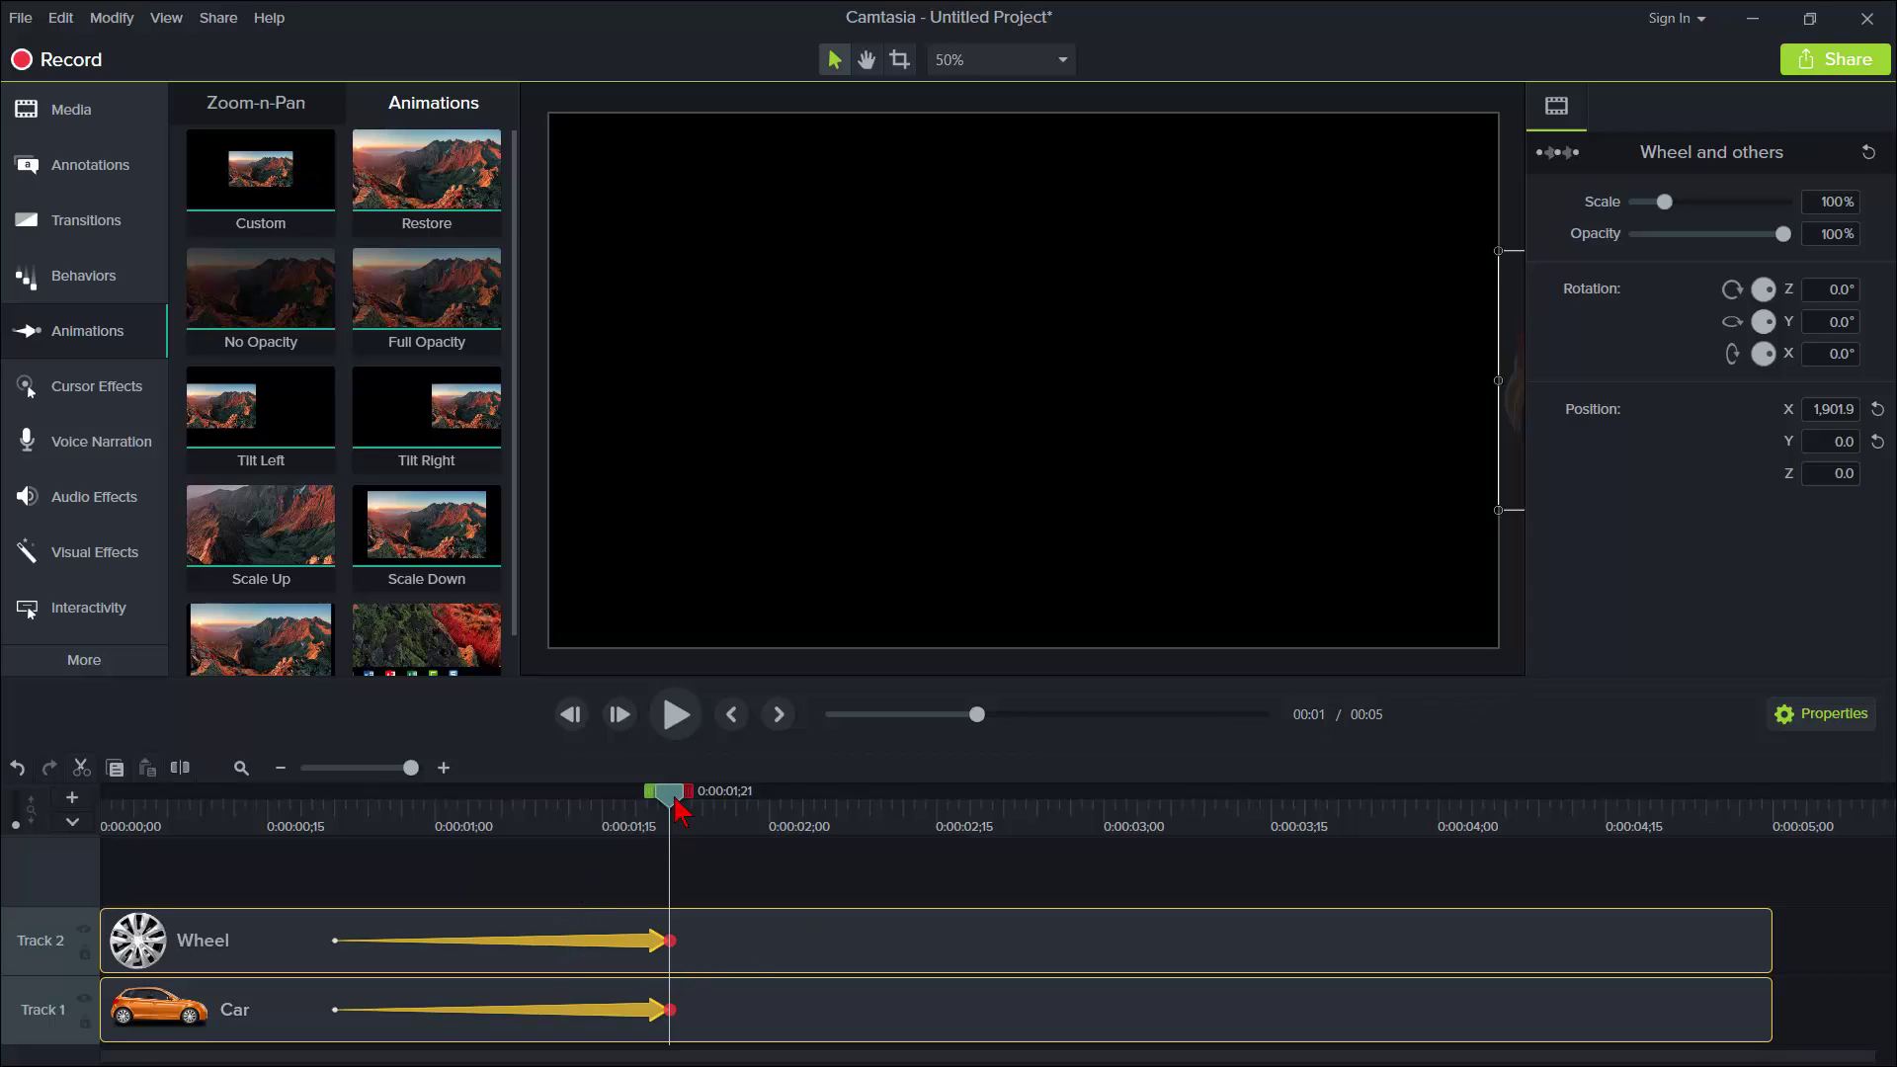
# Rewind and preview the drive, then pause and select the car's animation
pyautogui.moveTo(680, 809); pyautogui.dragTo(332, 848)
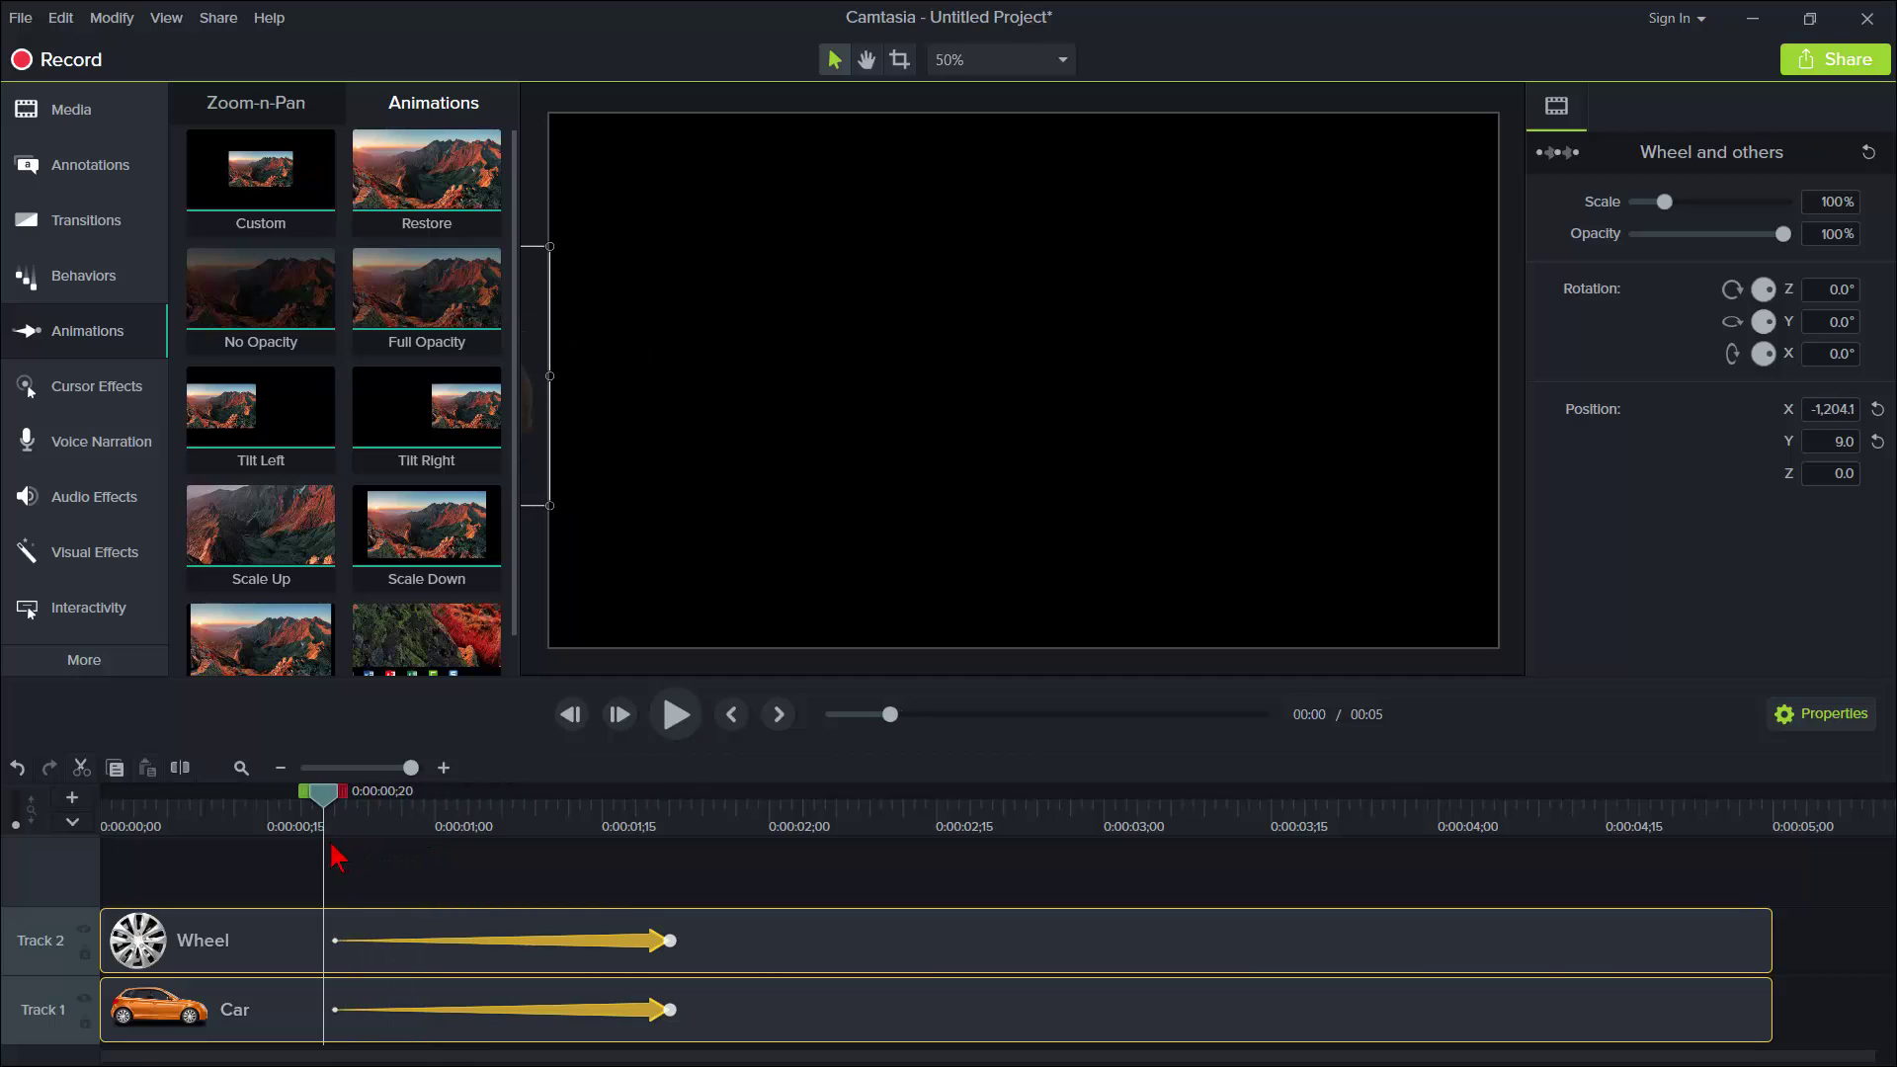
pyautogui.click(675, 739)
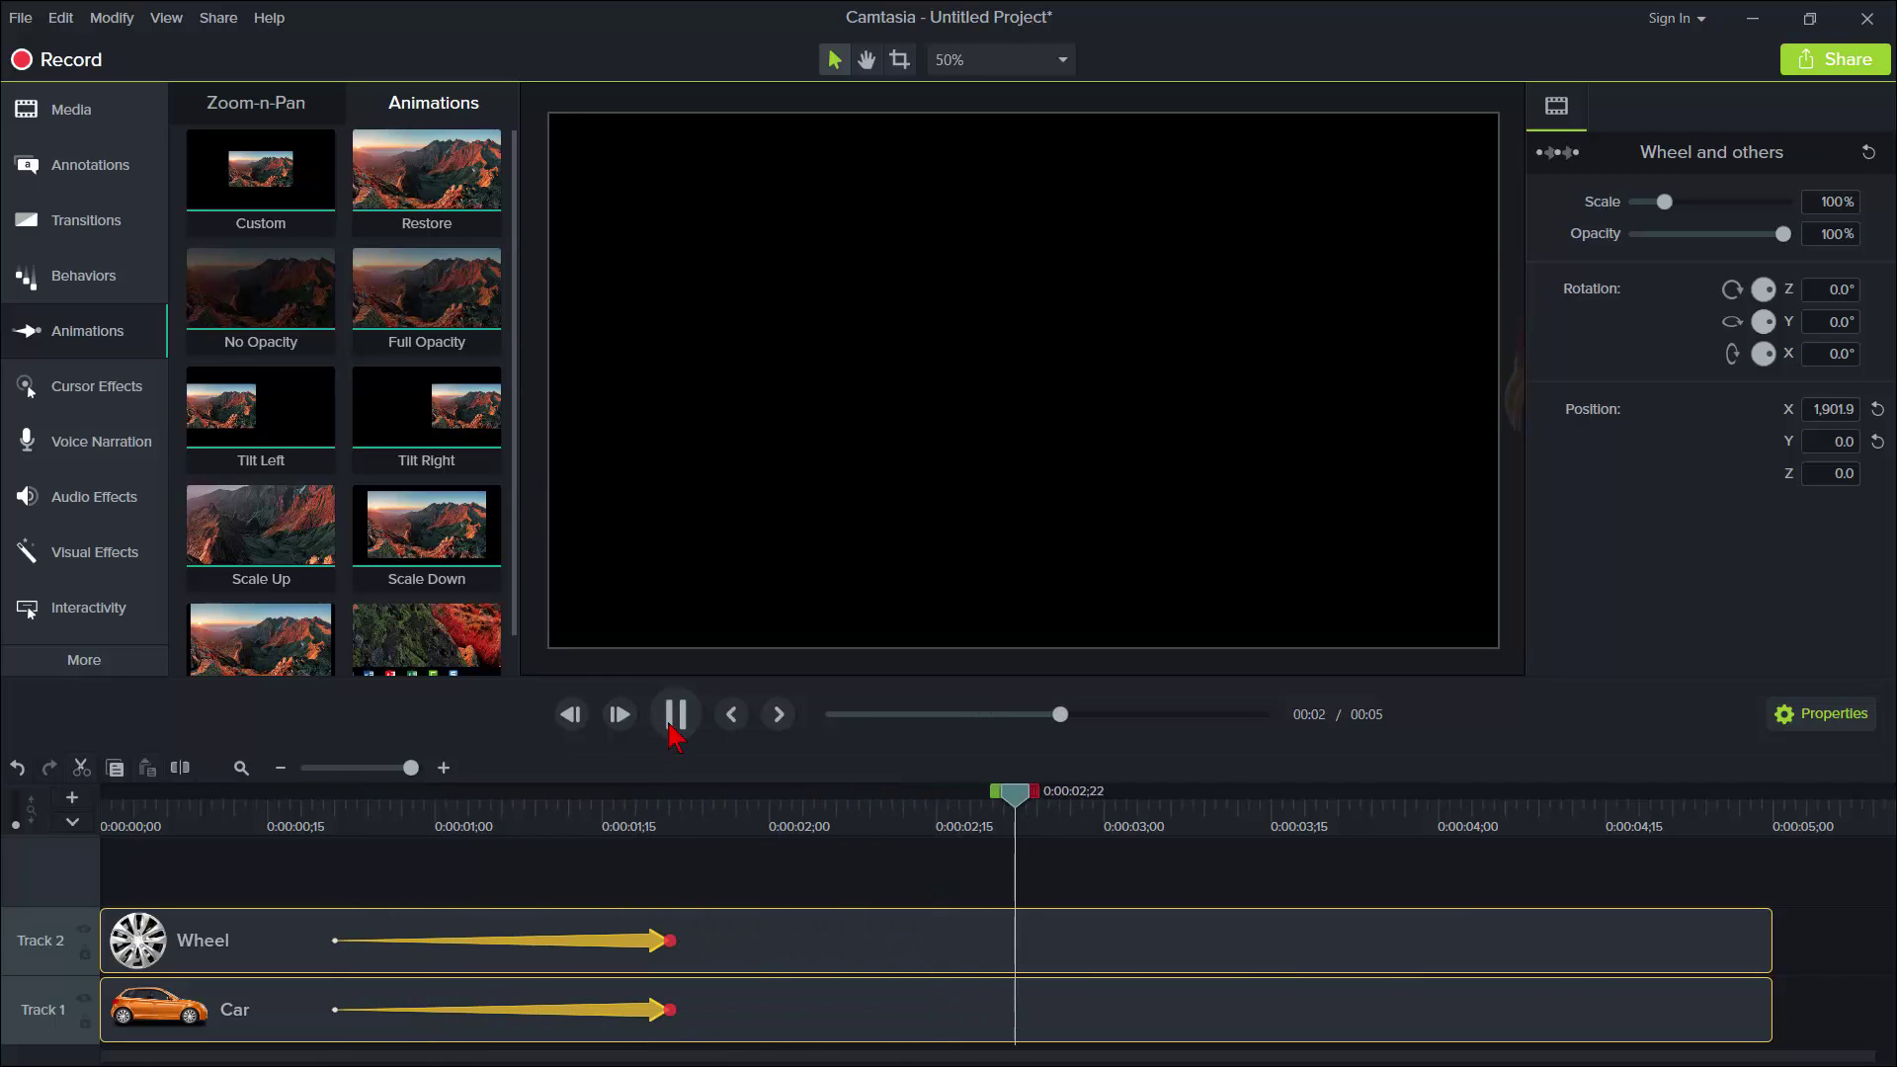
pyautogui.press('space')
pyautogui.click(473, 1006)
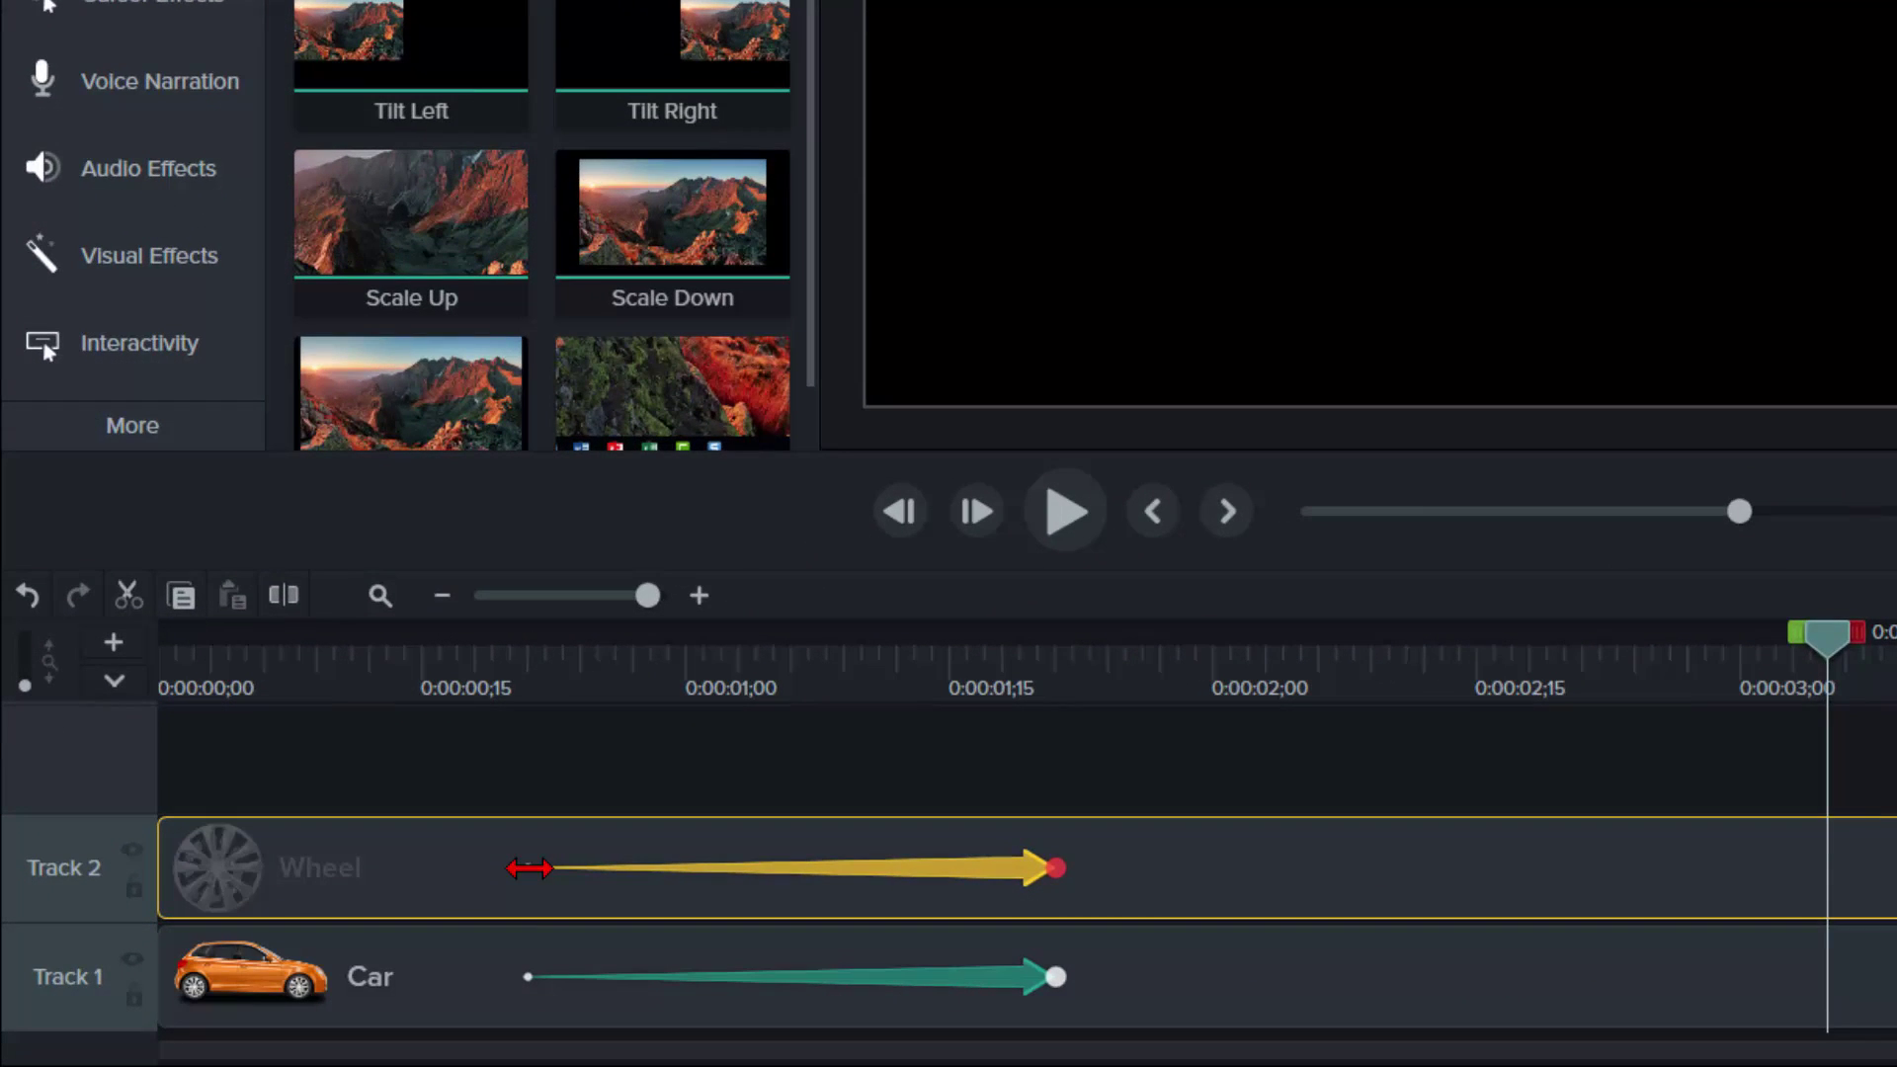
# Move the start of both the Wheel and Car animations to the clip beginning
pyautogui.moveTo(529, 868); pyautogui.dragTo(87, 862)
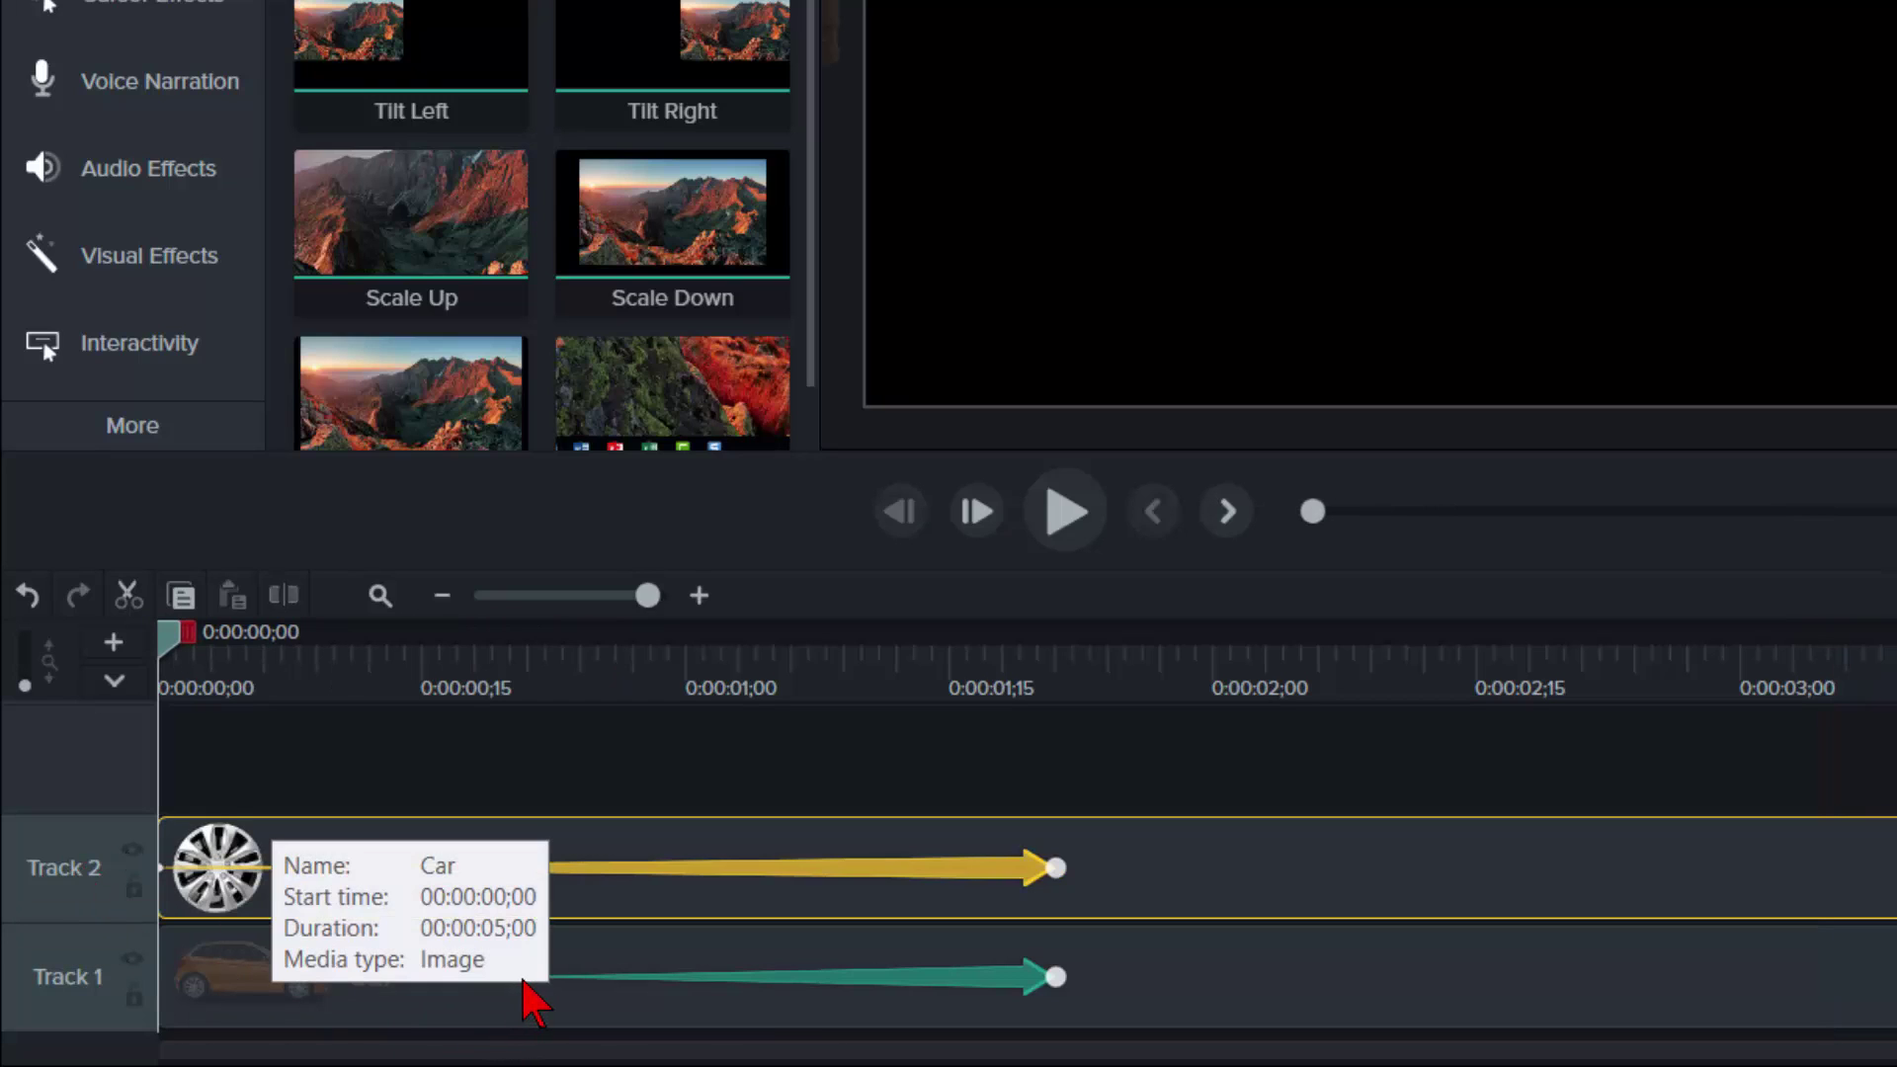
pyautogui.click(551, 999)
pyautogui.moveTo(509, 983); pyautogui.dragTo(44, 998)
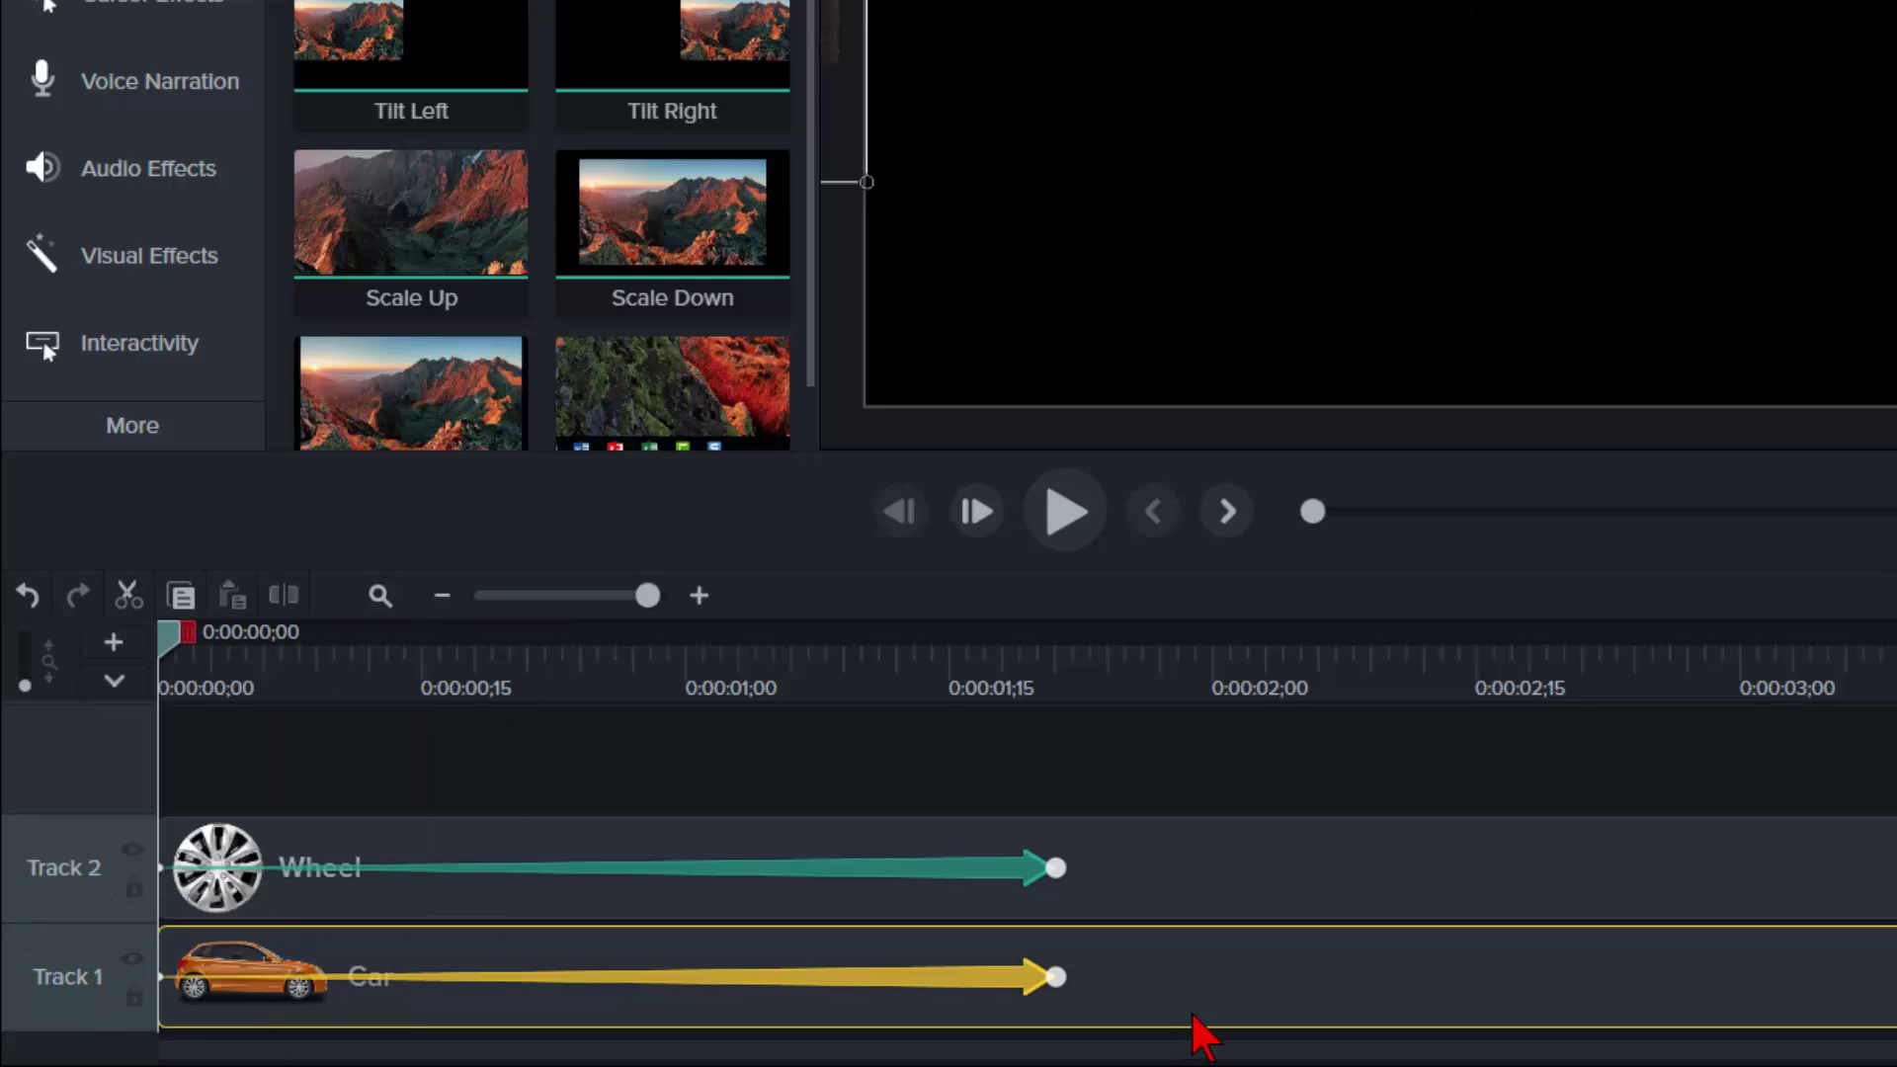
# Extend both animations to end at about 0:00:03;17 and return the playhead to the start
pyautogui.click(1056, 868)
pyautogui.moveTo(1055, 867); pyautogui.dragTo(1579, 868)
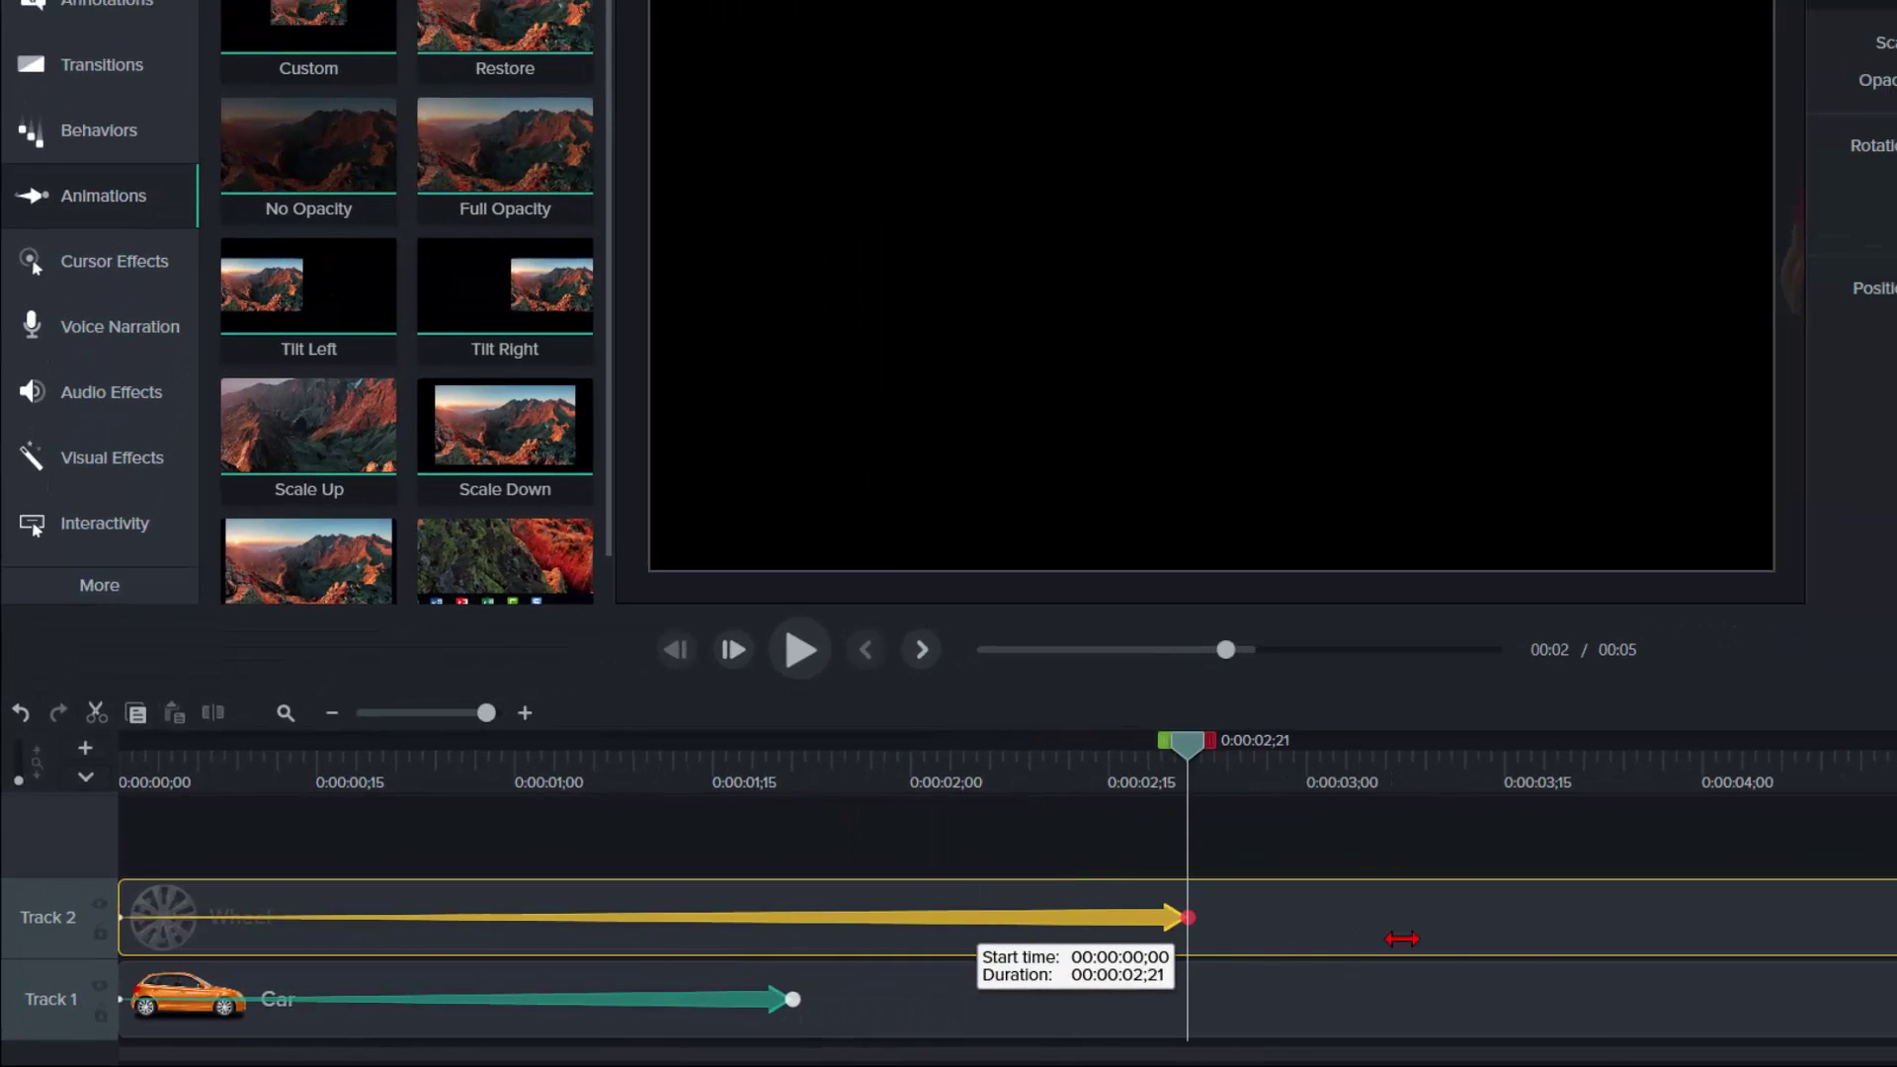
pyautogui.moveTo(1402, 939); pyautogui.dragTo(1537, 929)
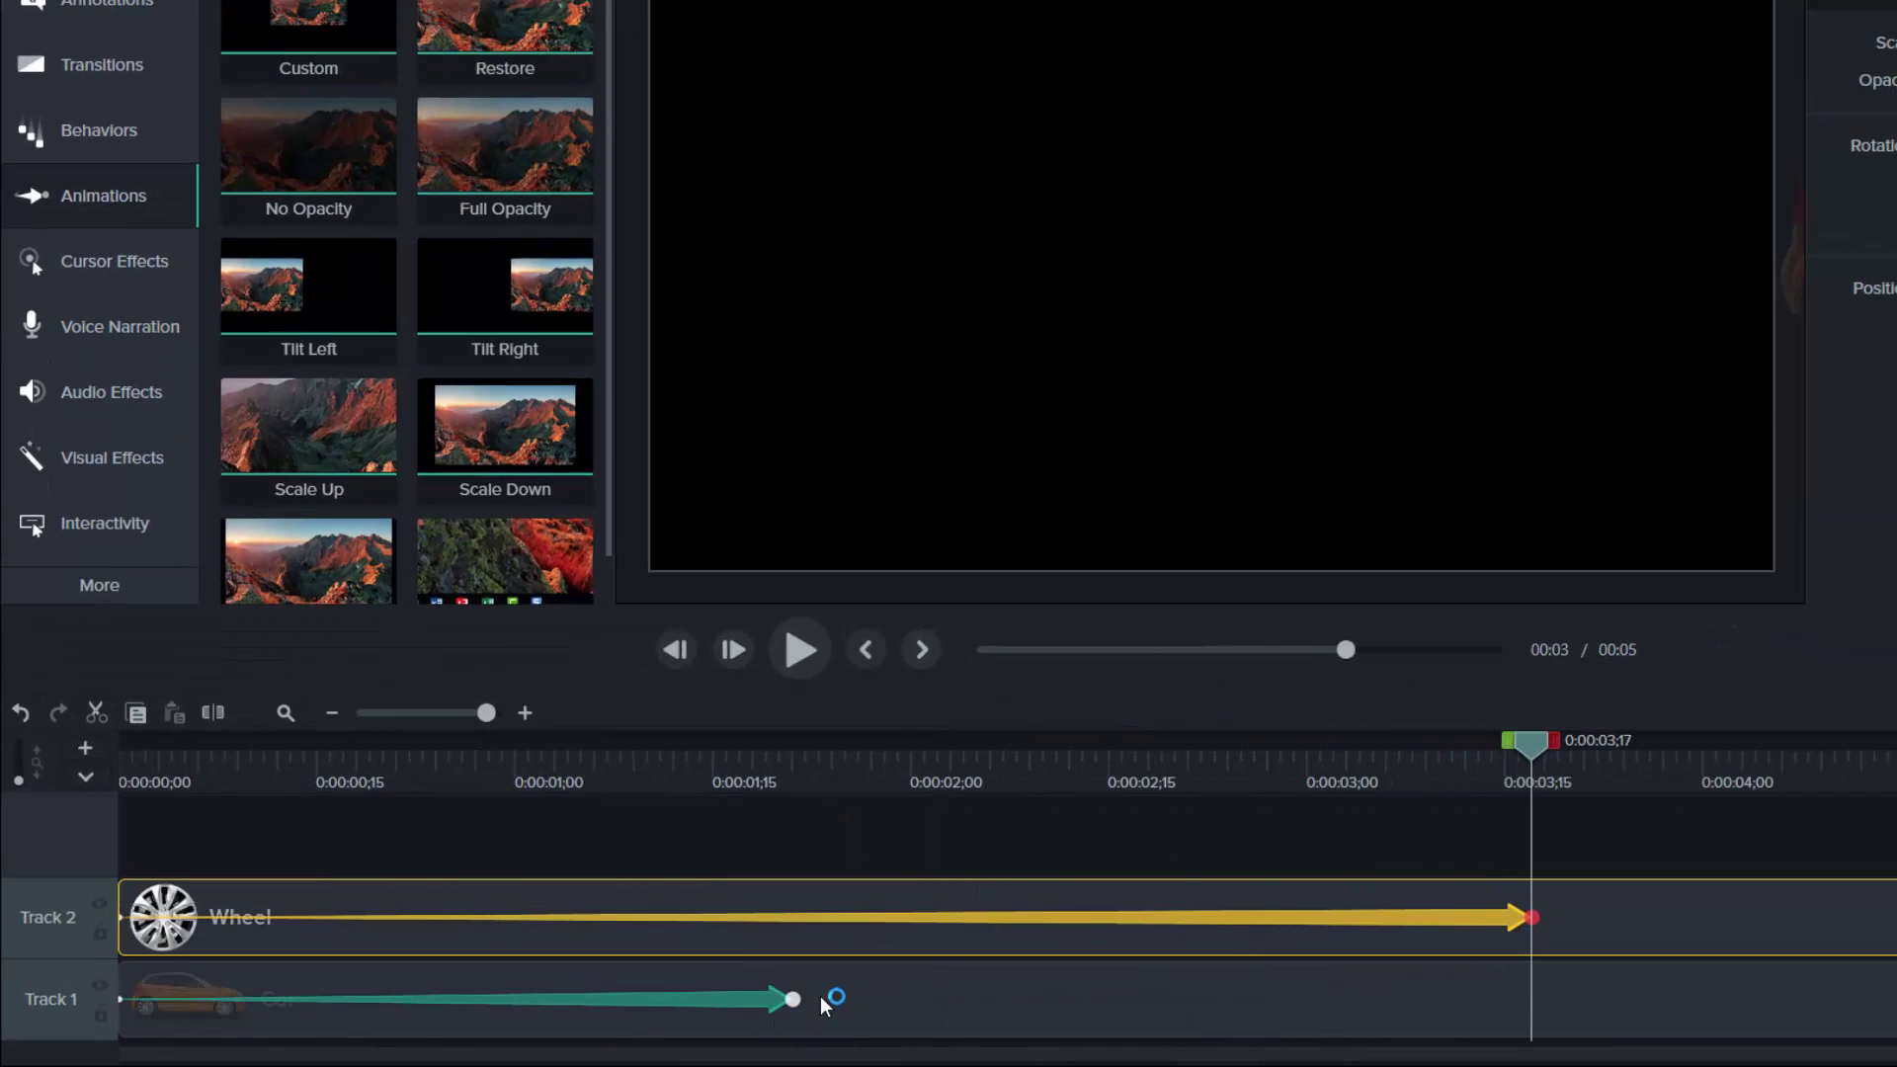
pyautogui.moveTo(796, 998); pyautogui.dragTo(1533, 1047)
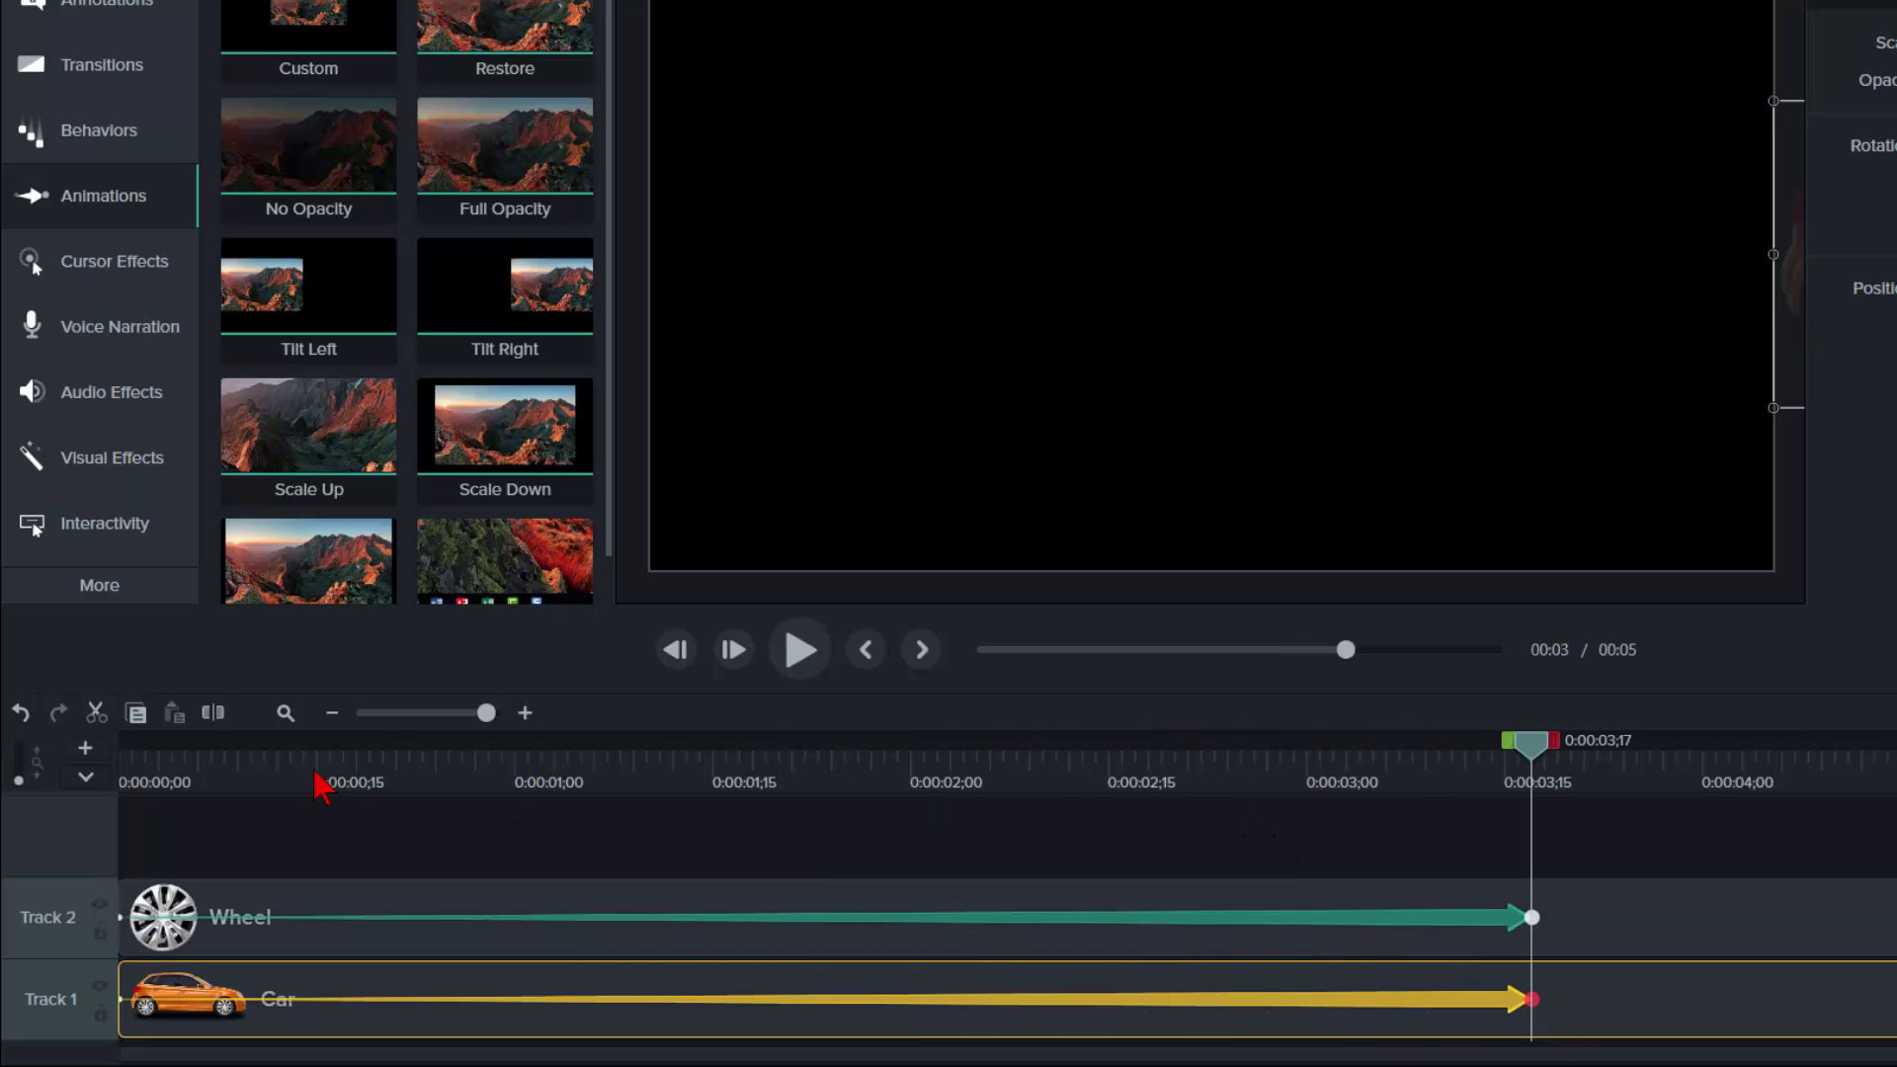
pyautogui.click(280, 785)
pyautogui.moveTo(279, 786); pyautogui.dragTo(42, 774)
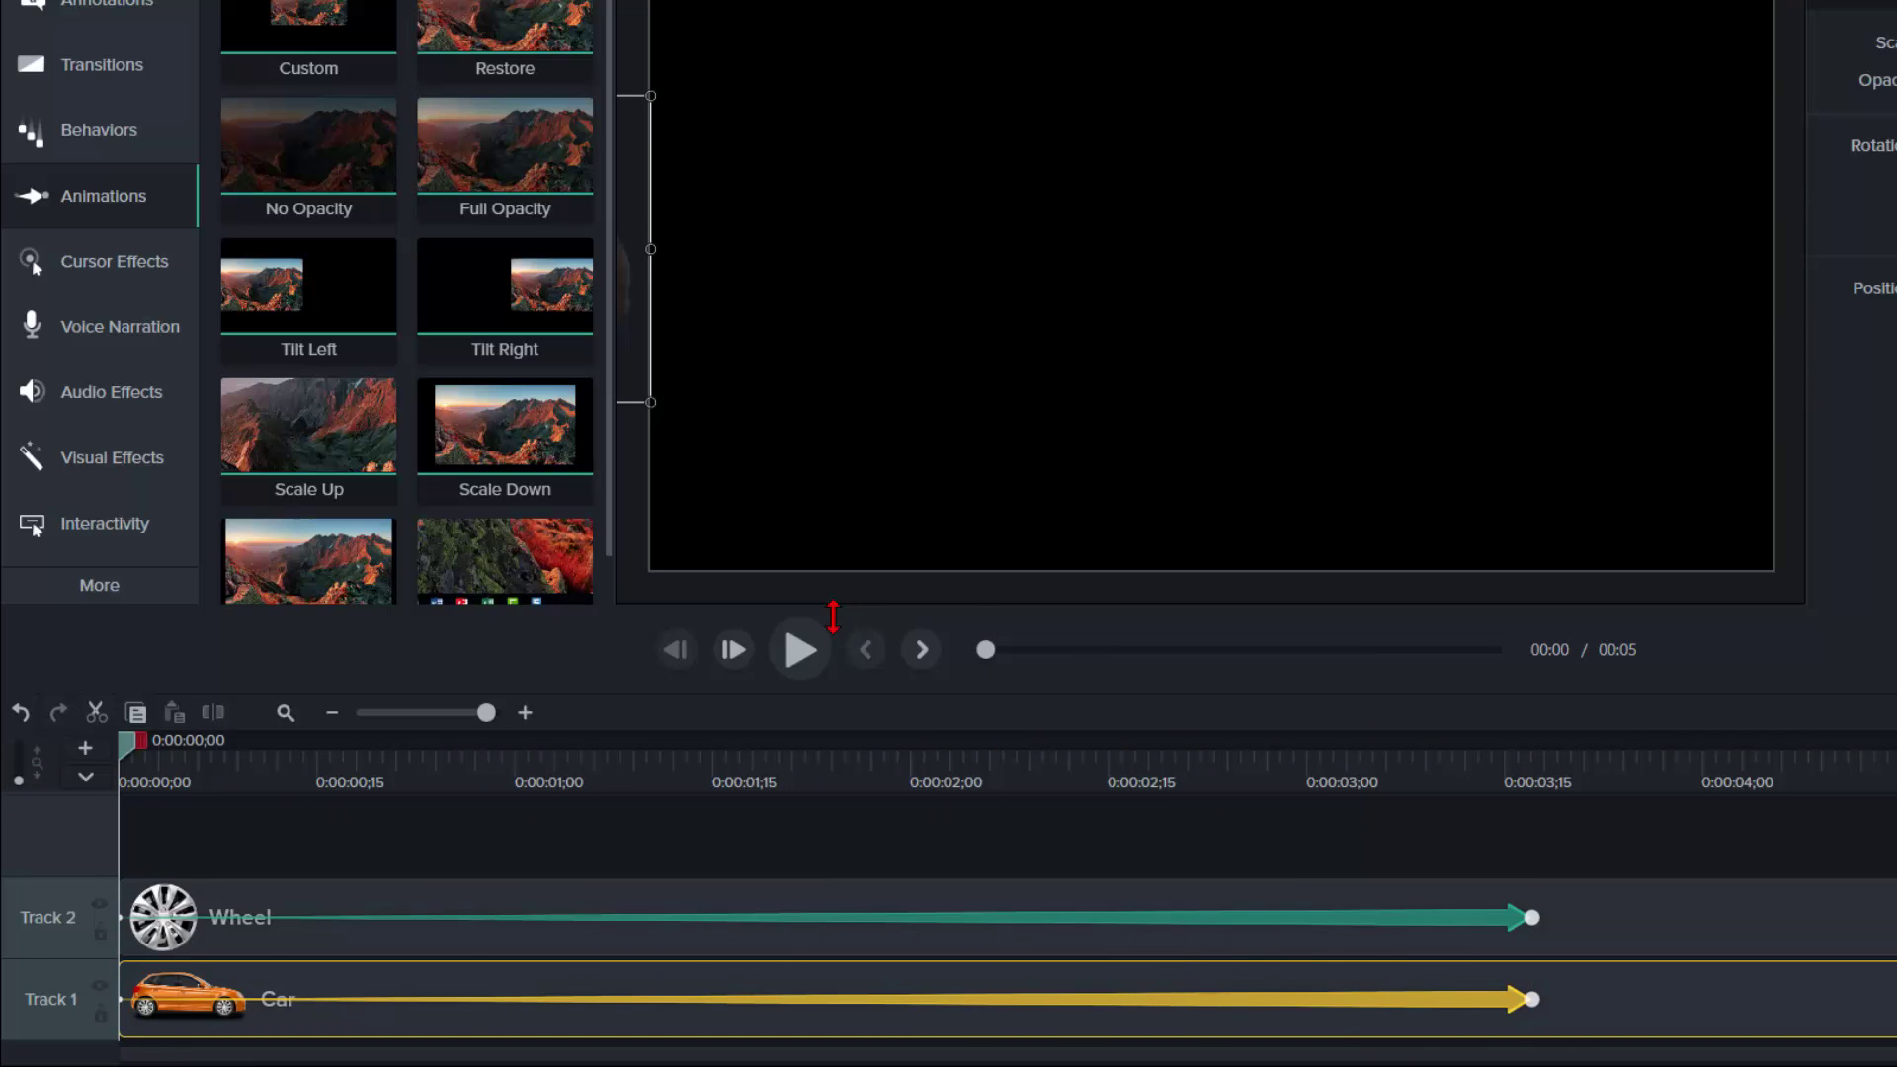
# Preview the drive, scrub back to mid-drive around 0:00:01;20, and select the Wheel clip
pyautogui.click(808, 647)
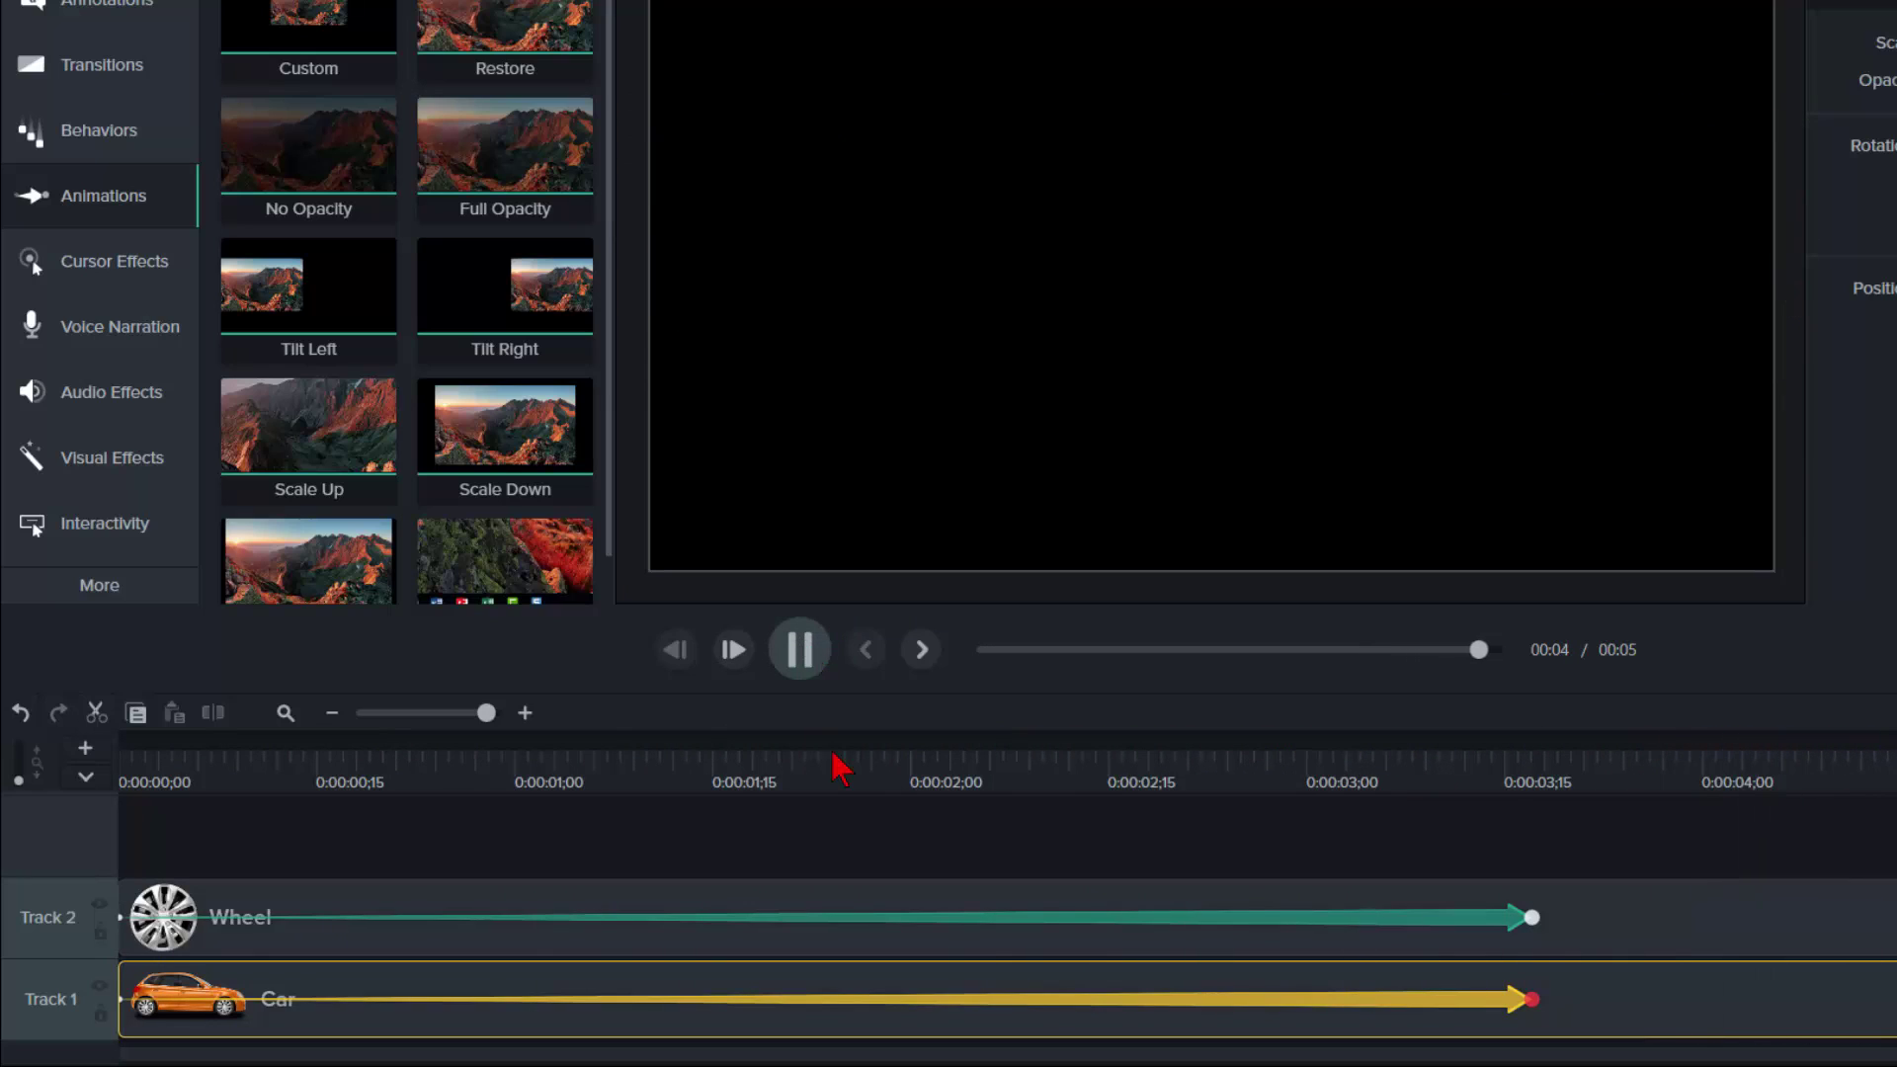
pyautogui.click(1882, 914)
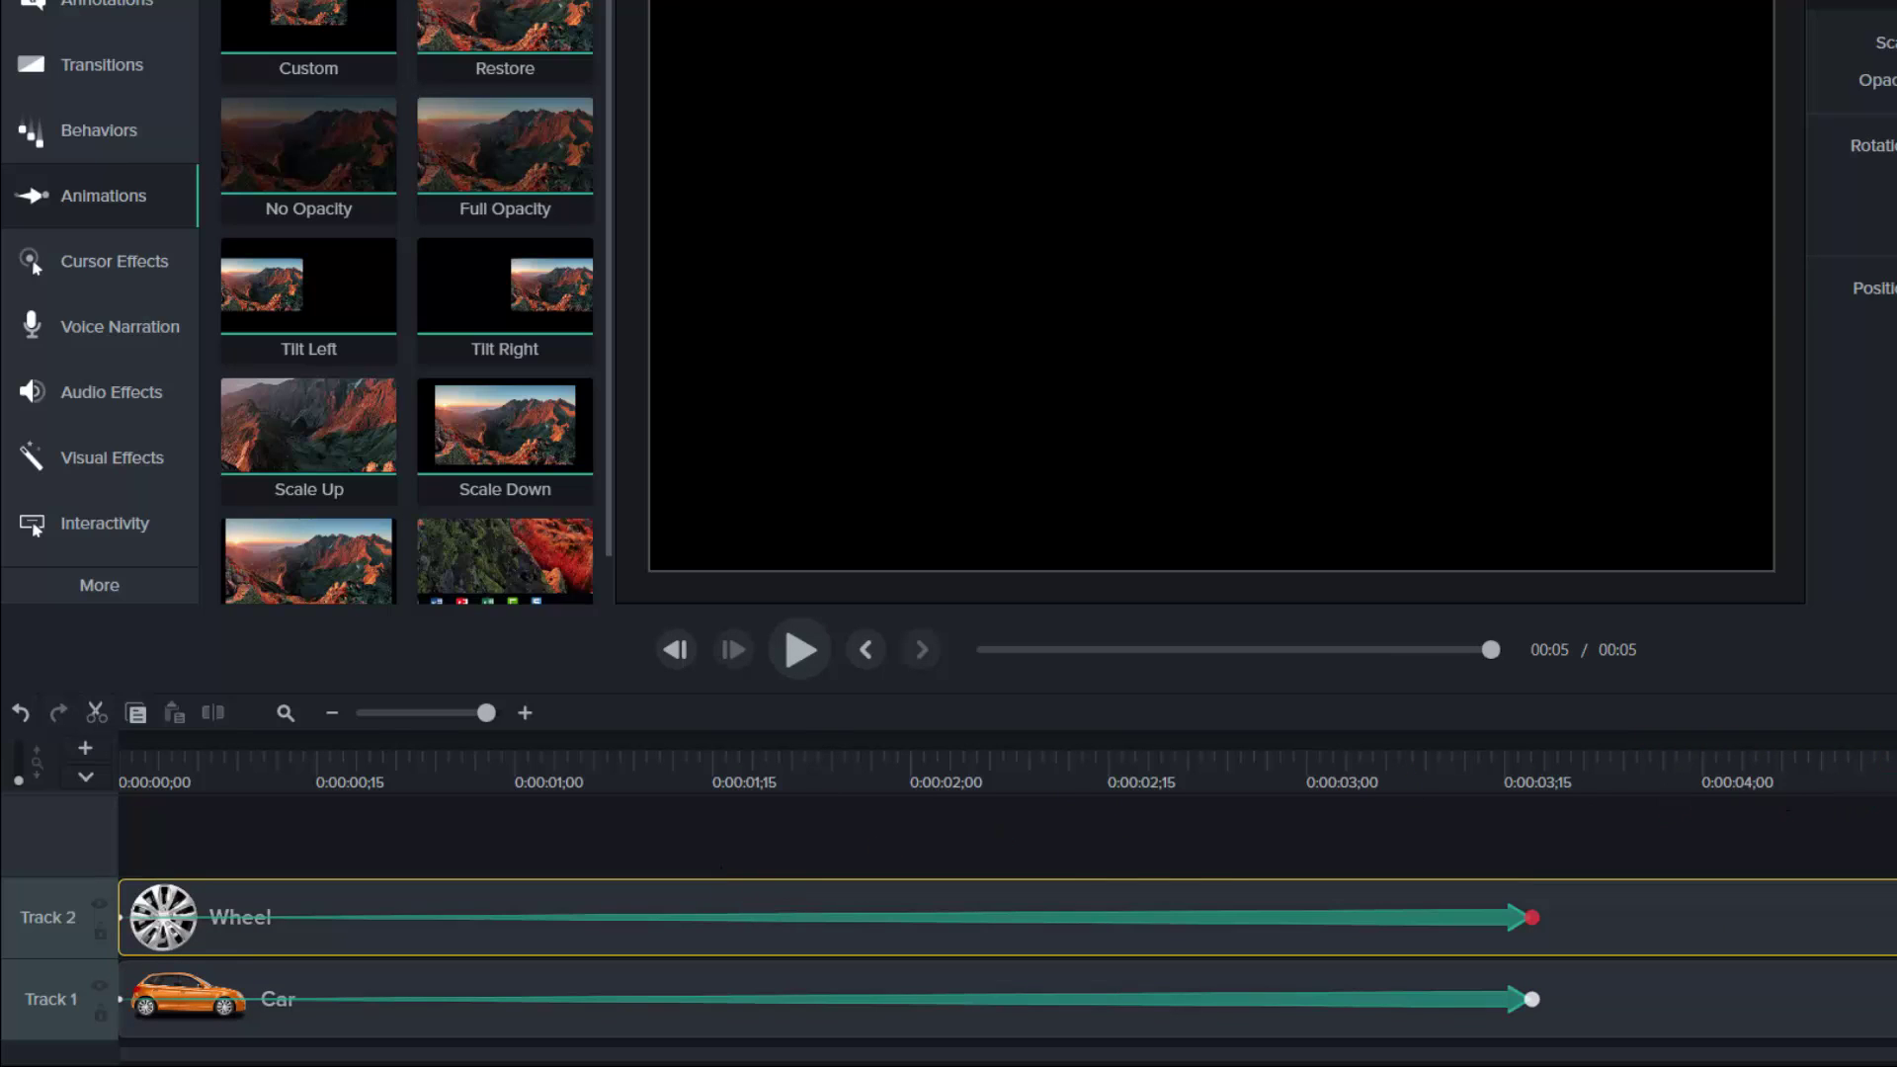
pyautogui.moveTo(1868, 765); pyautogui.dragTo(778, 786)
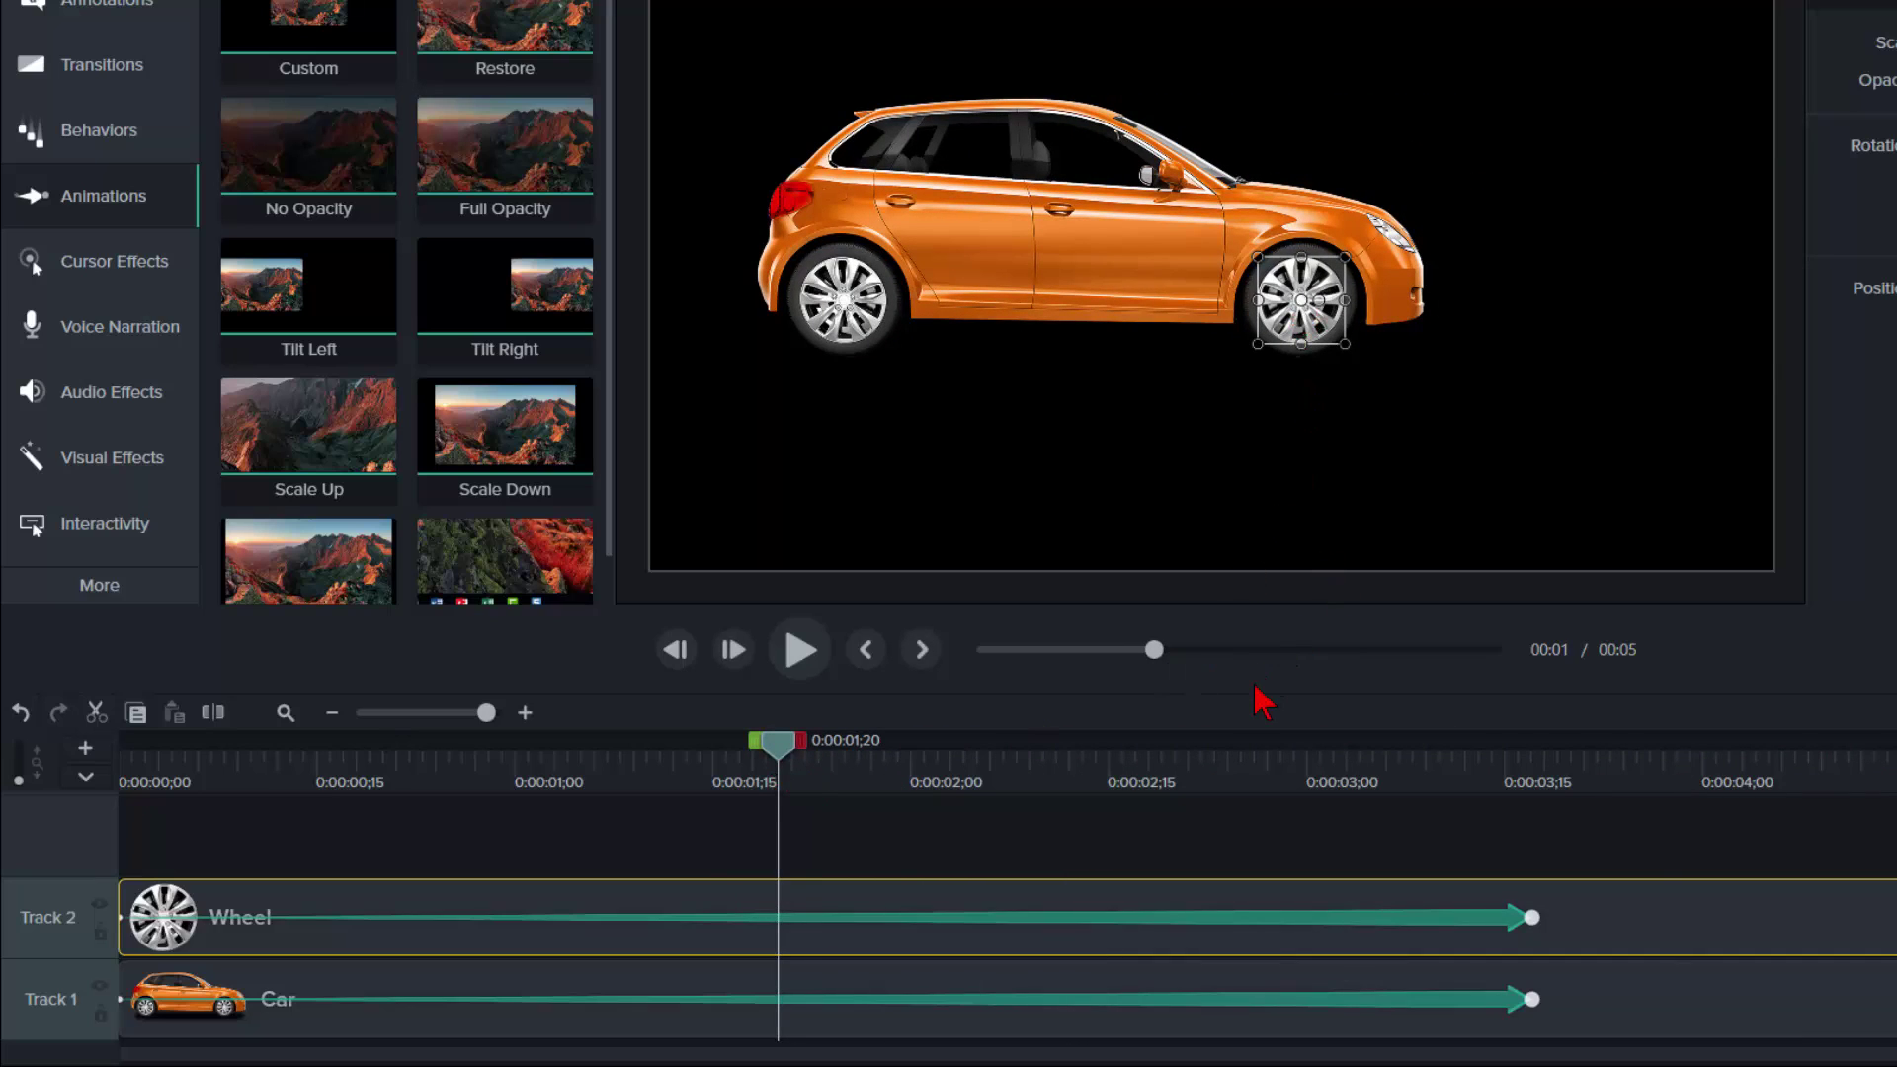
pyautogui.click(1226, 498)
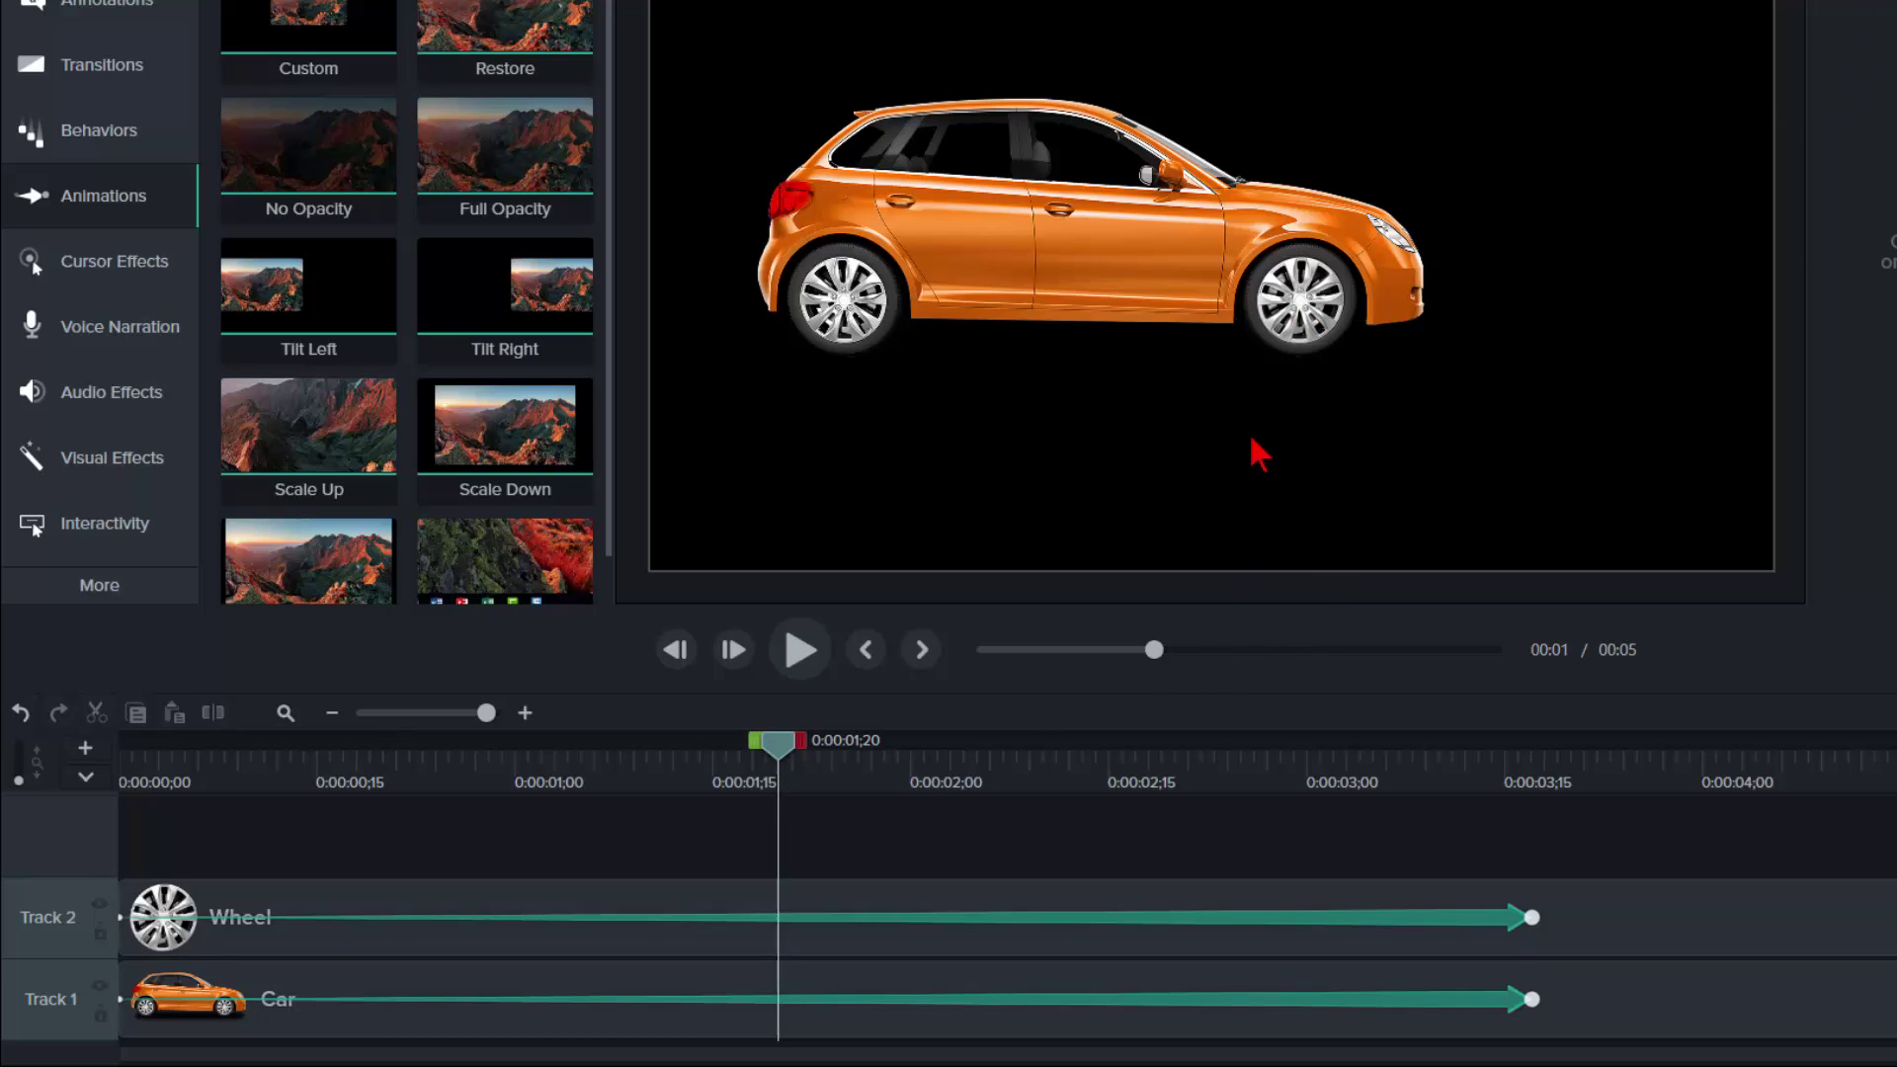
pyautogui.click(1025, 916)
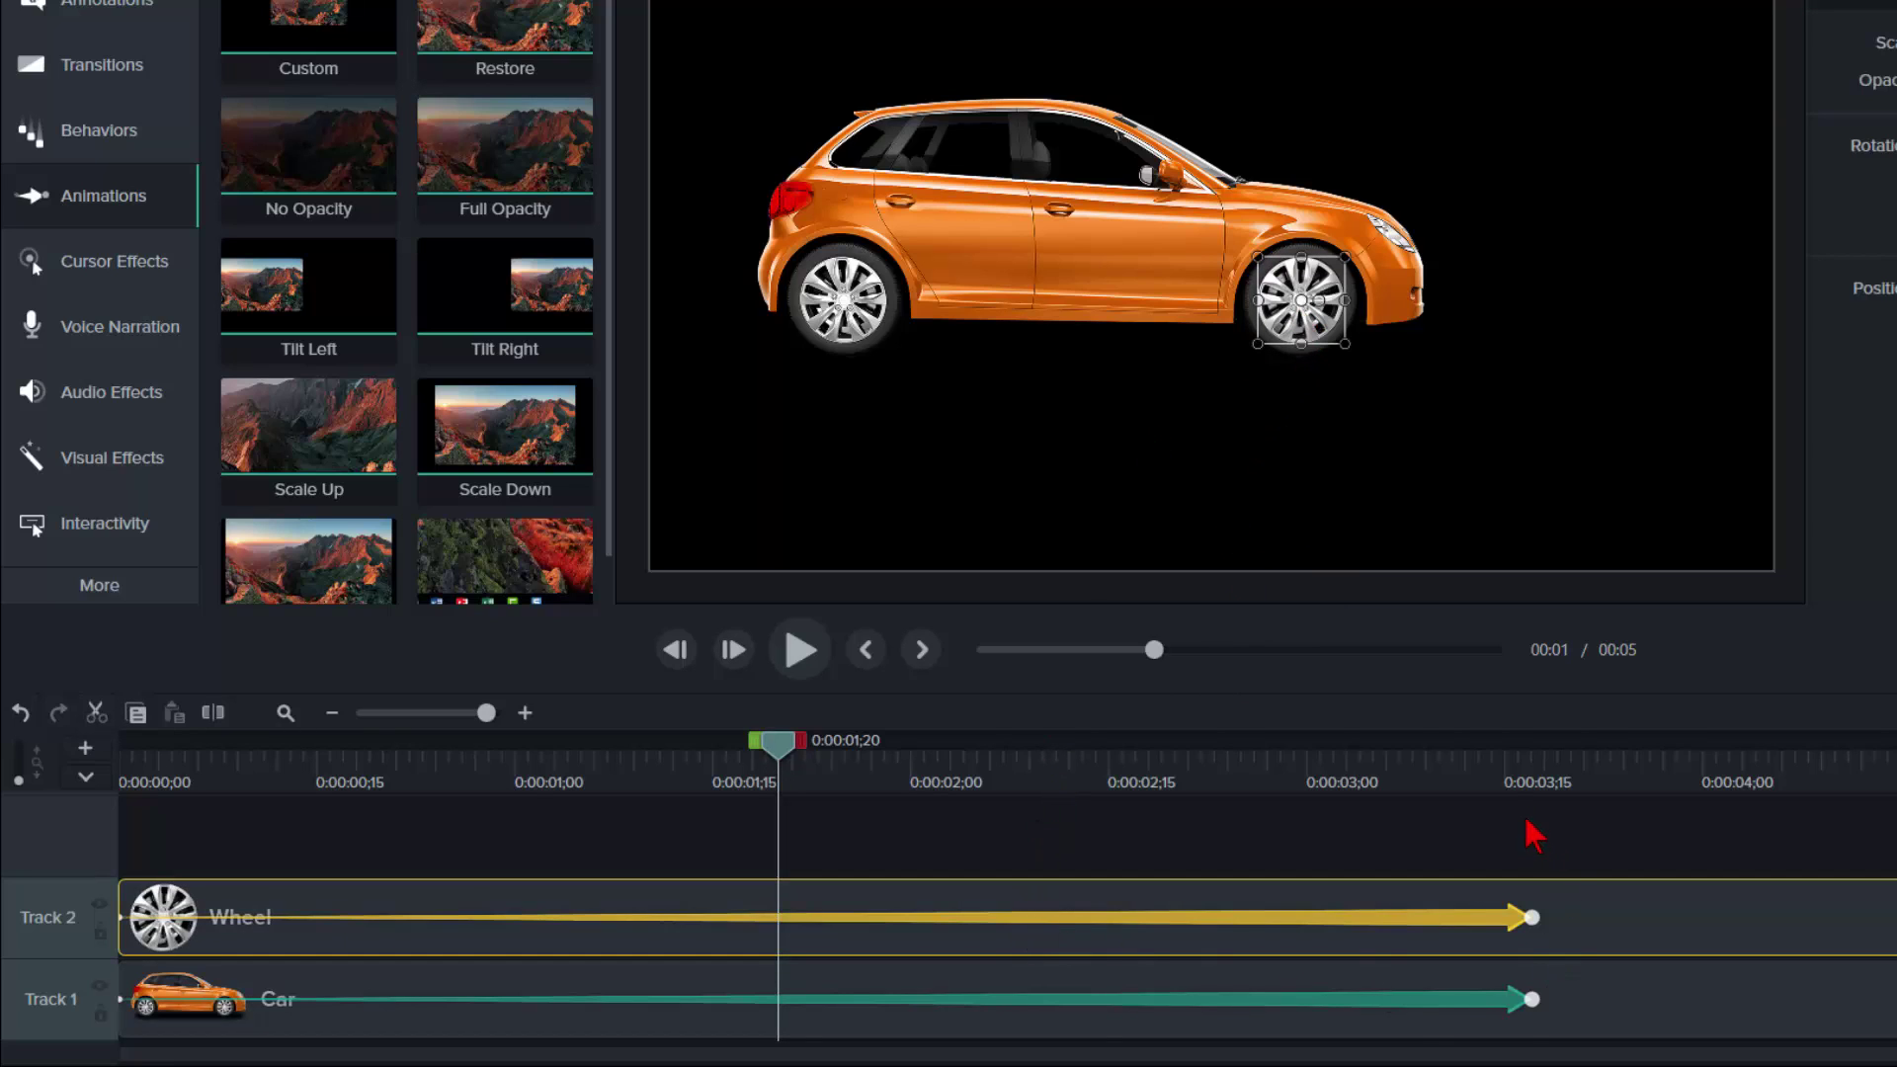
# At the wheel animation's end point, 0:00:03;17, set the wheel's Z rotation to -254.1°
pyautogui.click(1527, 782)
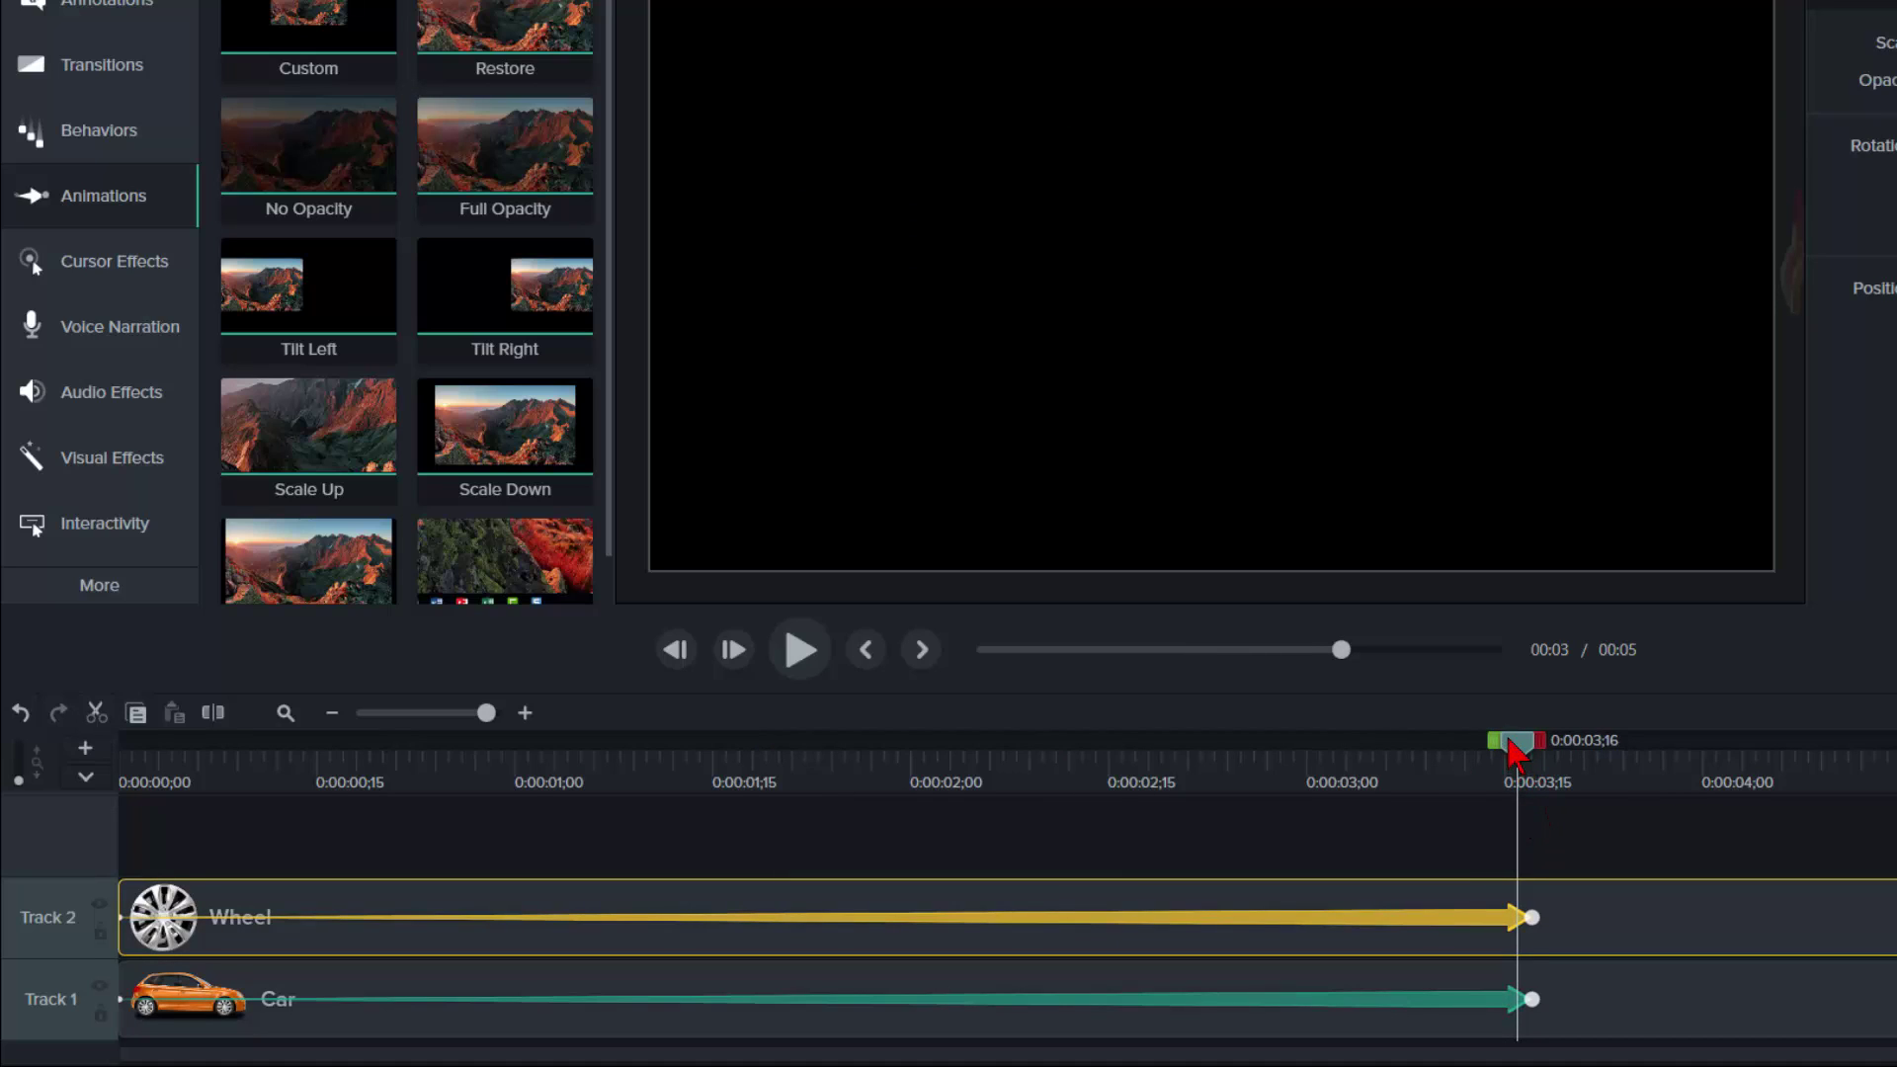
pyautogui.moveTo(1509, 739); pyautogui.dragTo(1519, 740)
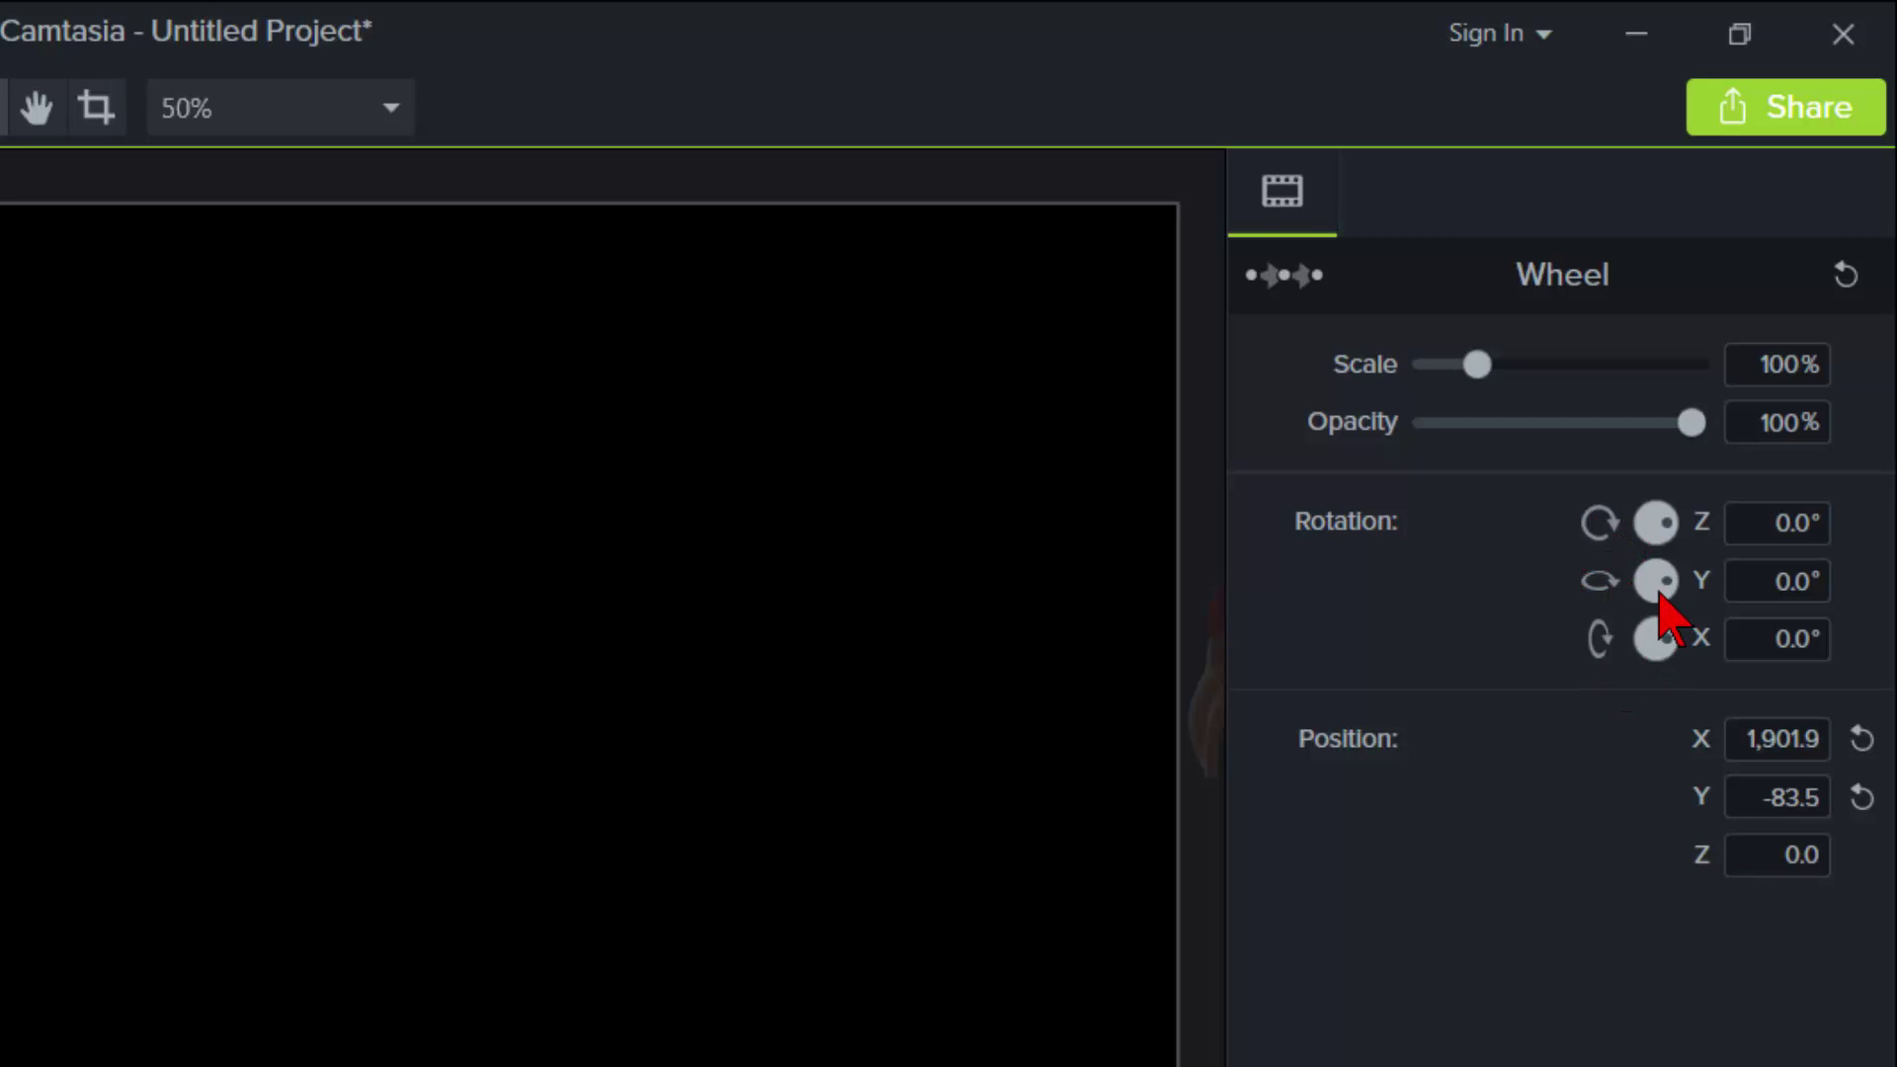
pyautogui.moveTo(1669, 543); pyautogui.dragTo(1632, 525)
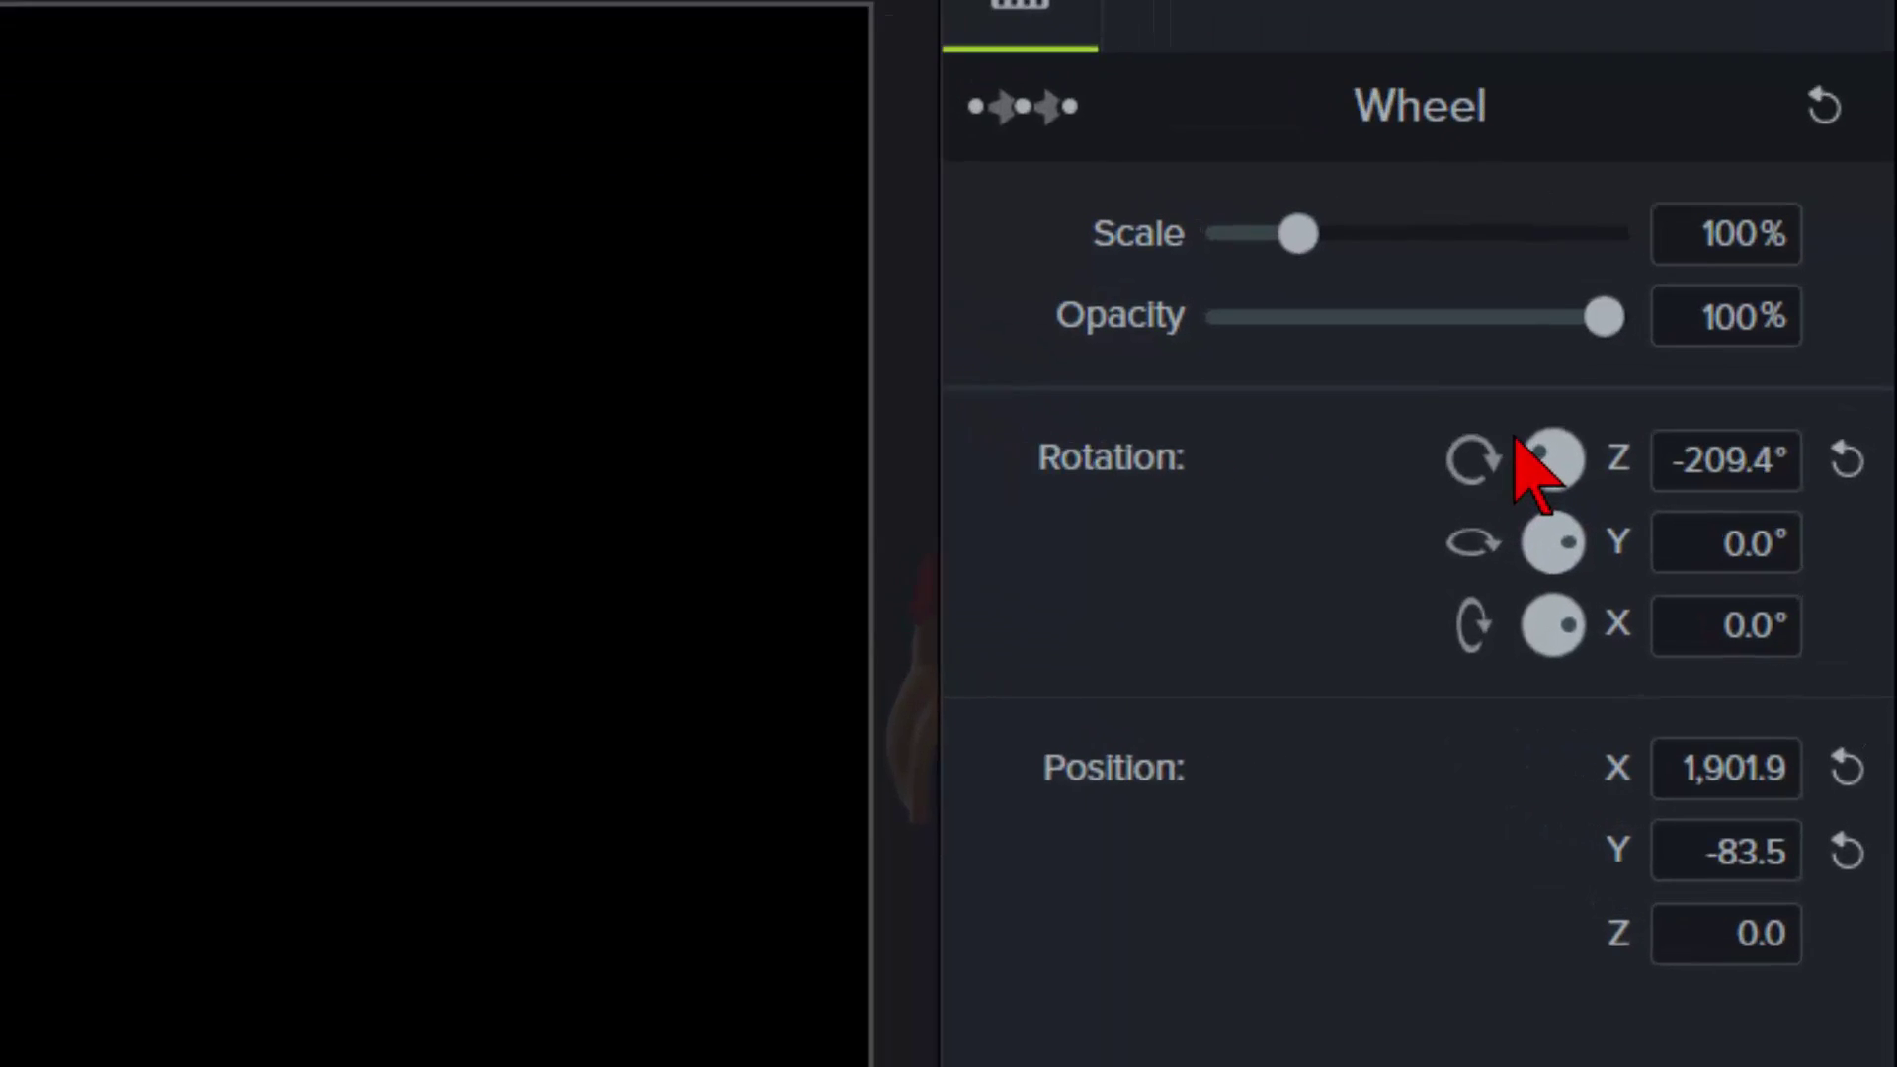
pyautogui.moveTo(1517, 440); pyautogui.dragTo(1546, 431)
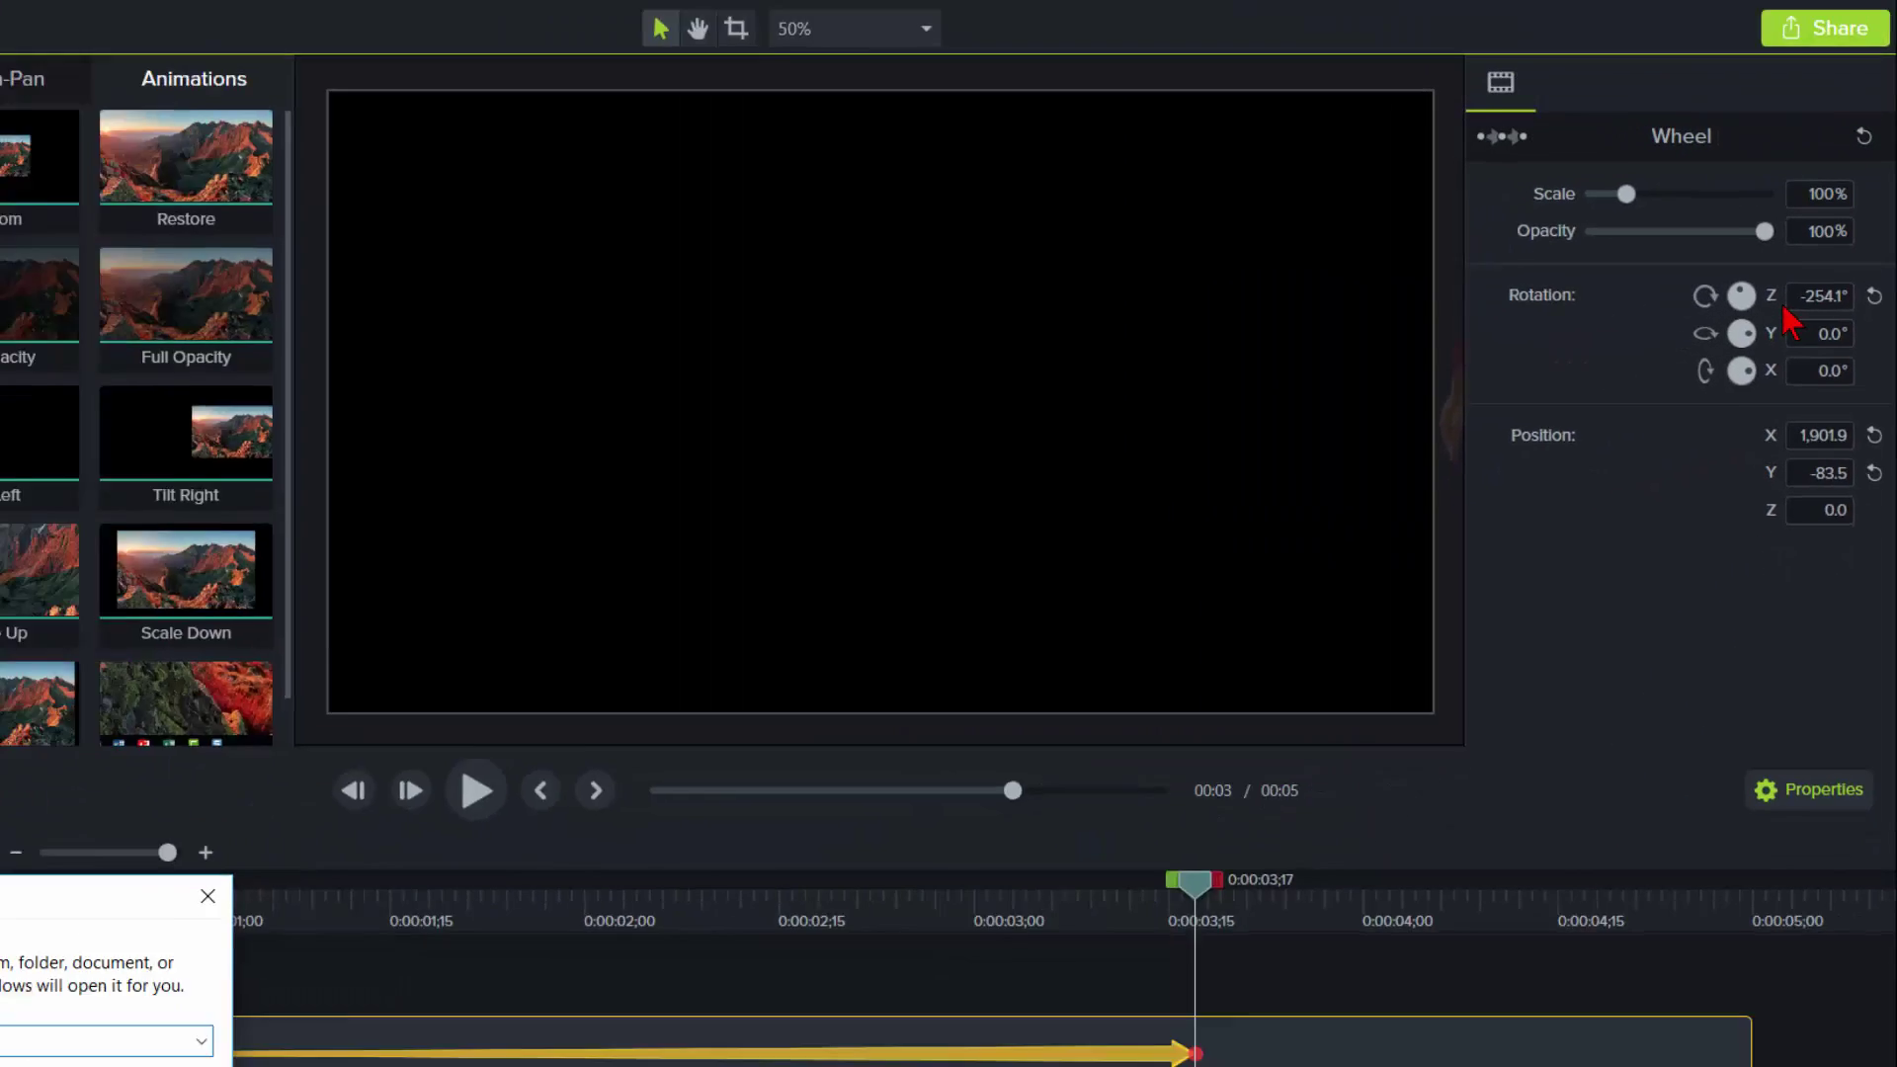
# Launch Calculator and compute 360 × 4 = 1,440
pyautogui.press('XF86Calculator')
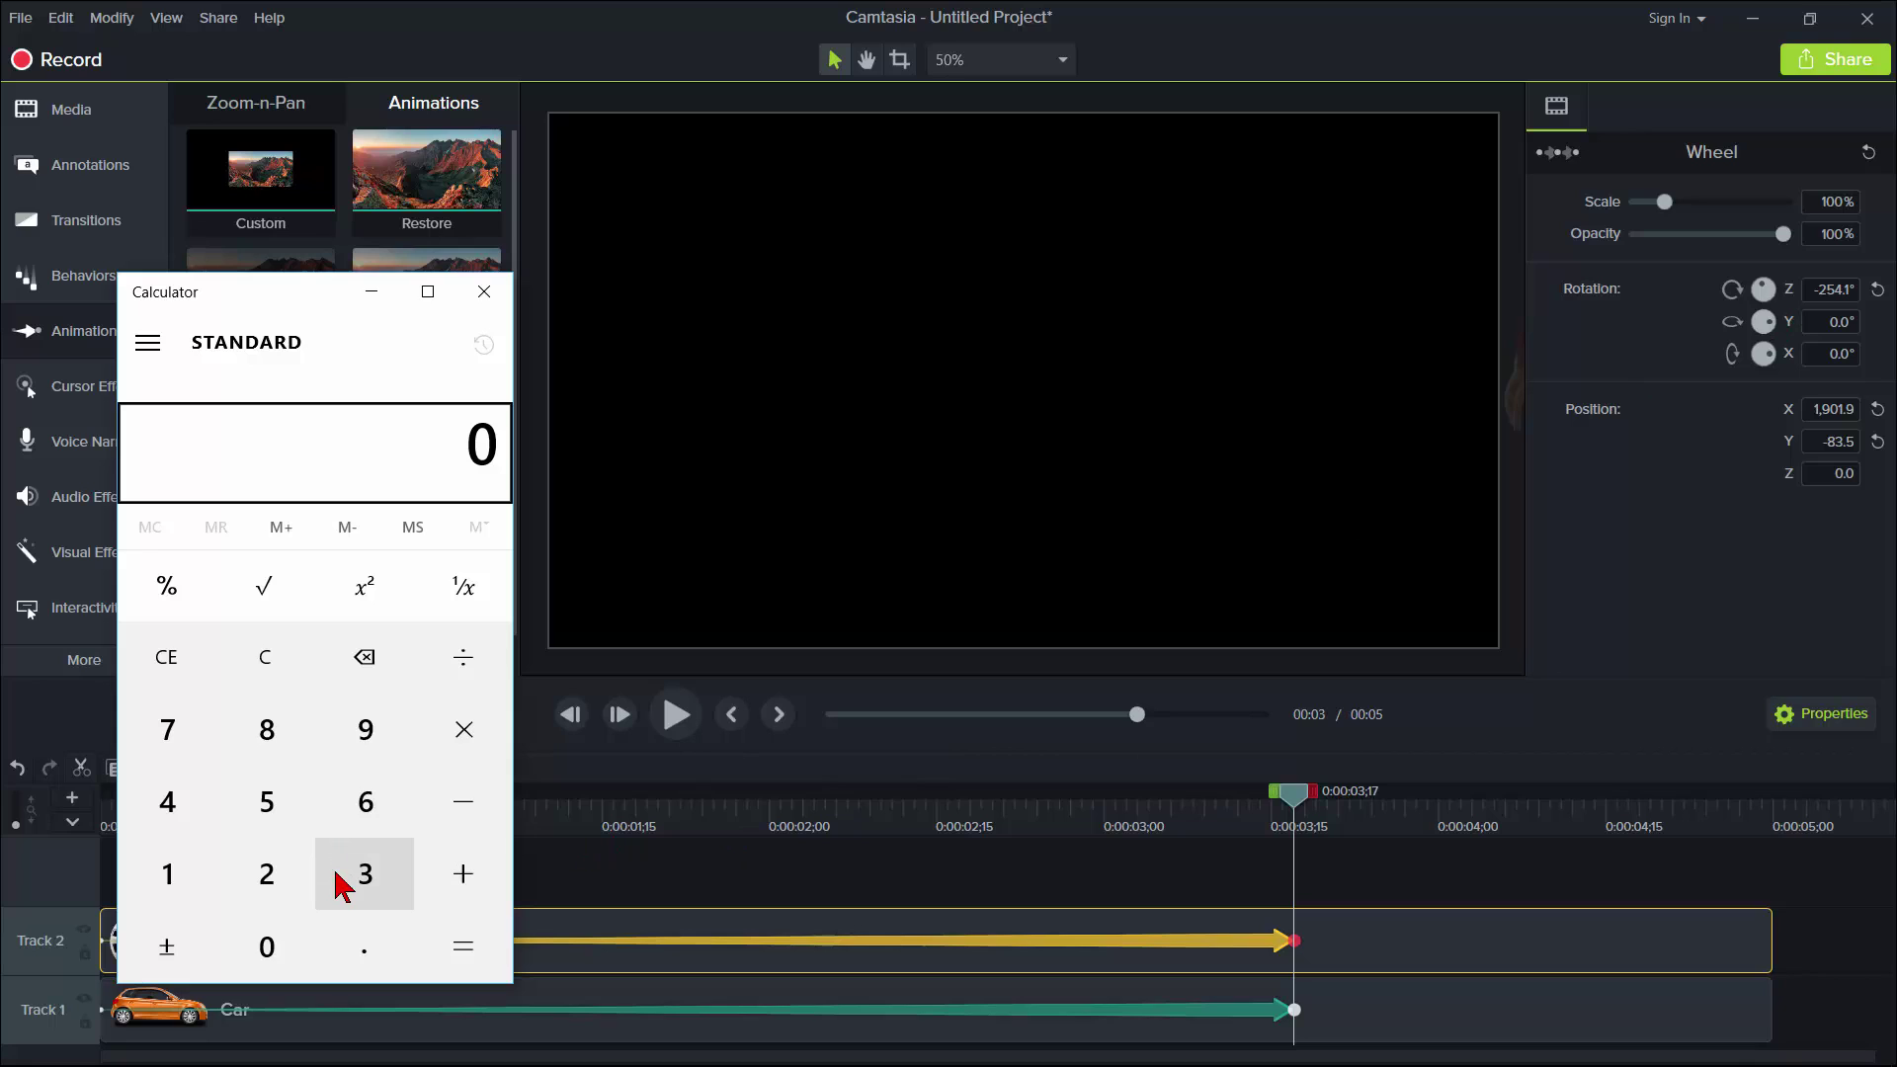
pyautogui.click(366, 884)
pyautogui.click(364, 801)
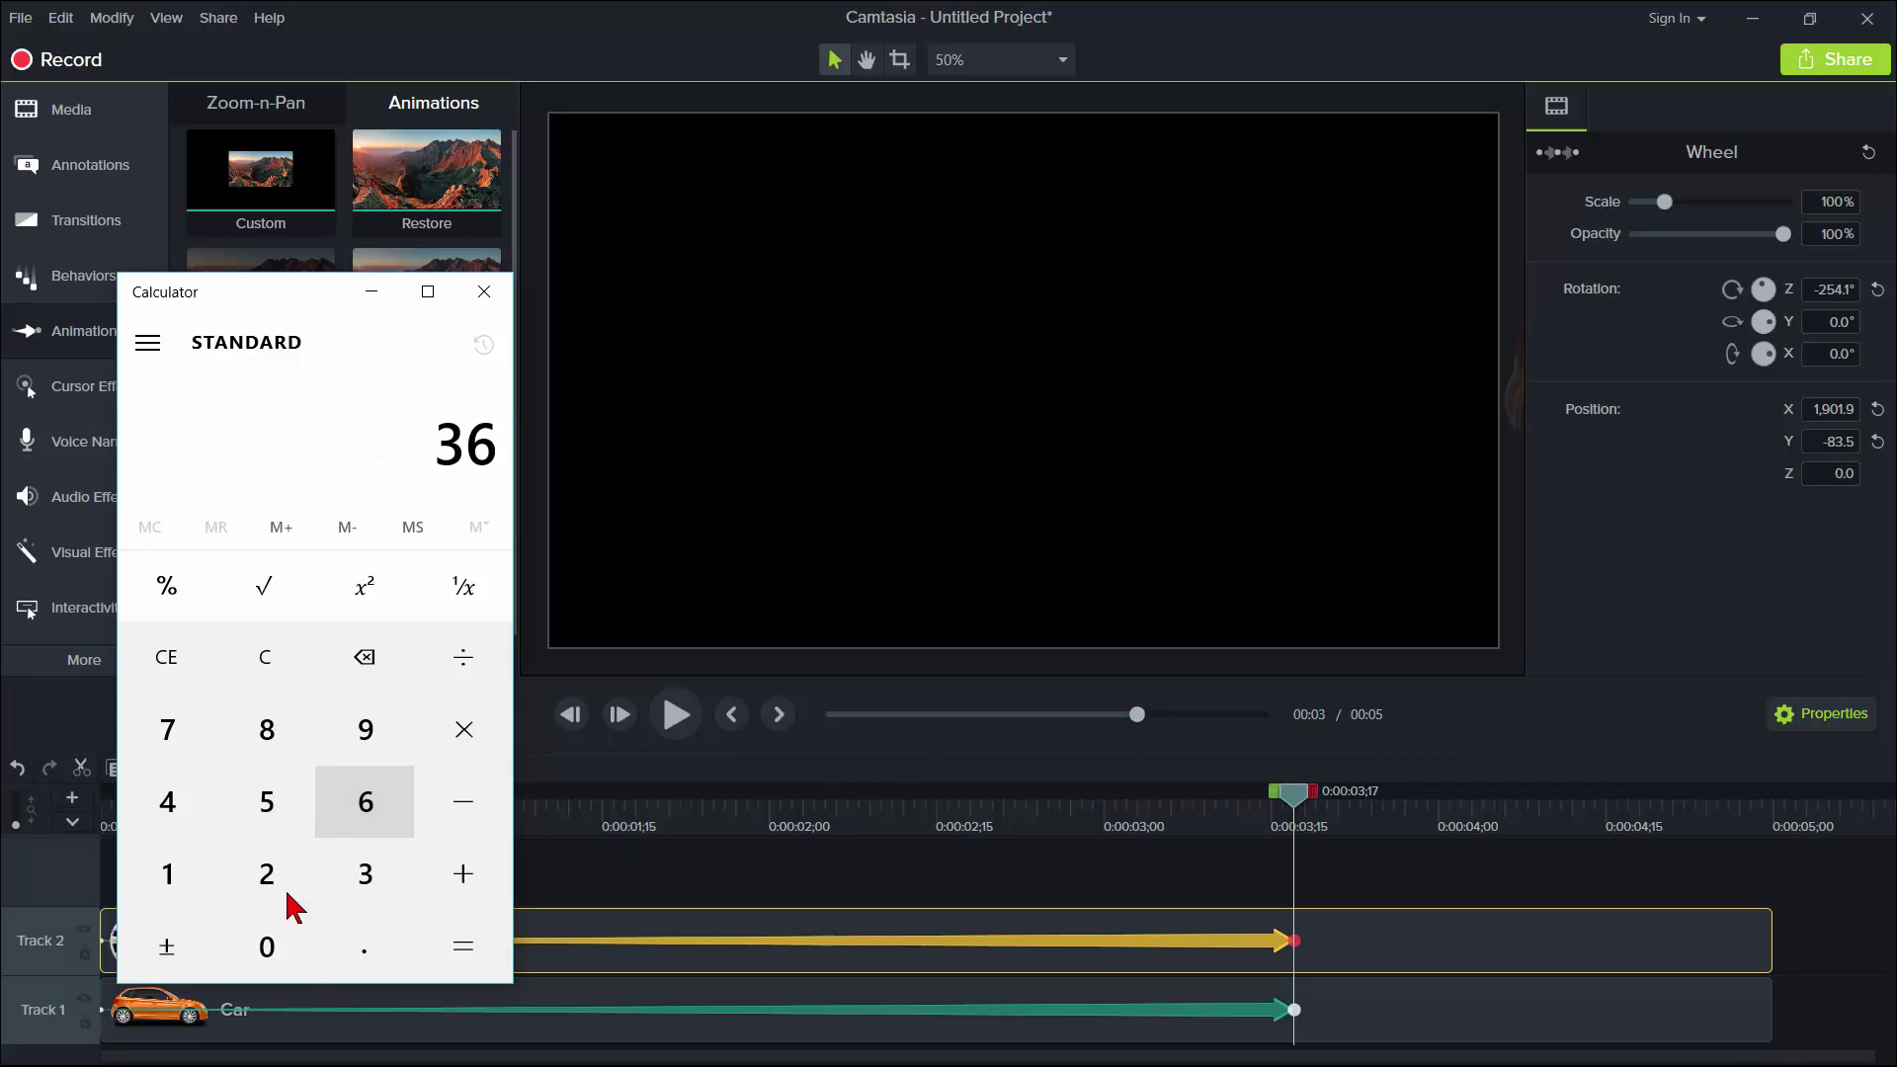
pyautogui.click(265, 947)
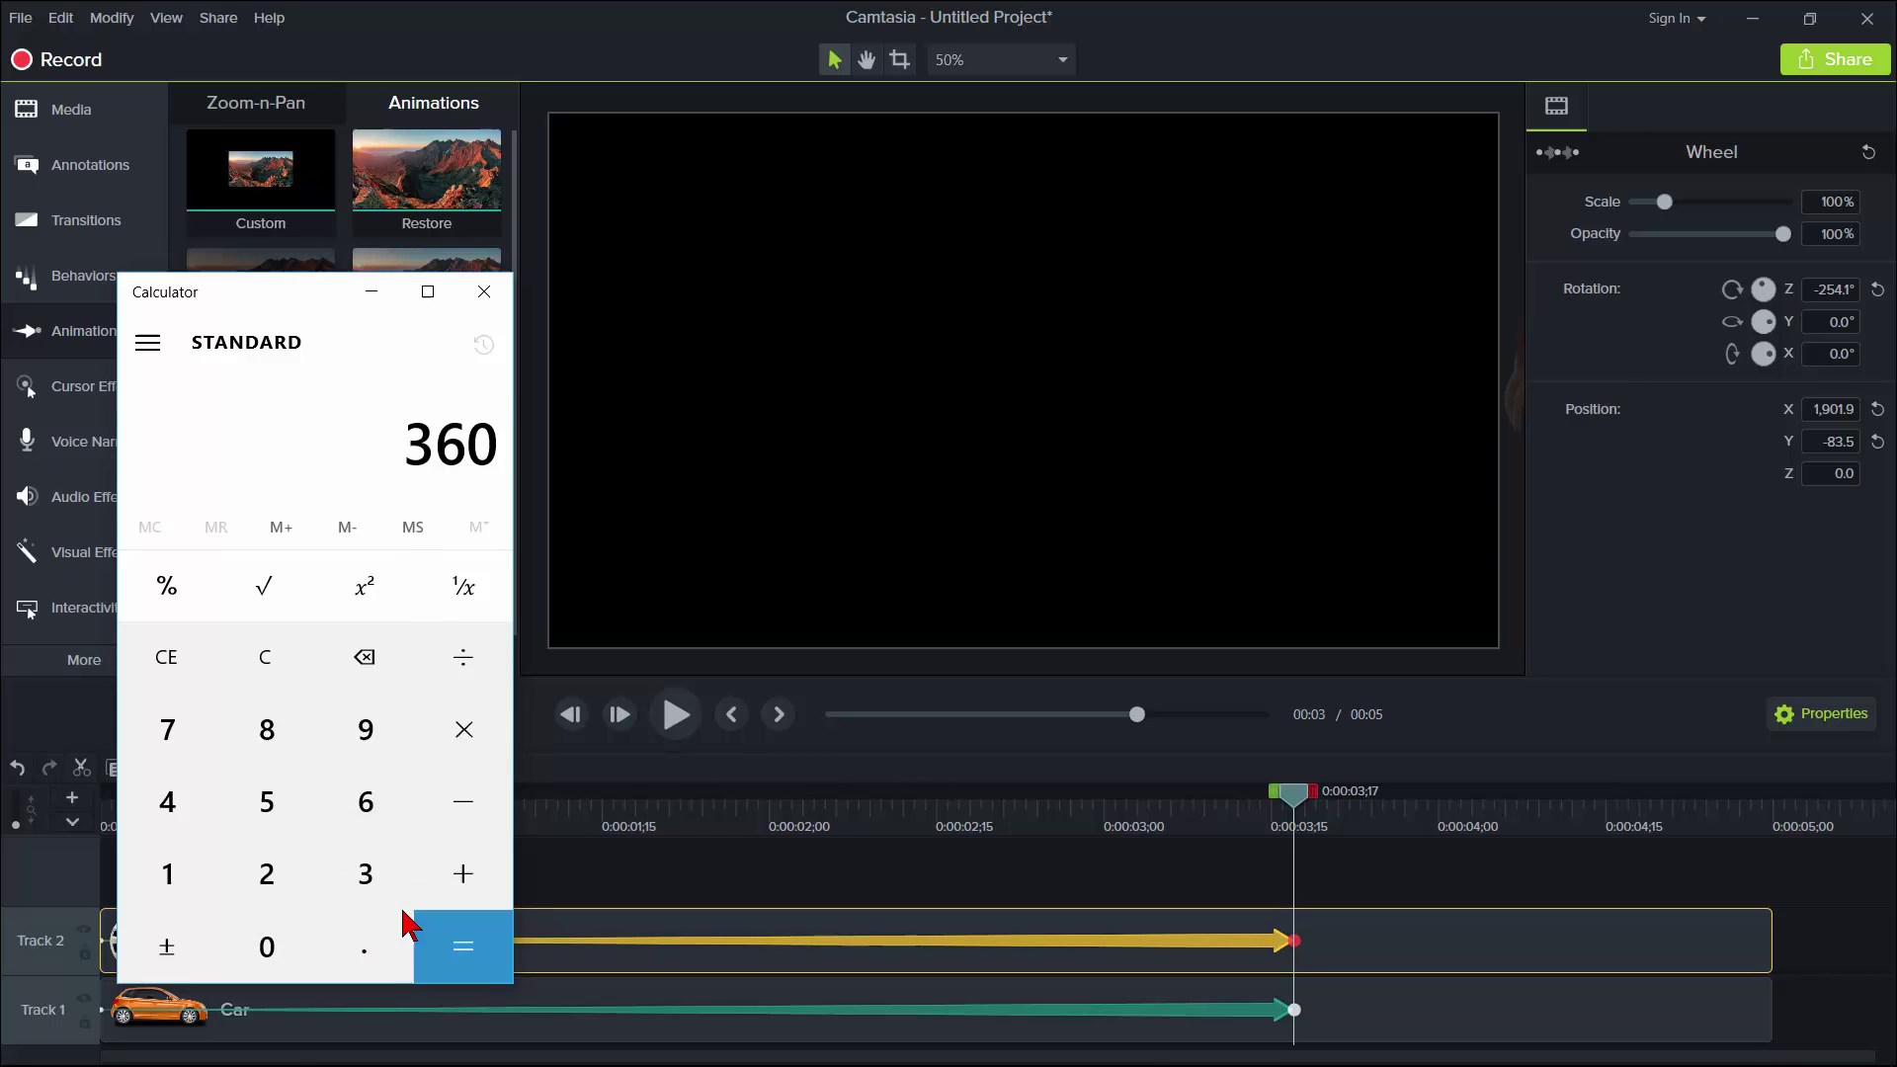
pyautogui.click(467, 743)
pyautogui.click(173, 803)
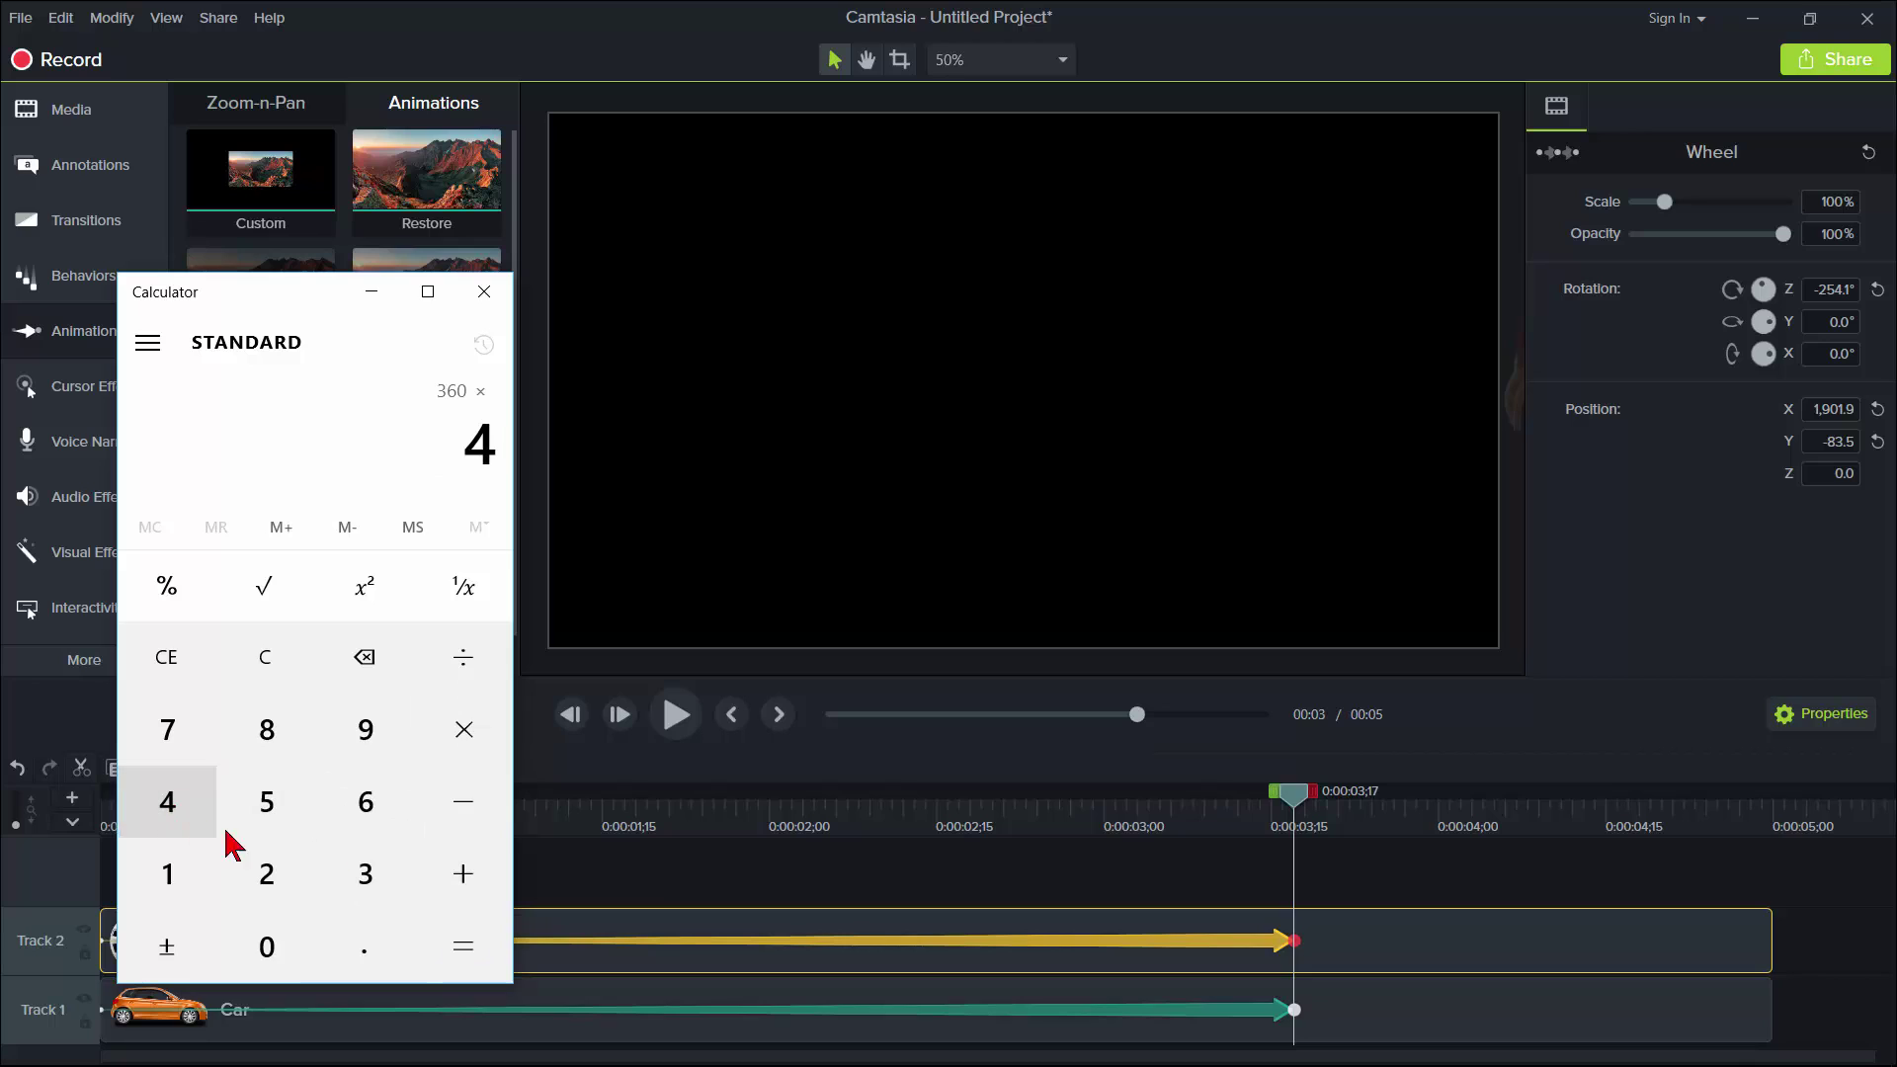
pyautogui.click(461, 954)
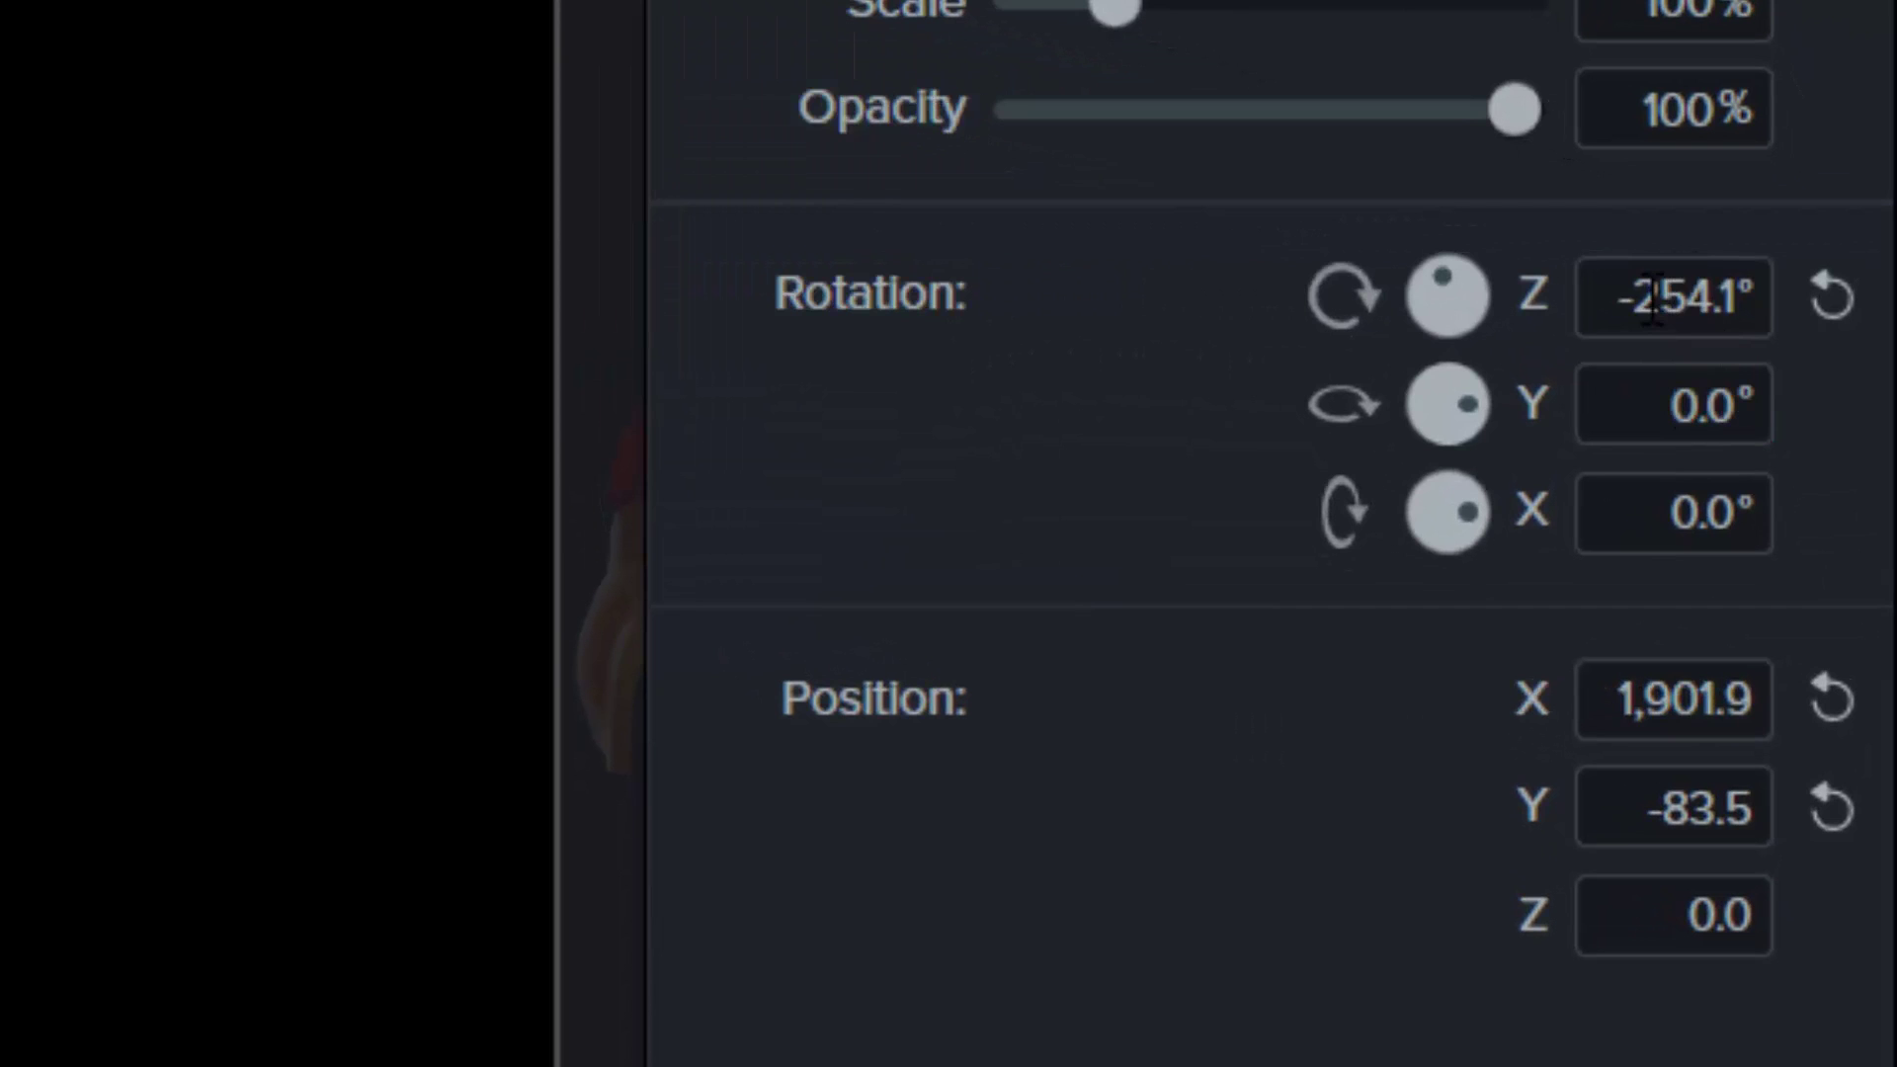
# Change the wheel's Z rotation from -254.1° to -1440°
pyautogui.click(1654, 296)
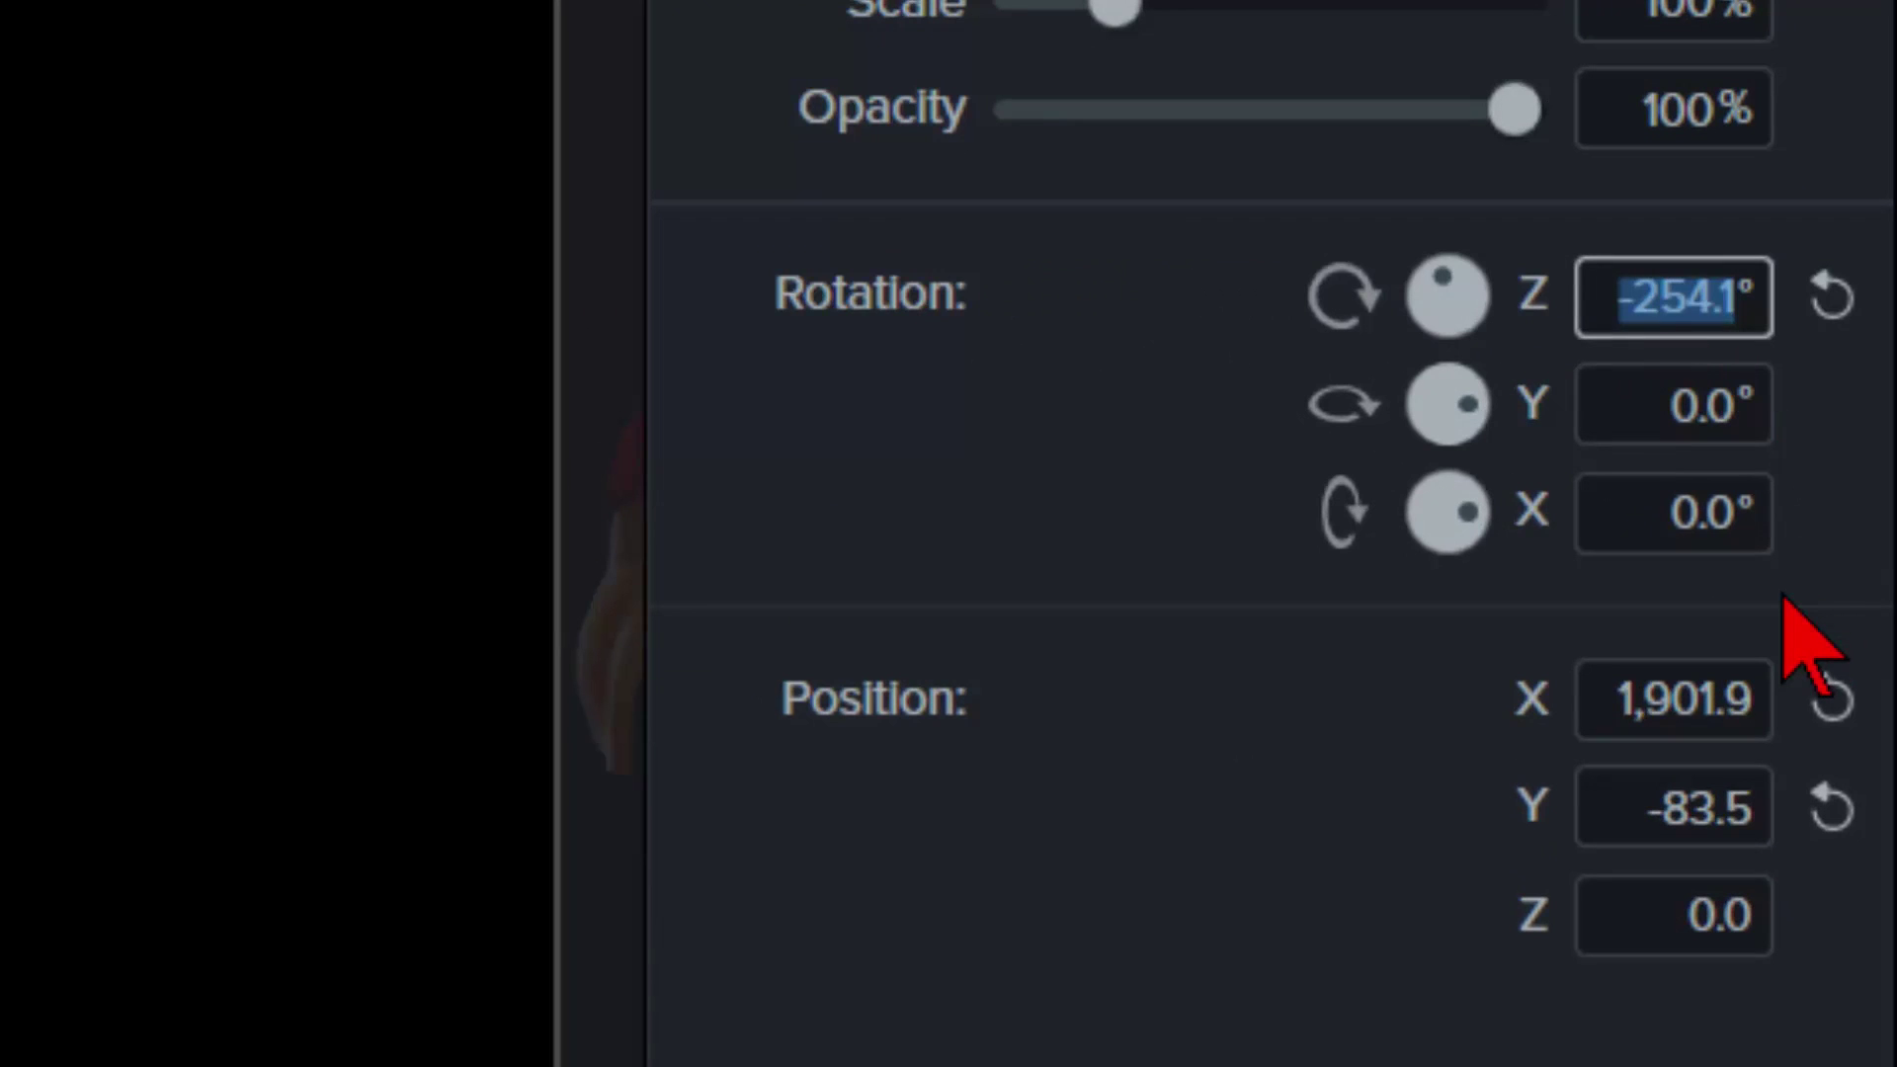
pyautogui.write('1440')
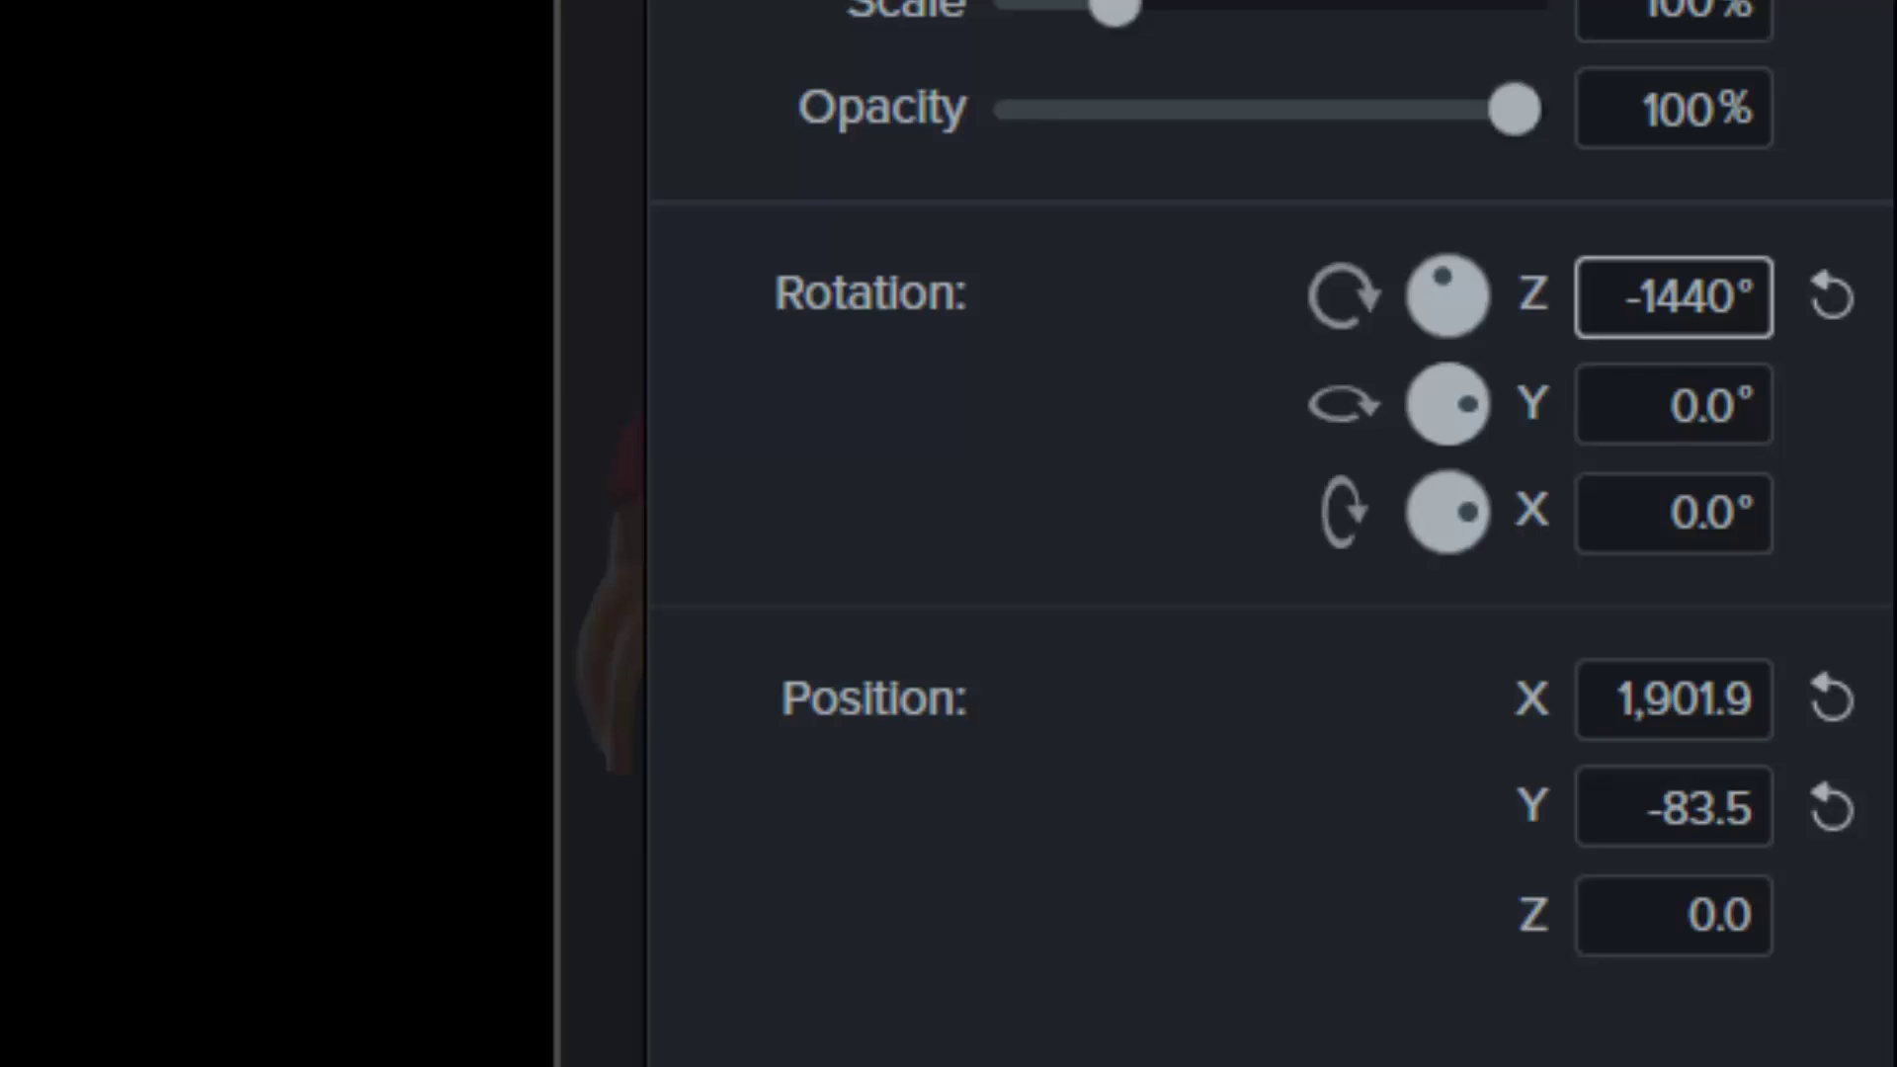
pyautogui.click(1302, 809)
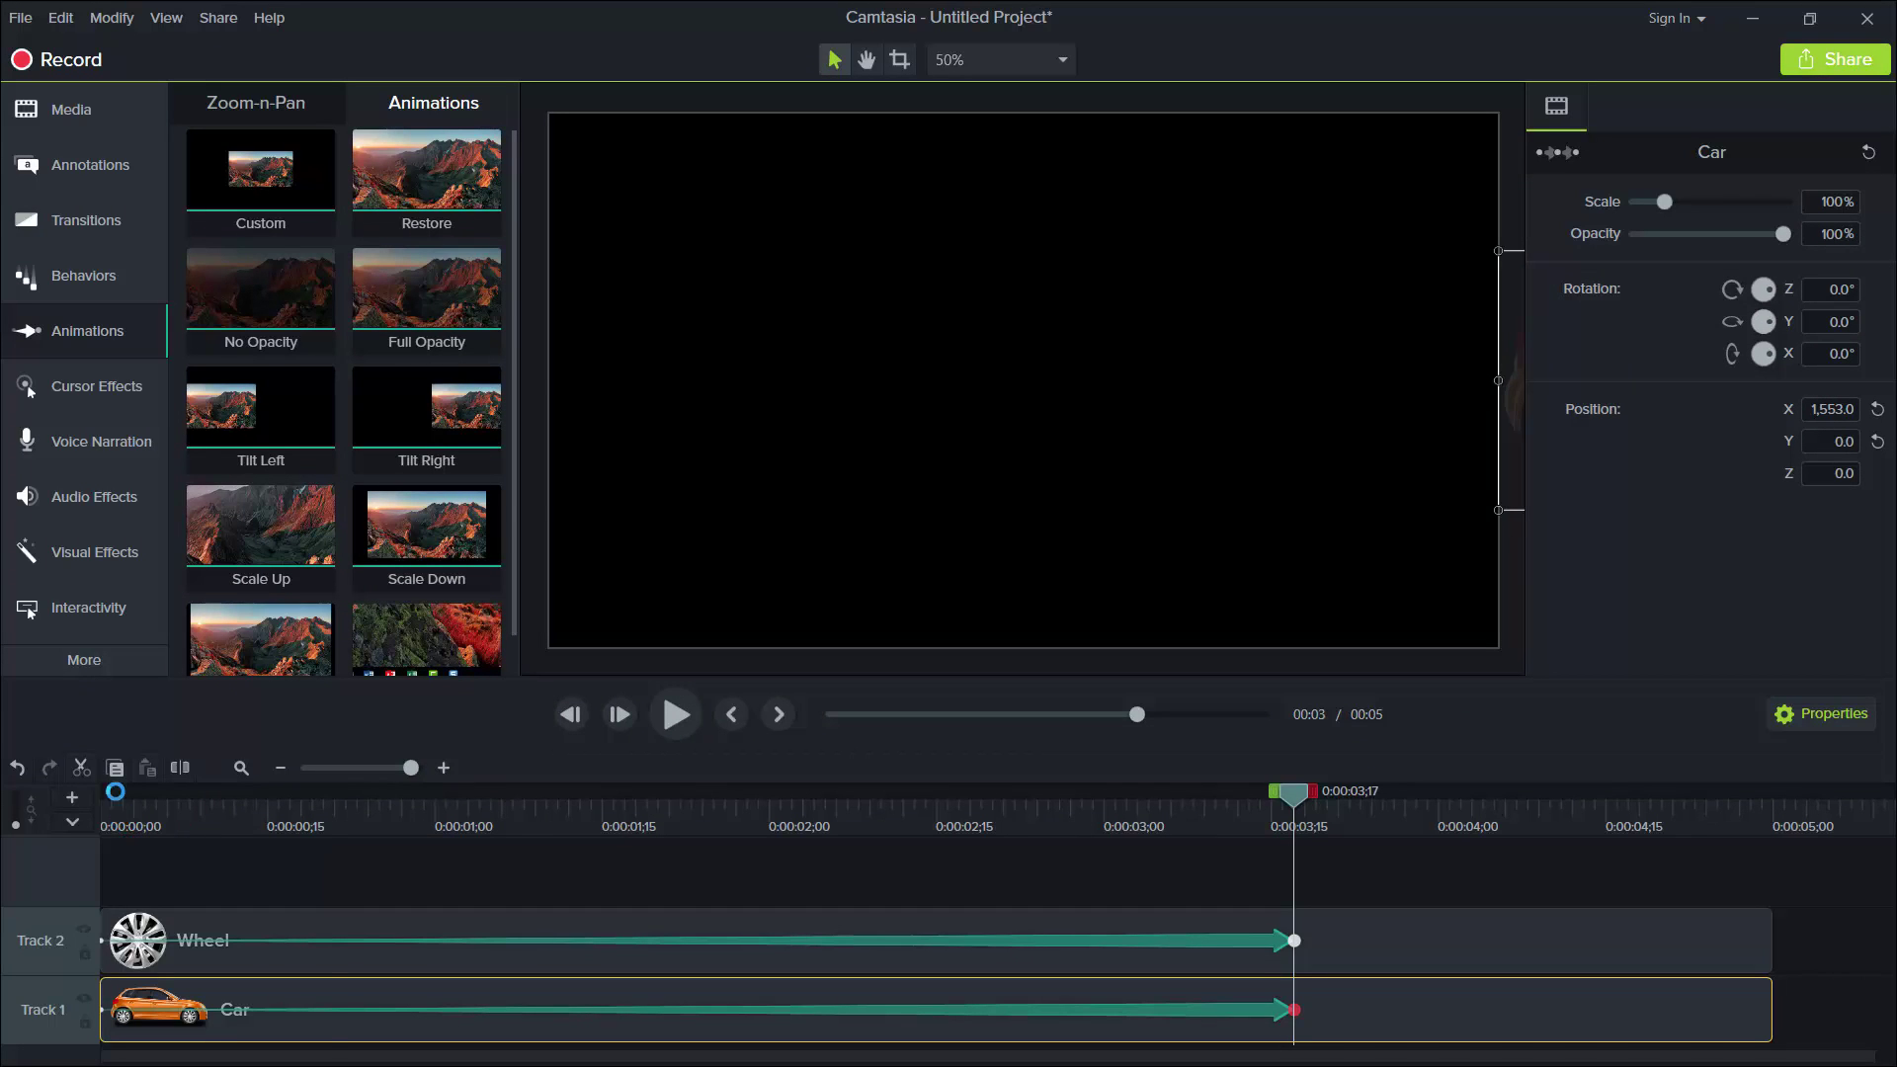
# Rewind the playhead to the start of the timeline for playback
pyautogui.click(115, 794)
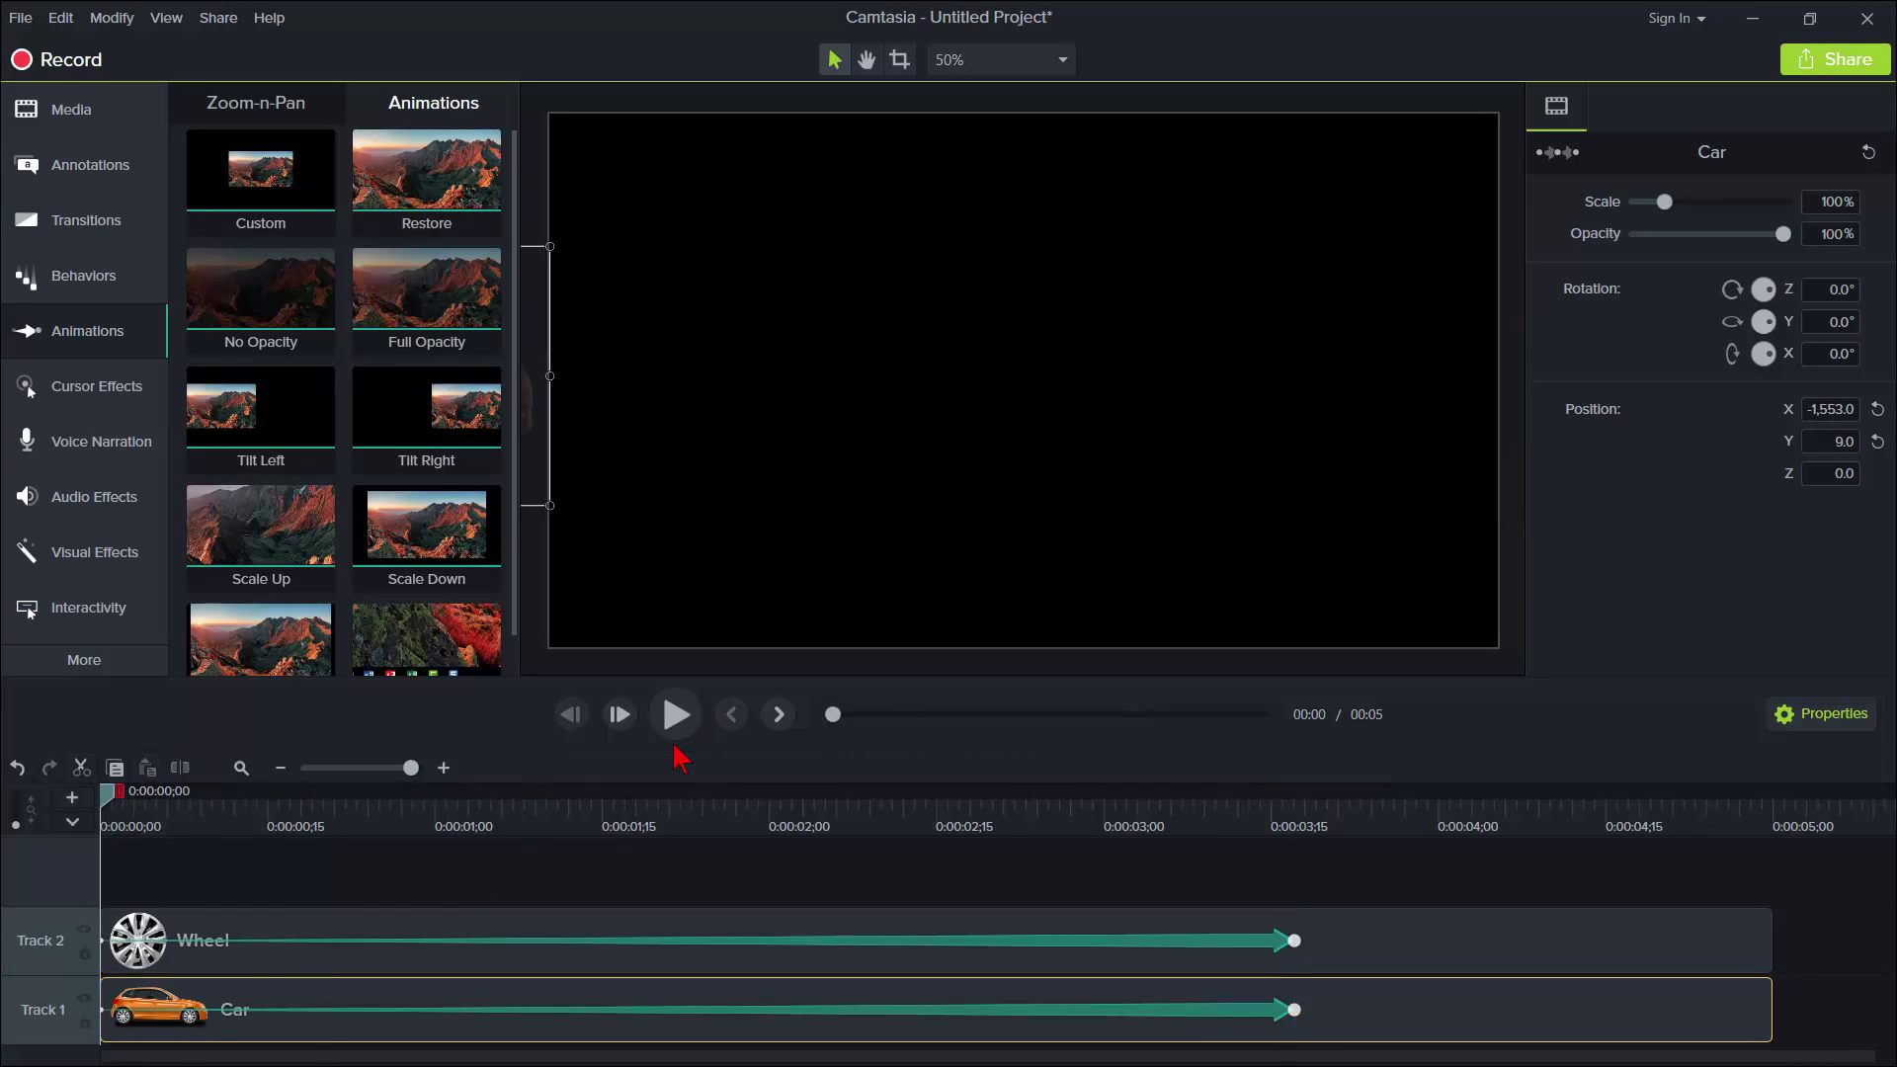